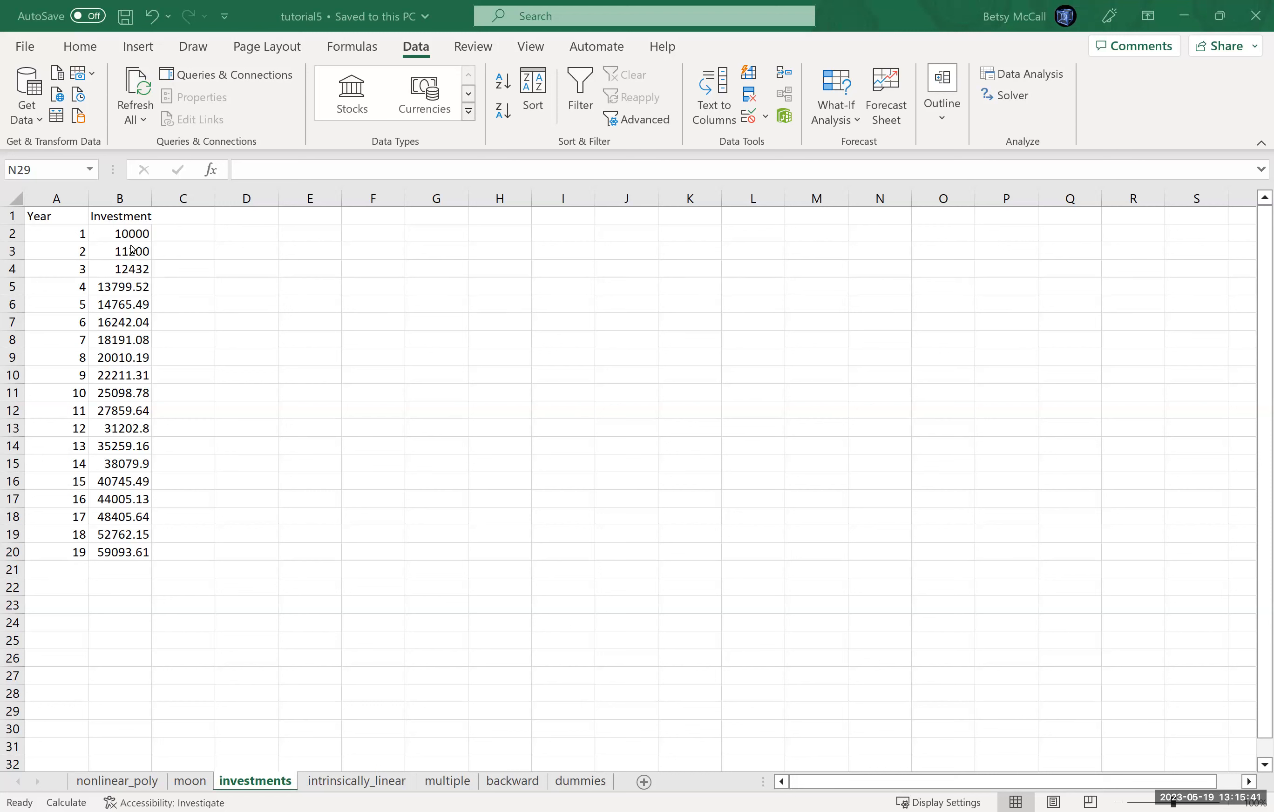
Step: Insert an XY scatter chart of Investment against Year from columns A and B, and place it beside the data
left_click(134, 253)
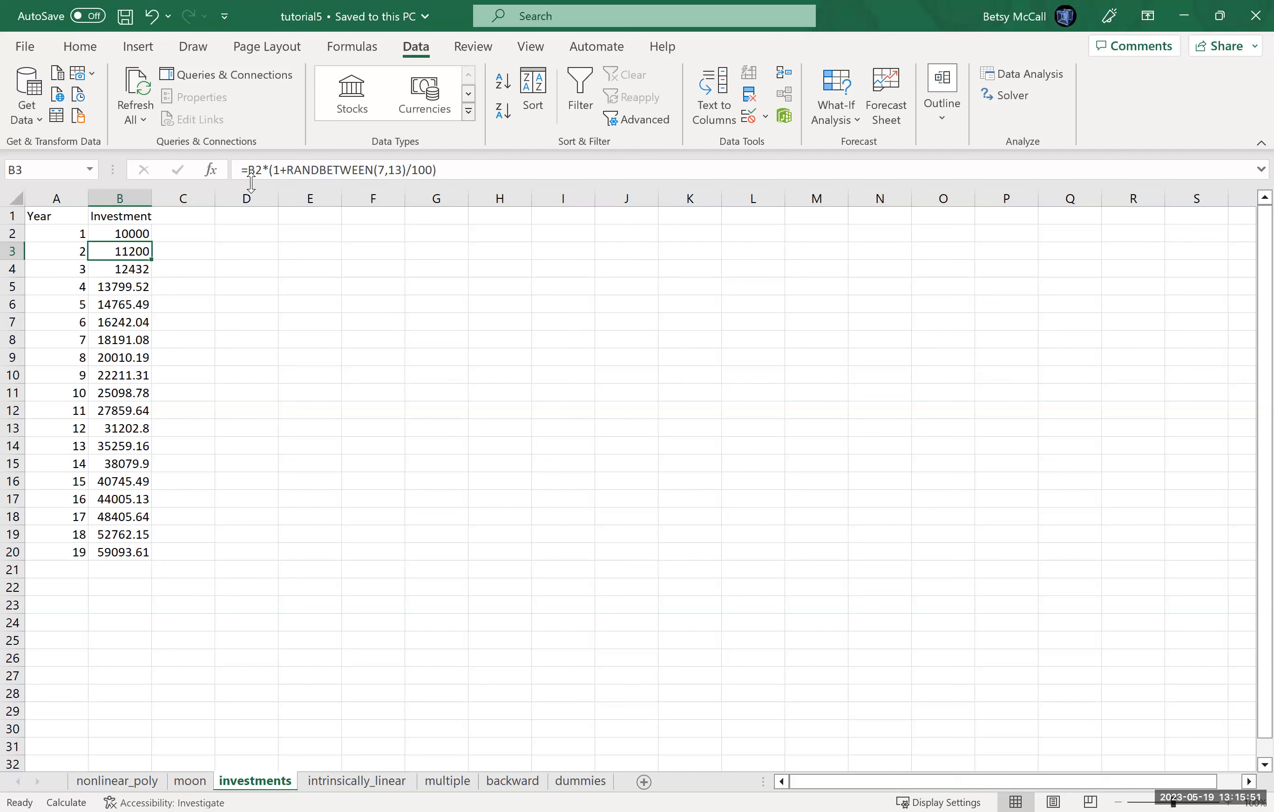
key("Down")
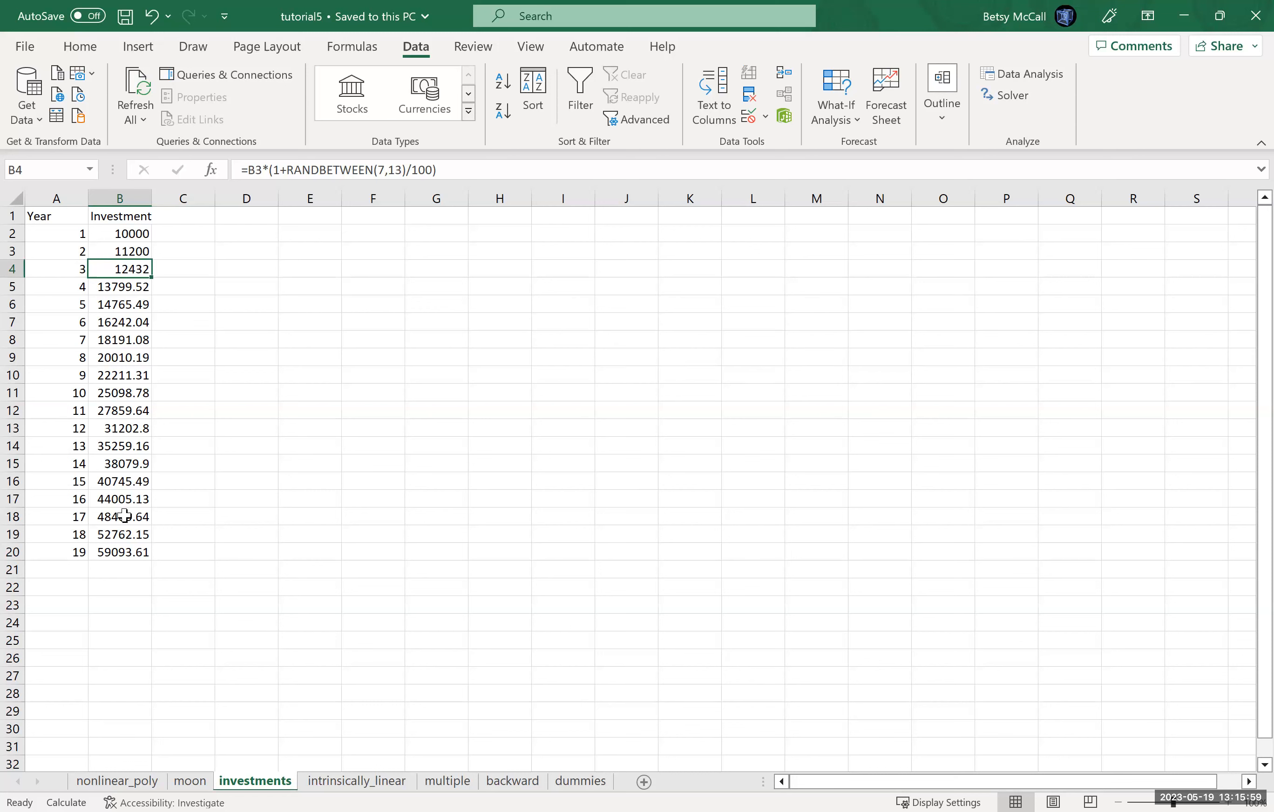
left_click(79, 200)
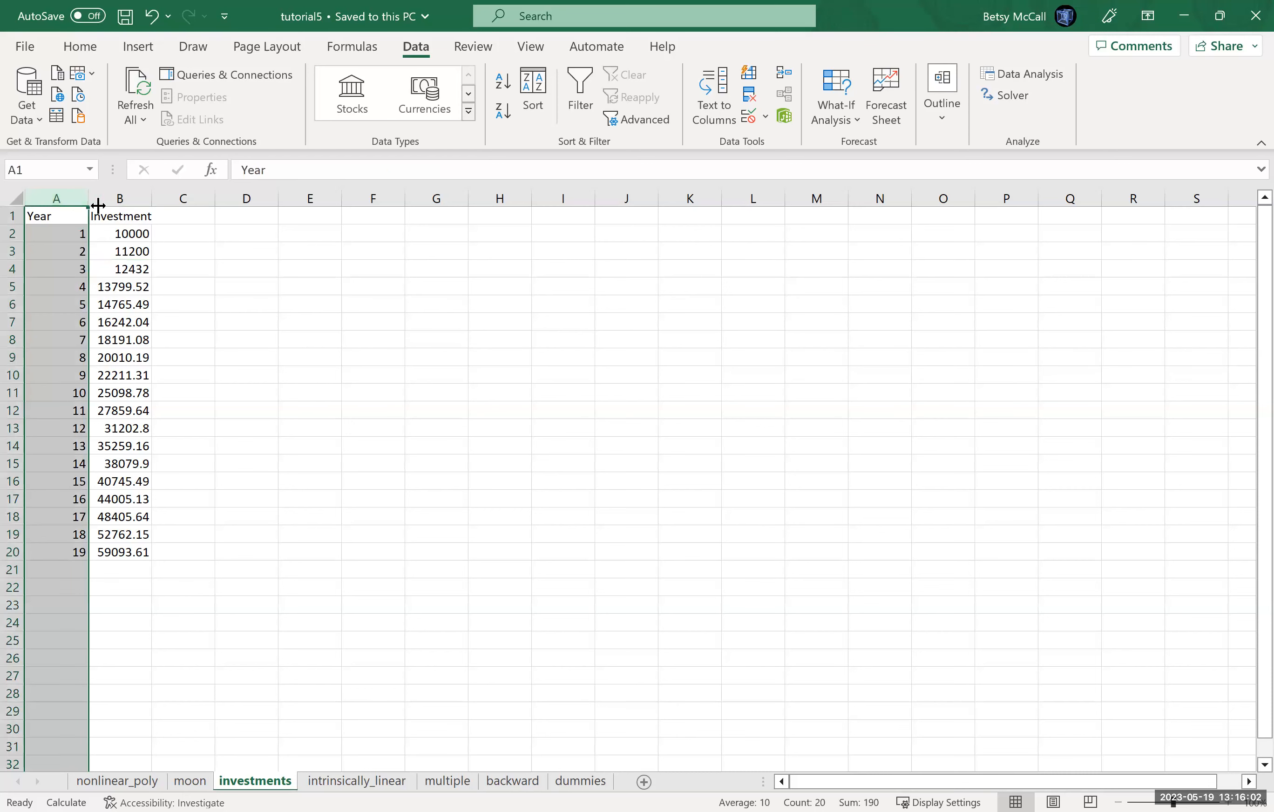
left_click(75, 196)
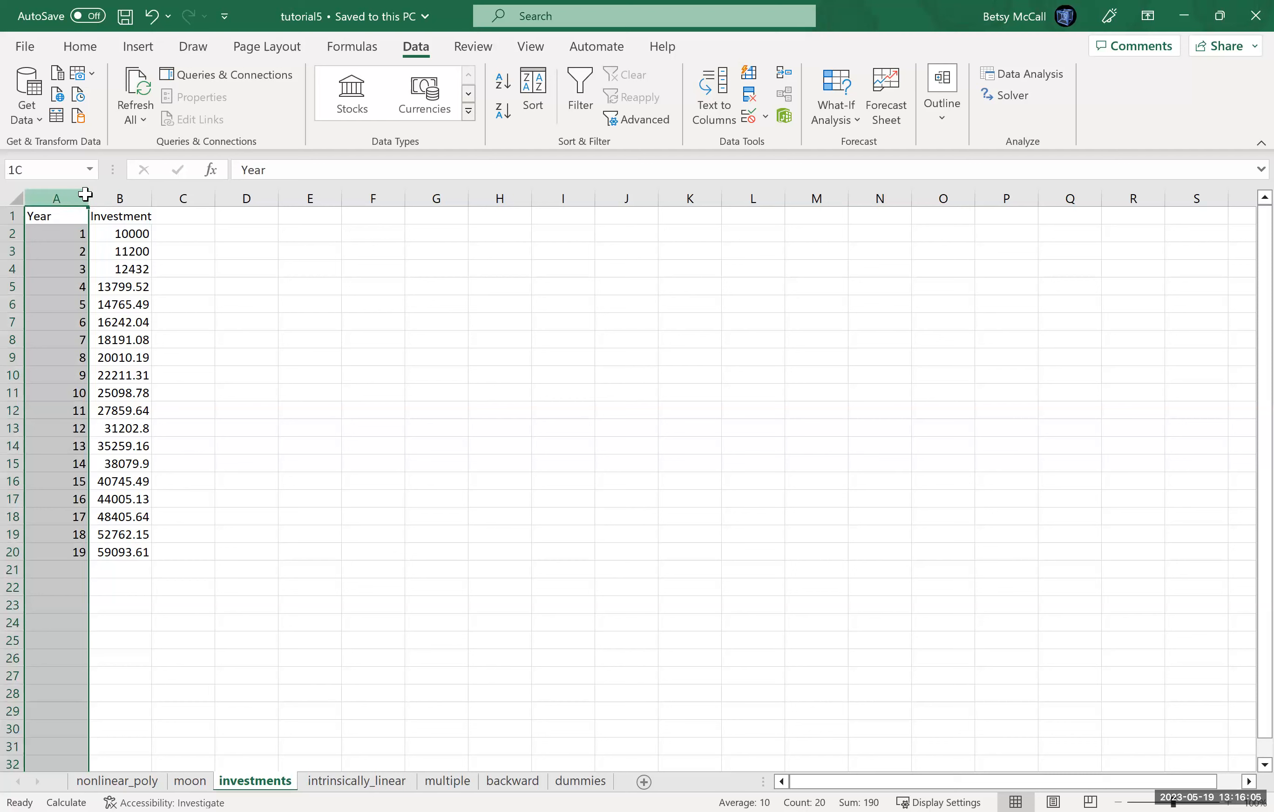
key("shift+Right")
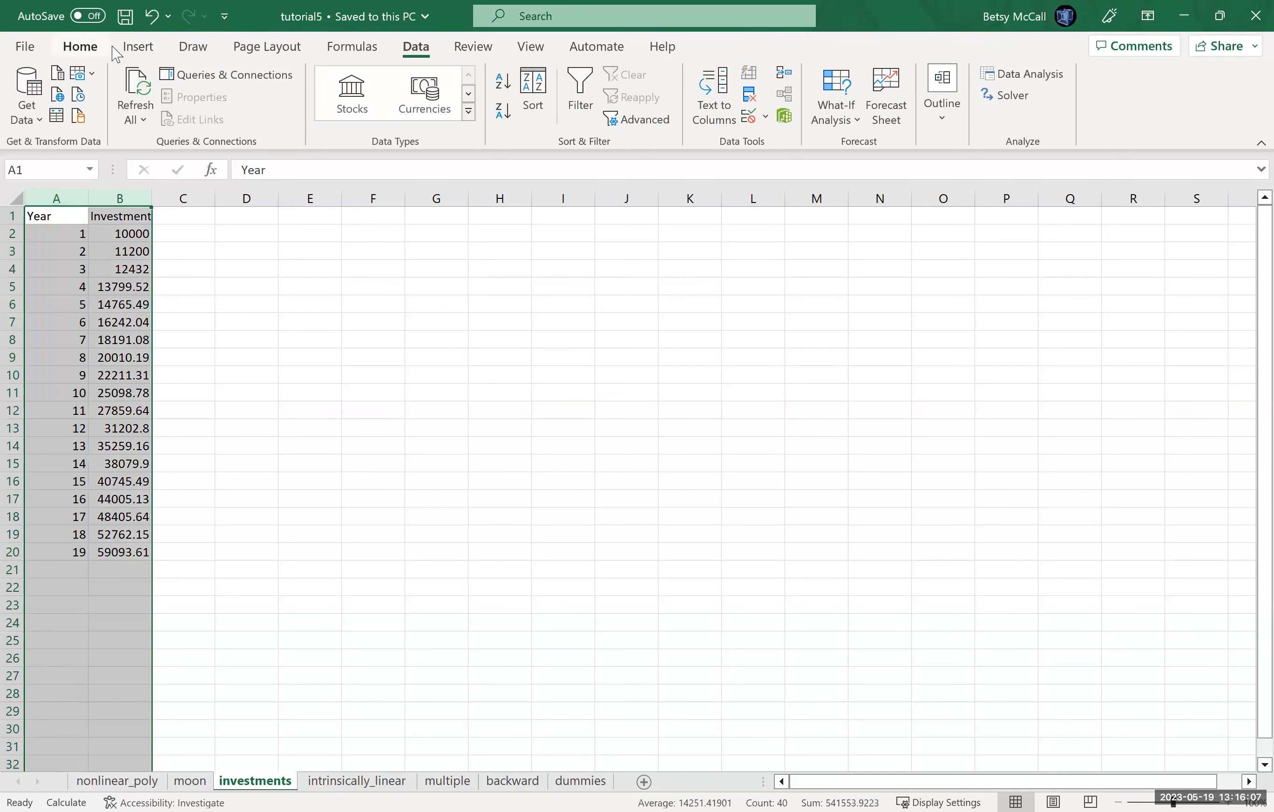
left_click(155, 51)
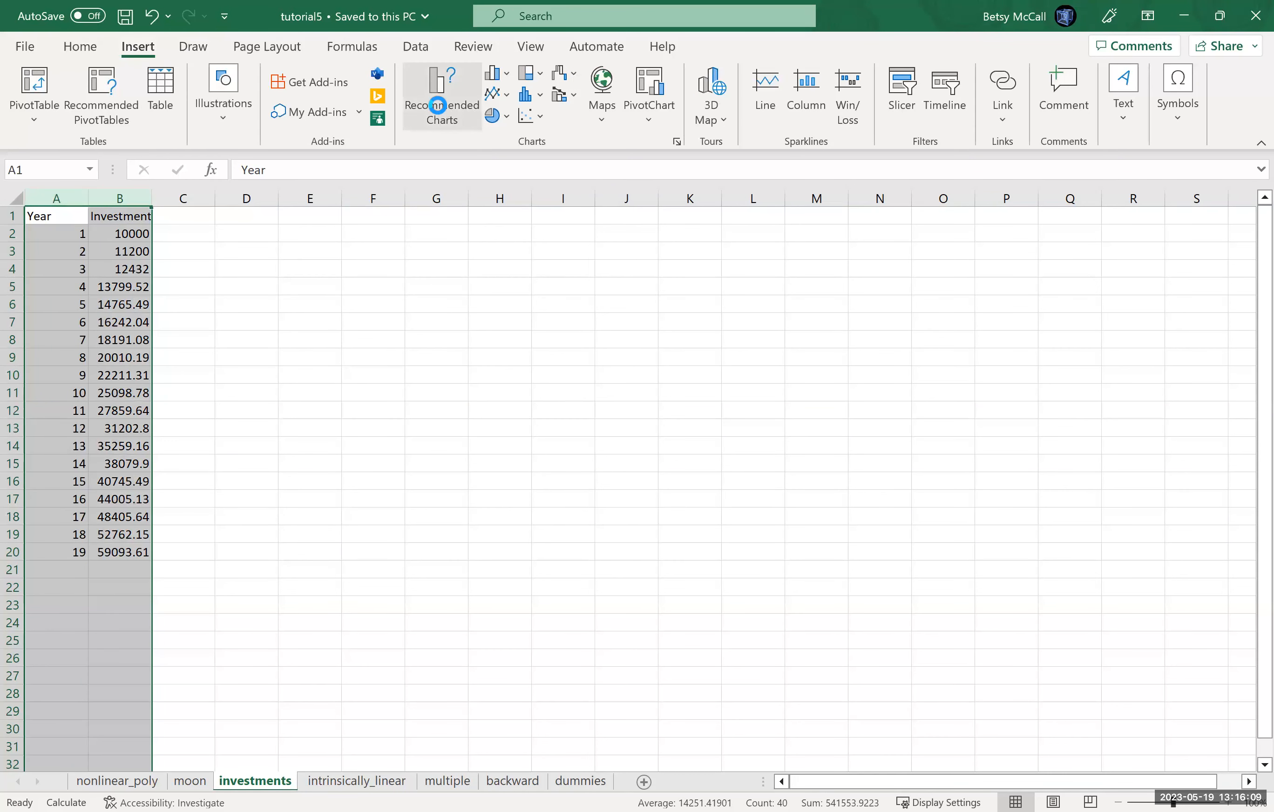
left_click(442, 114)
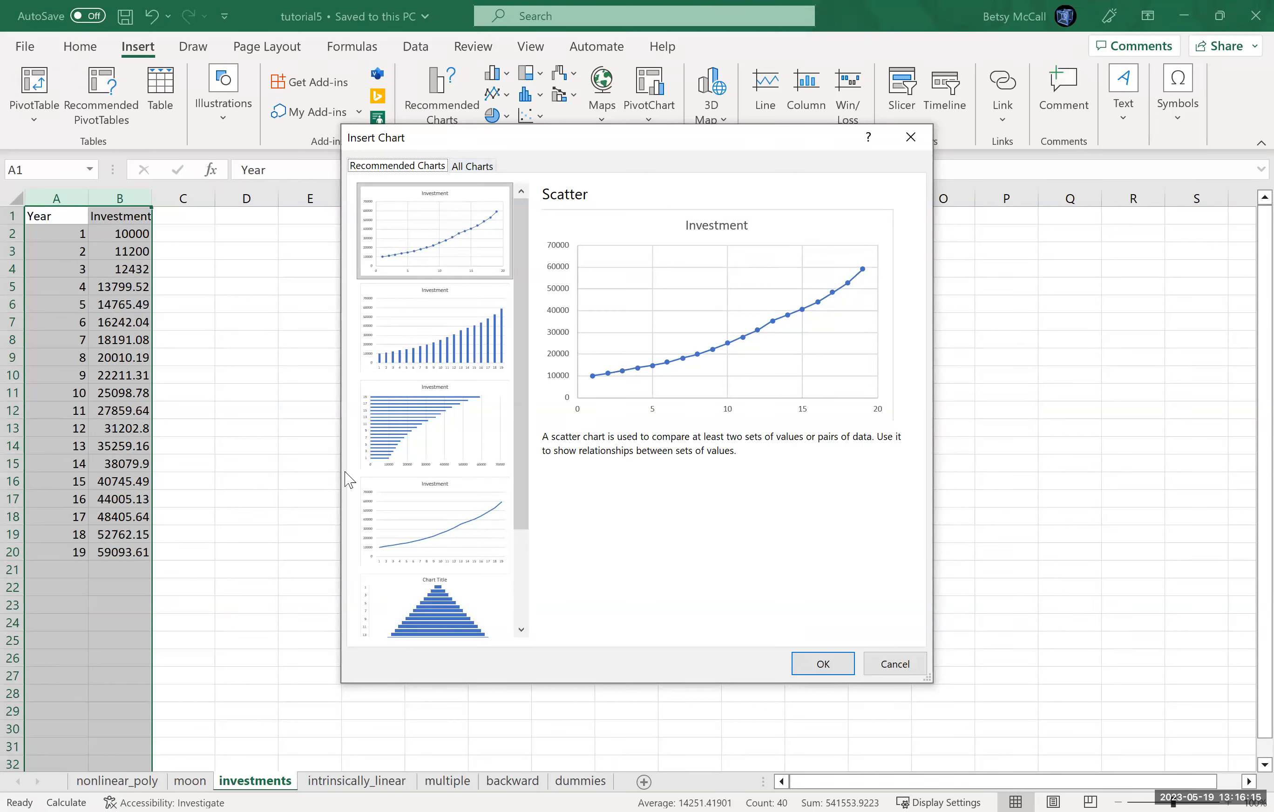
left_click(467, 167)
left_click(408, 355)
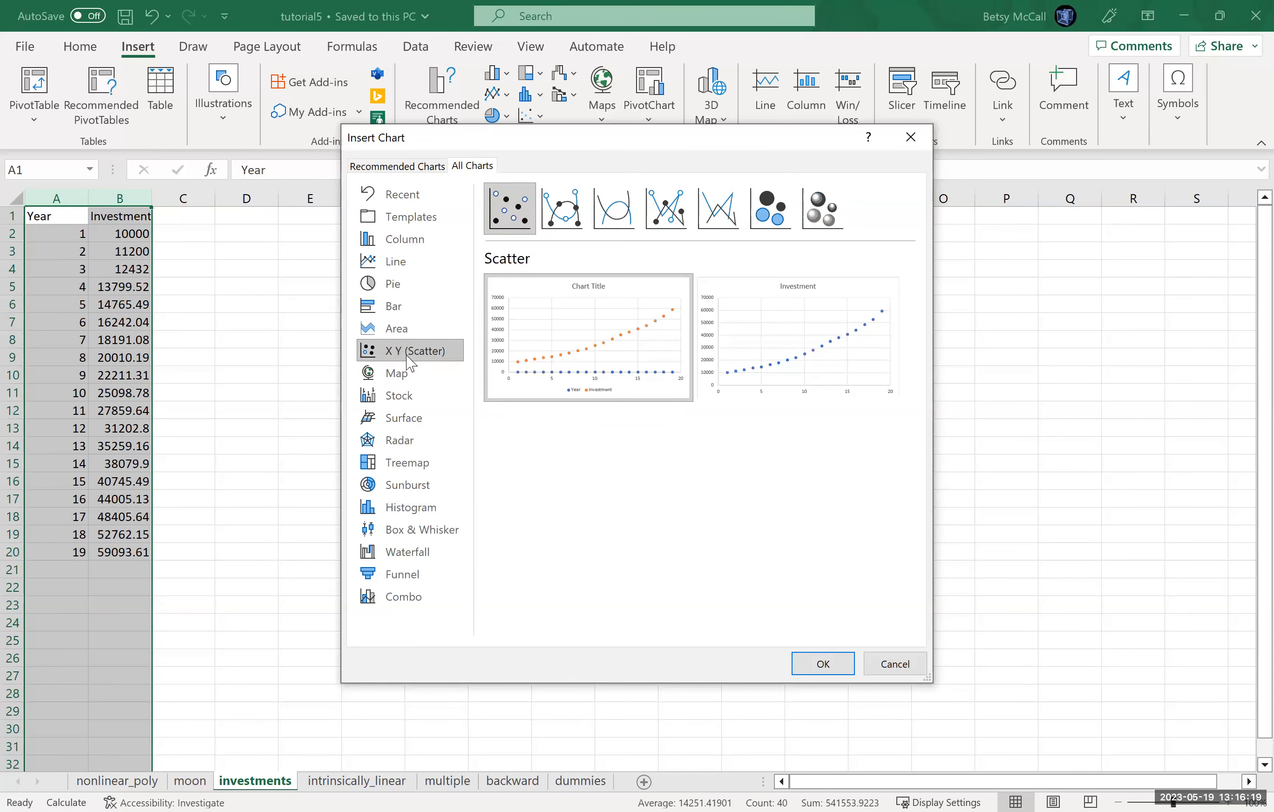
left_click(798, 342)
left_click(820, 672)
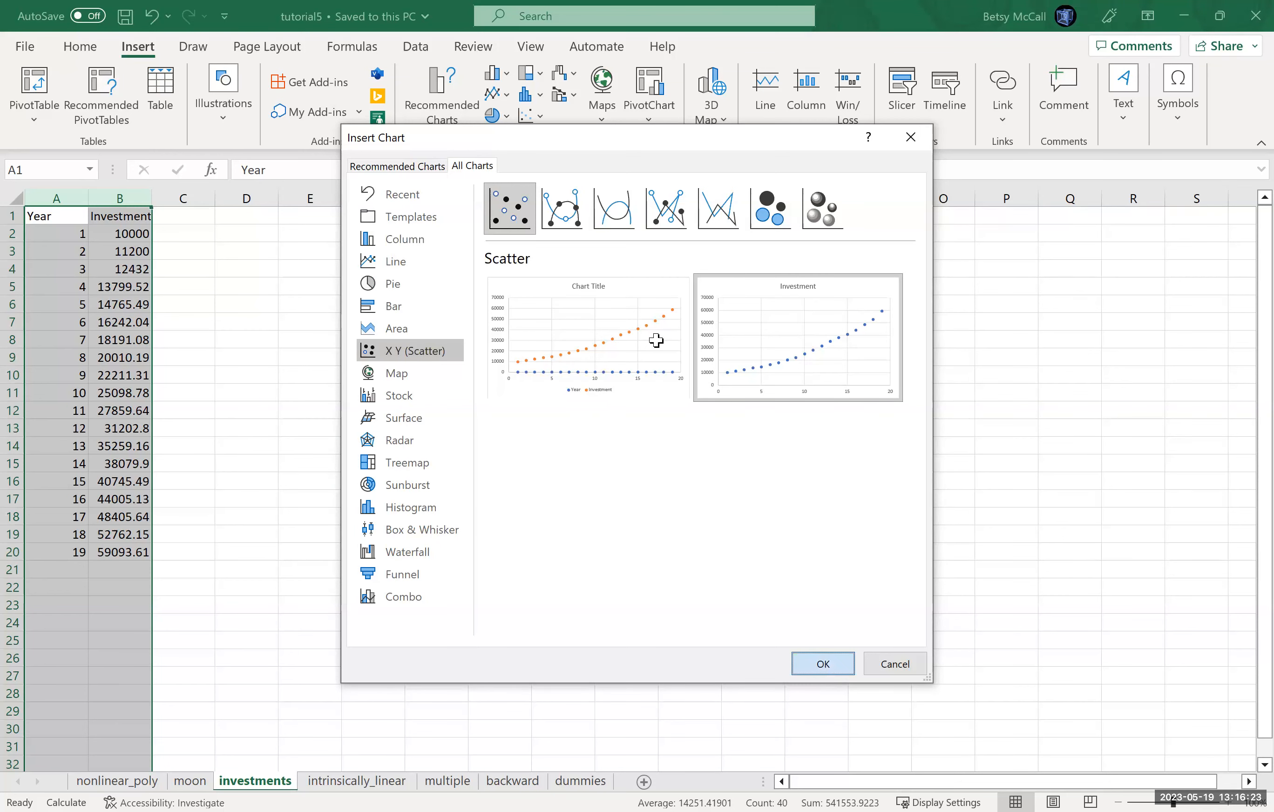
left_click_drag(719, 375, 510, 241)
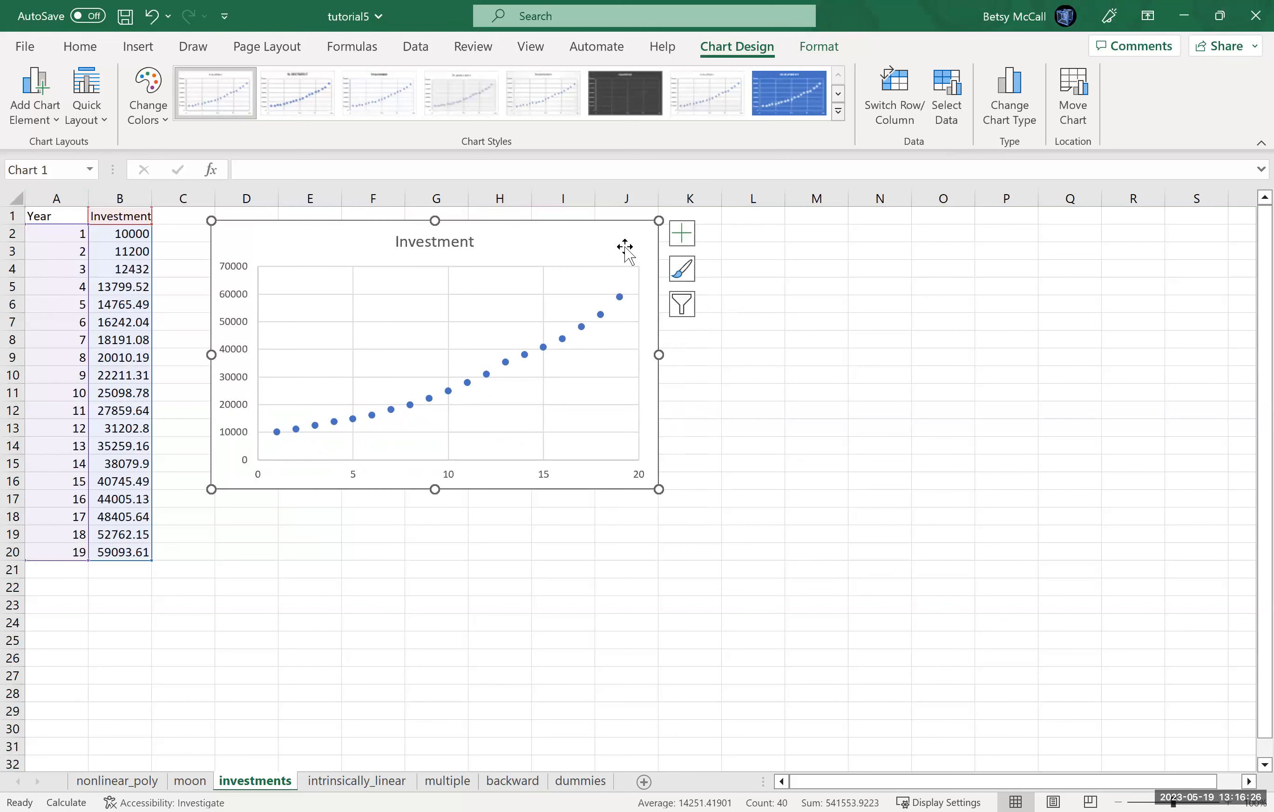
Step: Add axis titles to the chart and name the horizontal axis "Year of Investment"
left_click(683, 241)
left_click(718, 282)
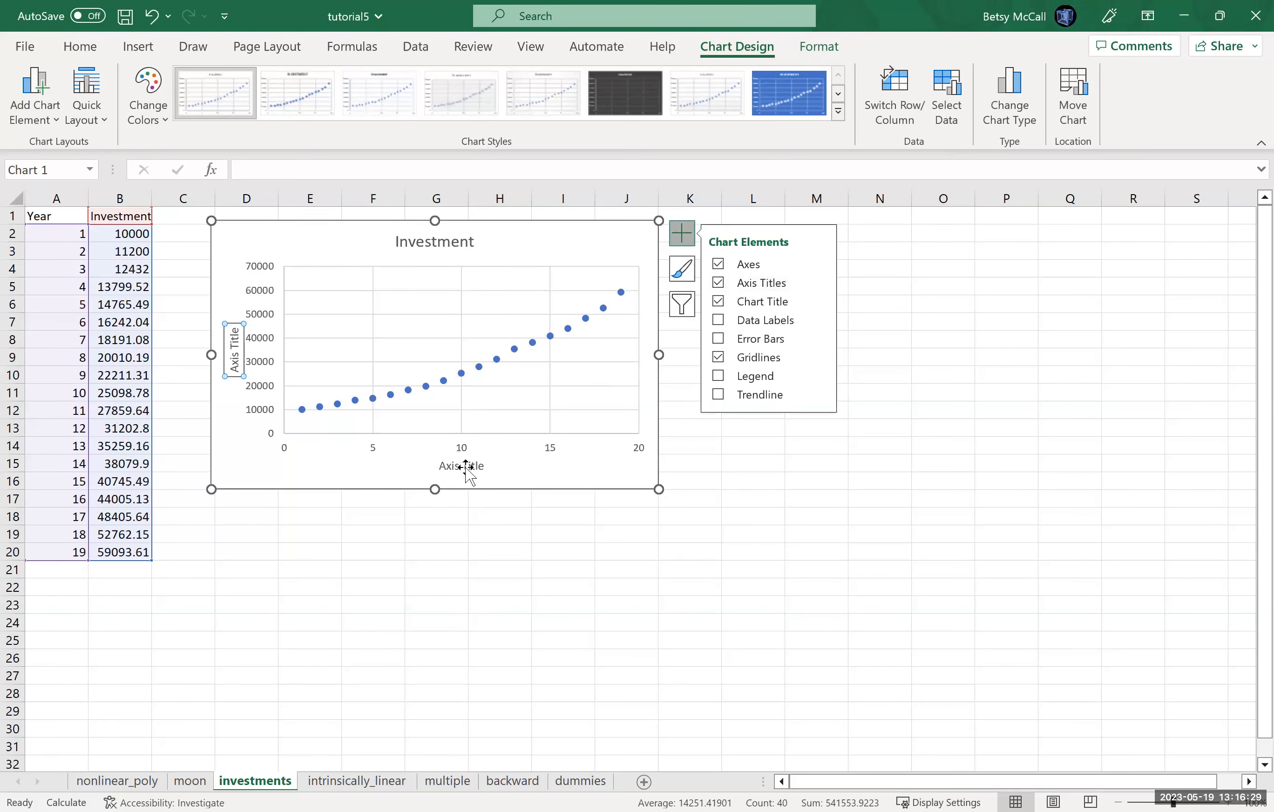
left_click(466, 468)
left_click(477, 467)
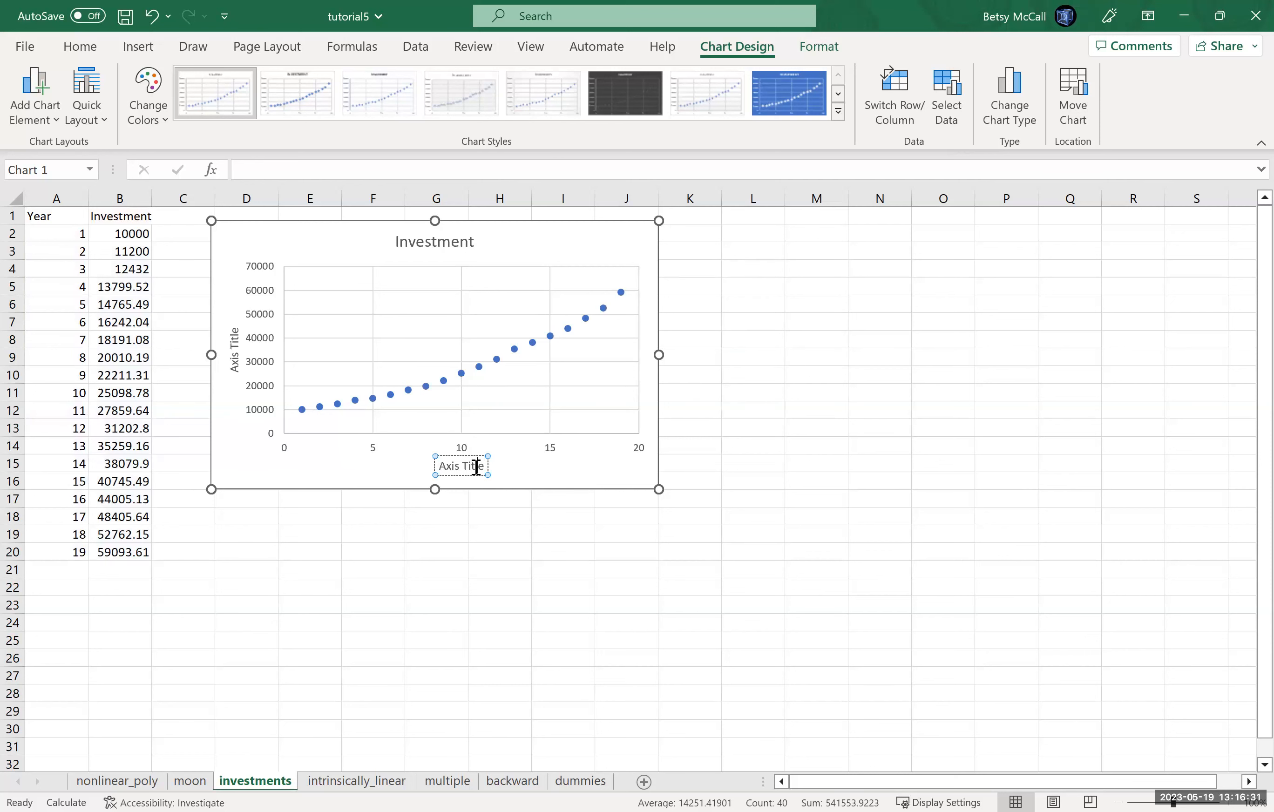
key("BackSpace")
key("BackSpace")
key("BackSpace")
key("BackSpace")
key("BackSpace")
key("BackSpace")
key("BackSpace")
key("BackSpace")
key("BackSpace")
key("BackSpace")
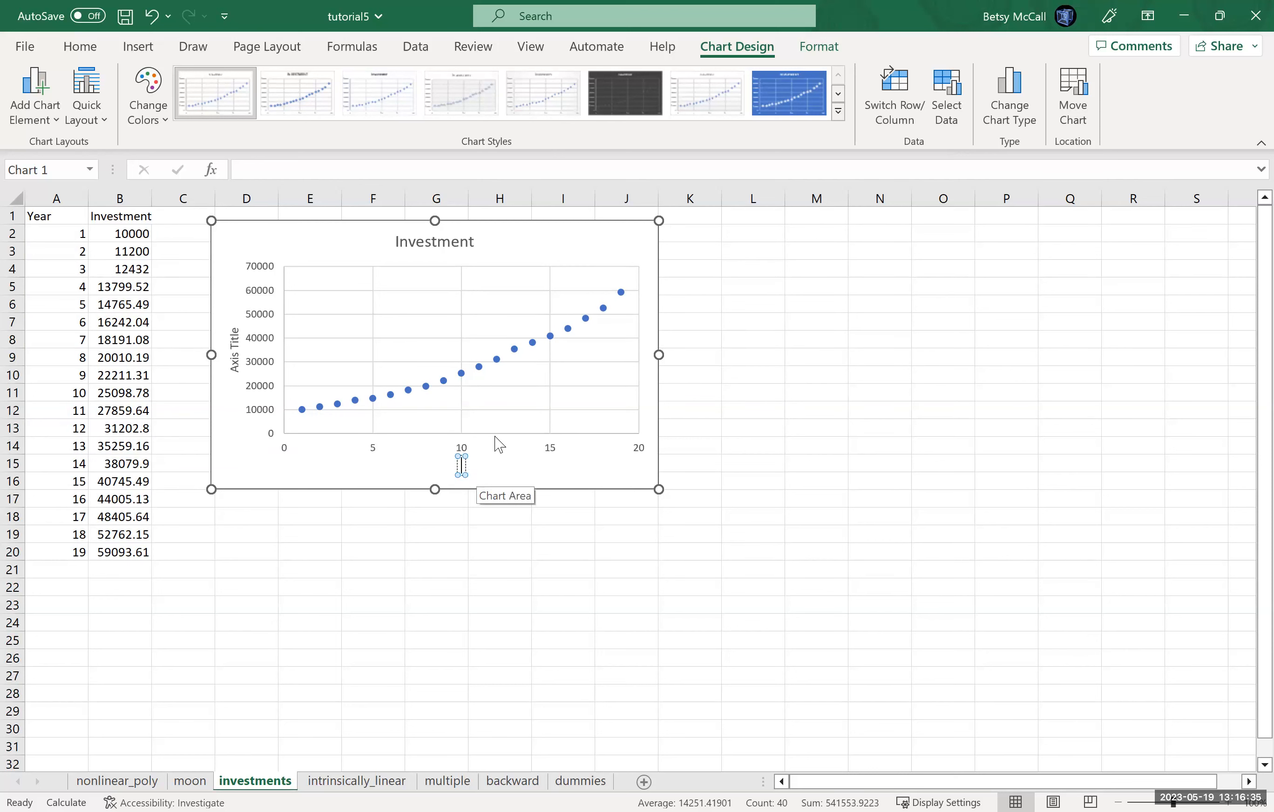
type("Year")
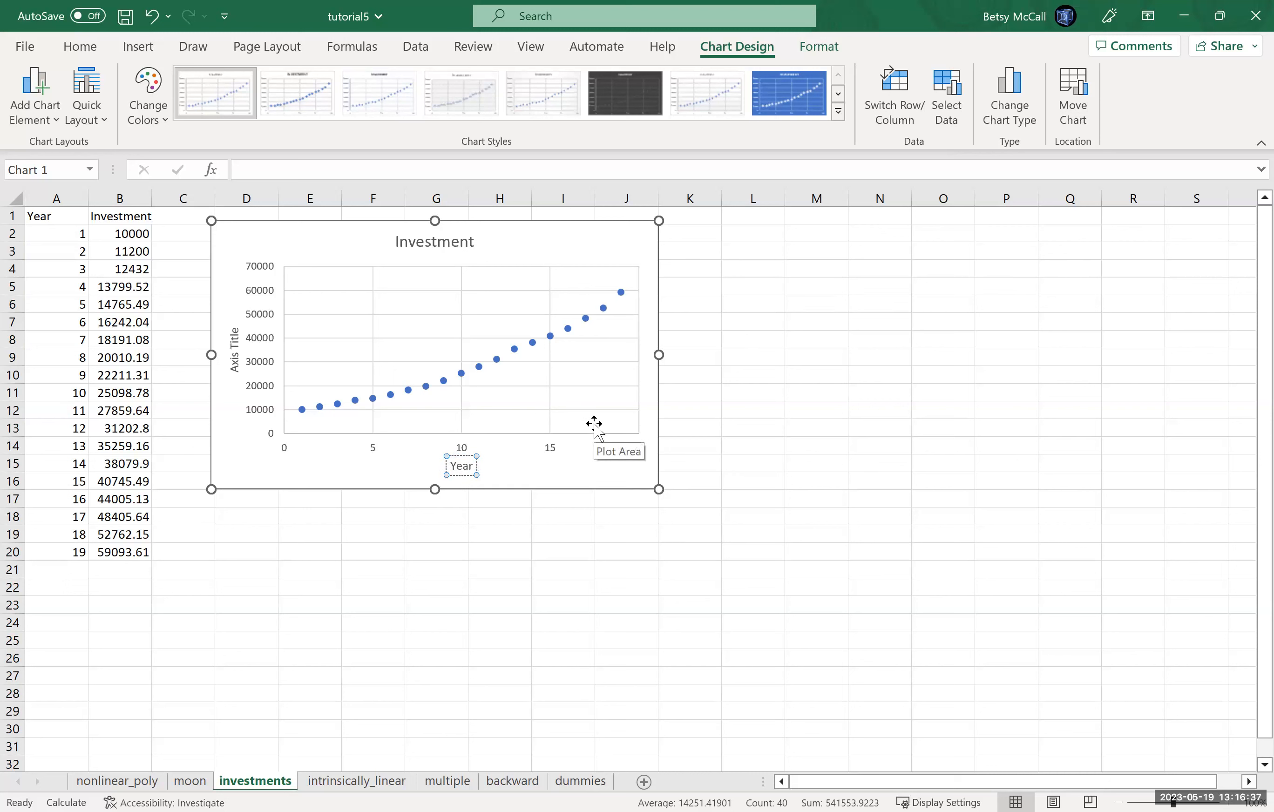
type(" of Investment")
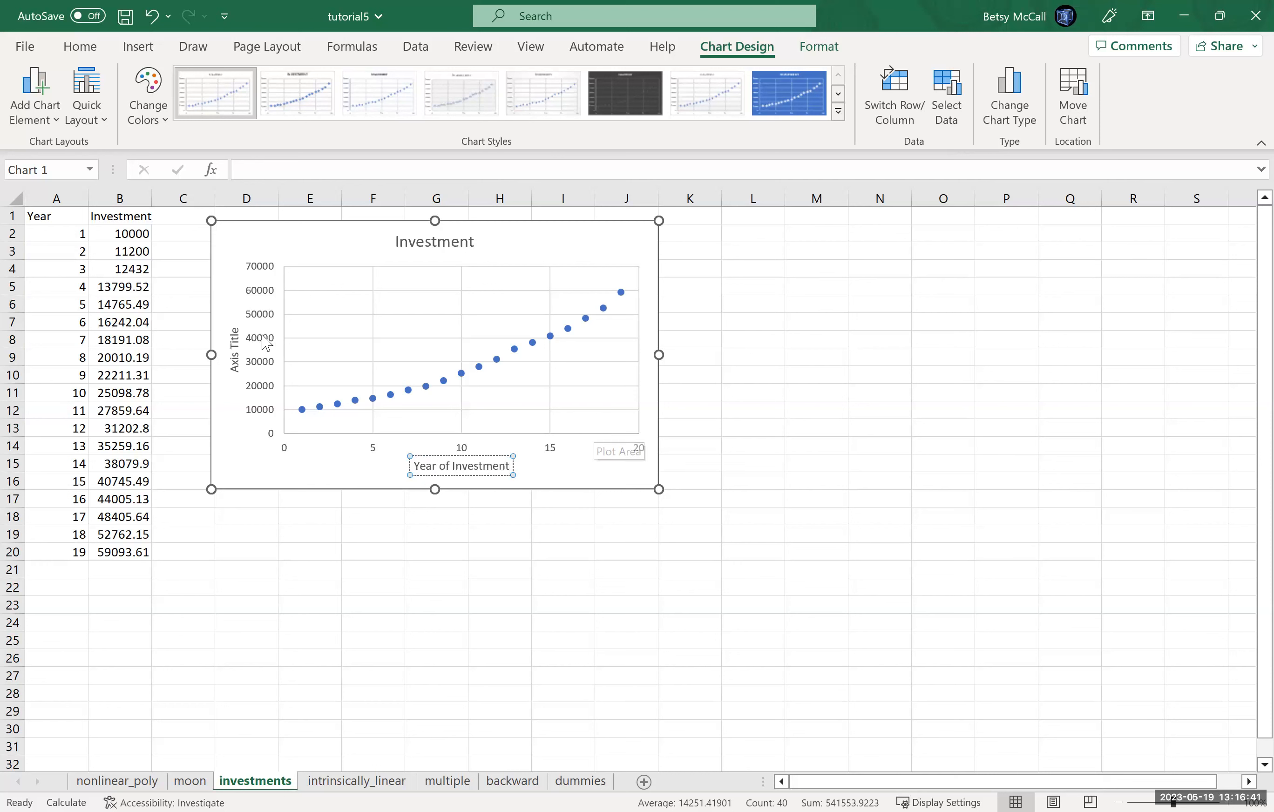
Step: Name the chart's vertical axis "Amount in Account"
left_click(239, 334)
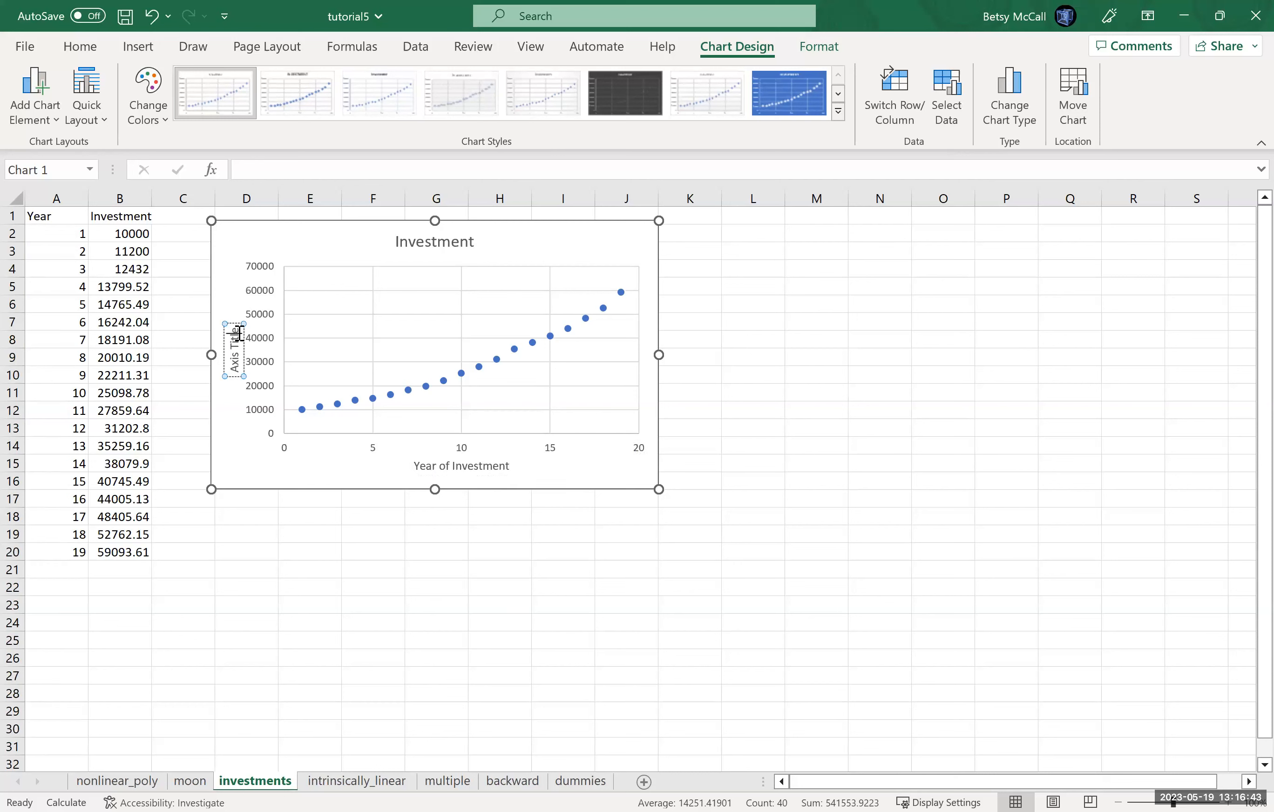
key("BackSpace")
key("BackSpace")
key("BackSpace")
key("BackSpace")
key("BackSpace")
key("BackSpace")
key("BackSpace")
key("BackSpace")
key("BackSpace")
key("BackSpace")
type("Amount in")
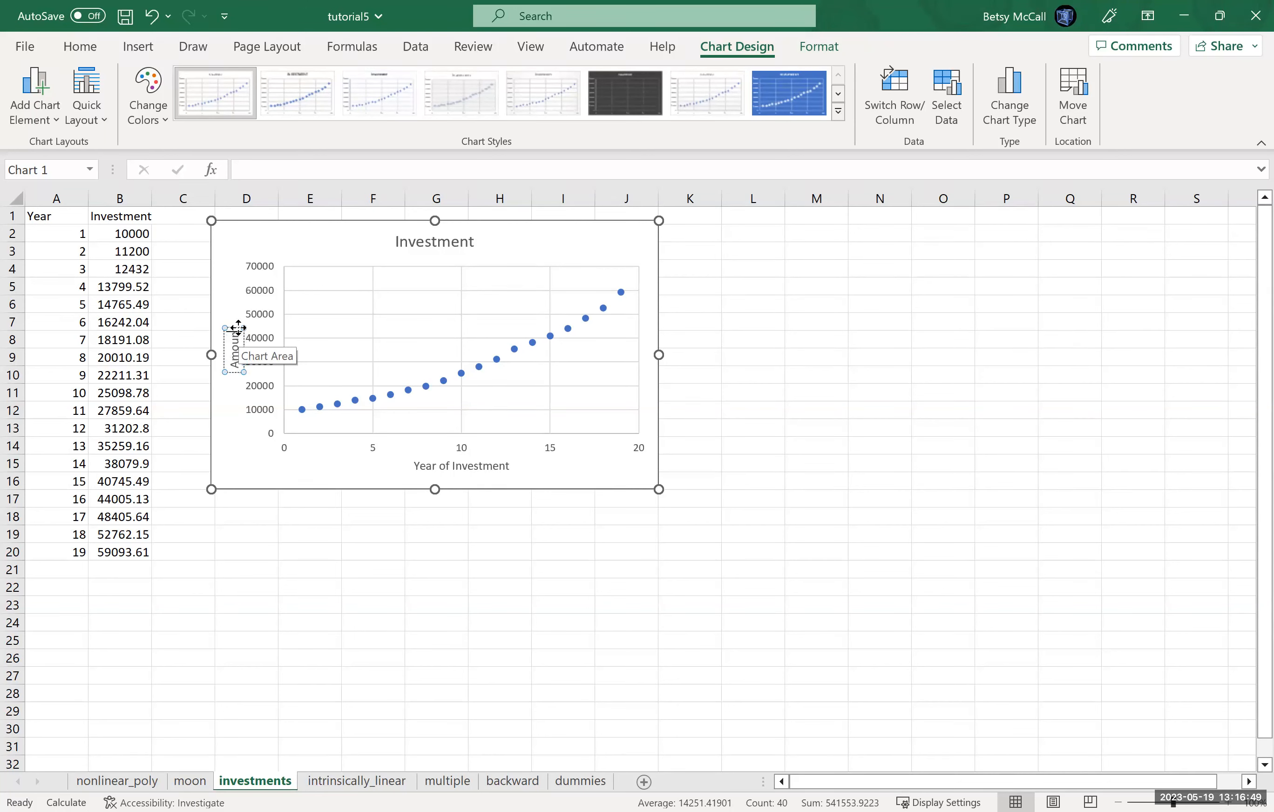
type(" Account")
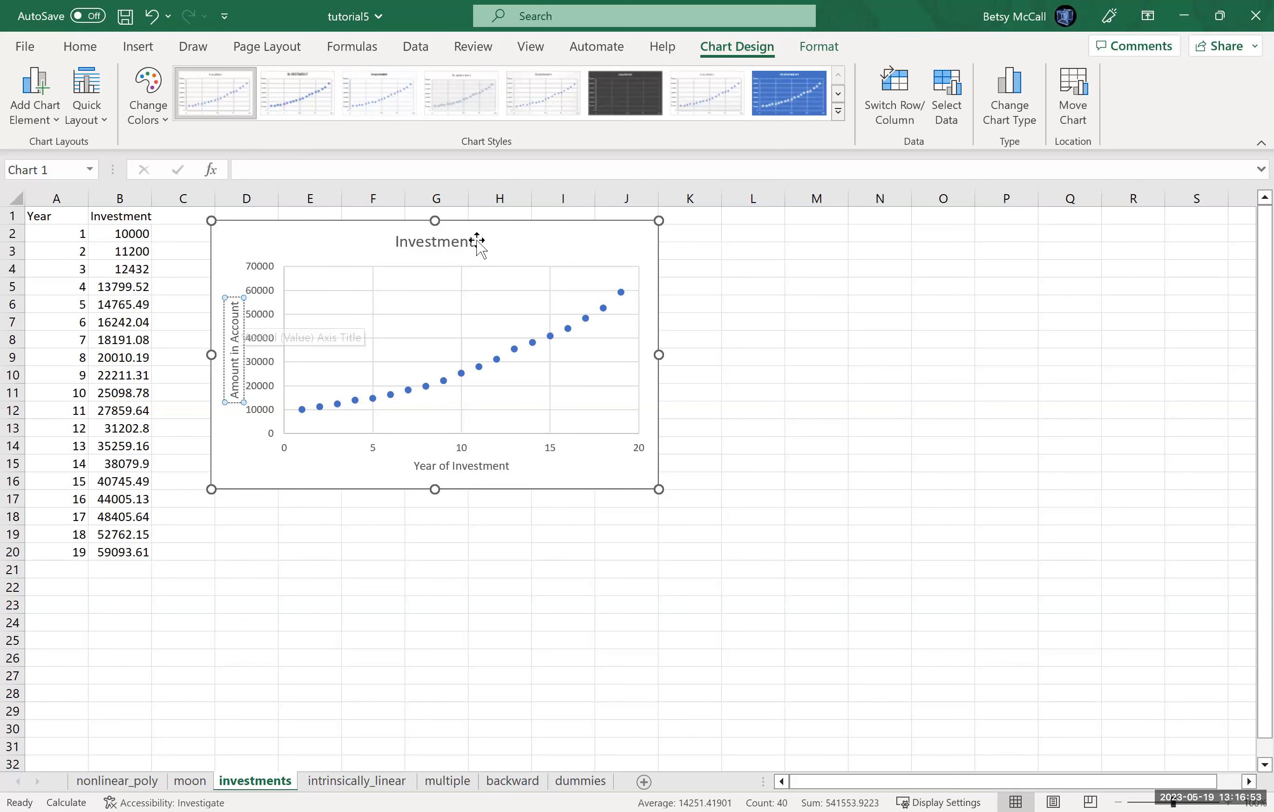
Step: Add a default linear trendline to the investment scatter chart
left_click(465, 320)
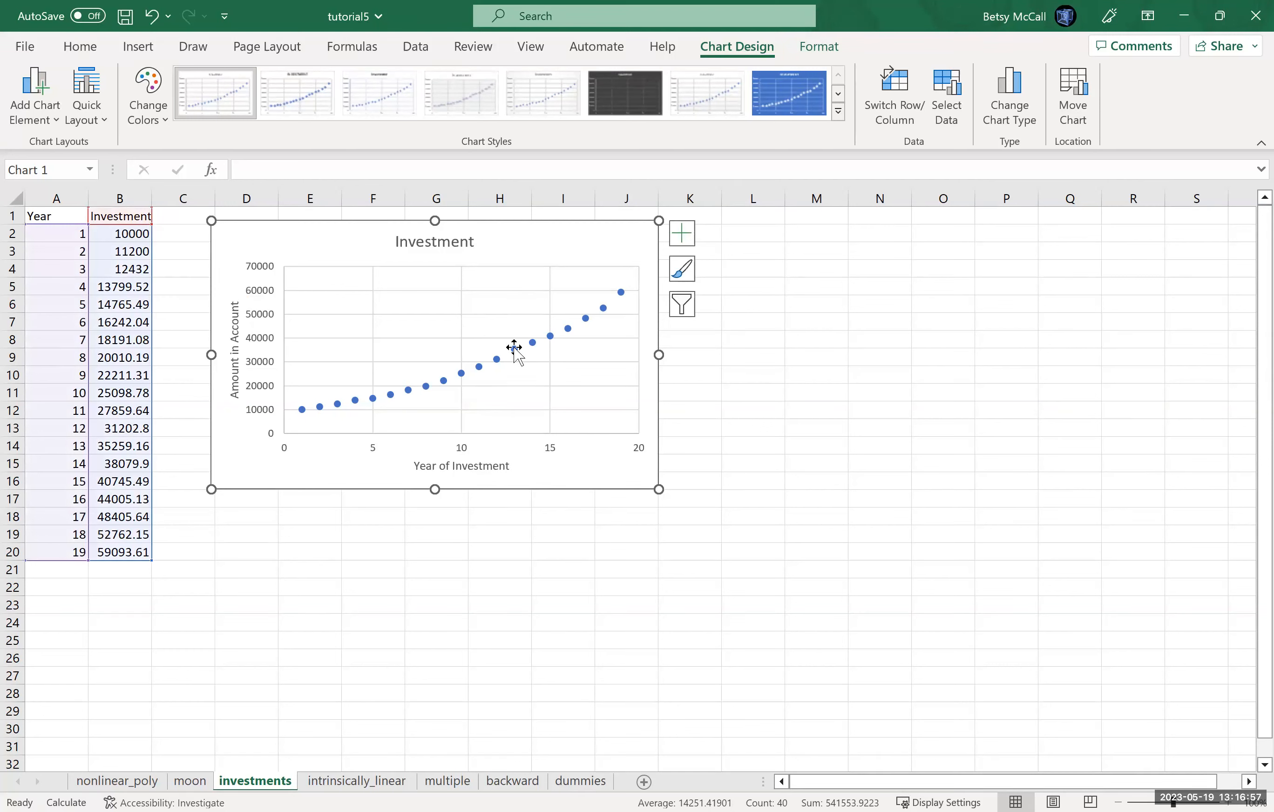
left_click(682, 233)
left_click(718, 394)
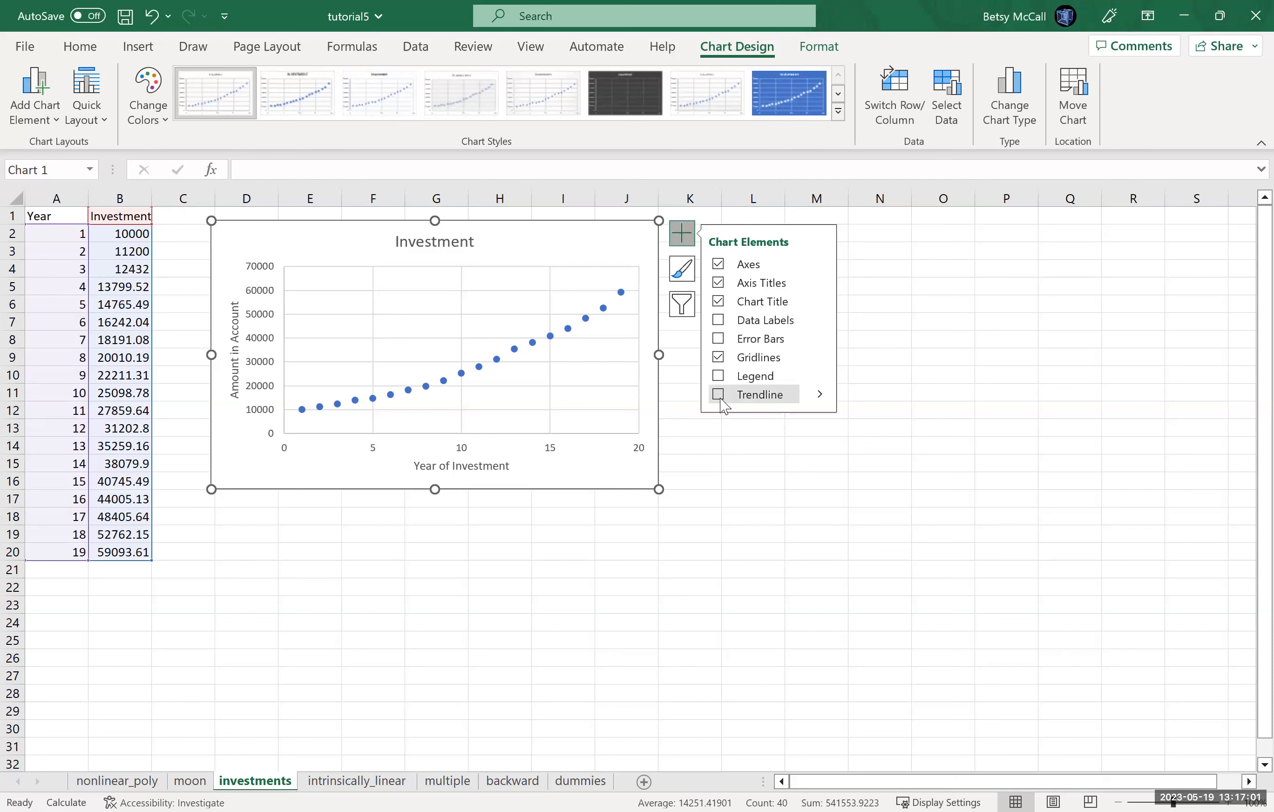
Step: Add an exponential trendline to the chart, displaying its equation and R-squared value
left_click(820, 398)
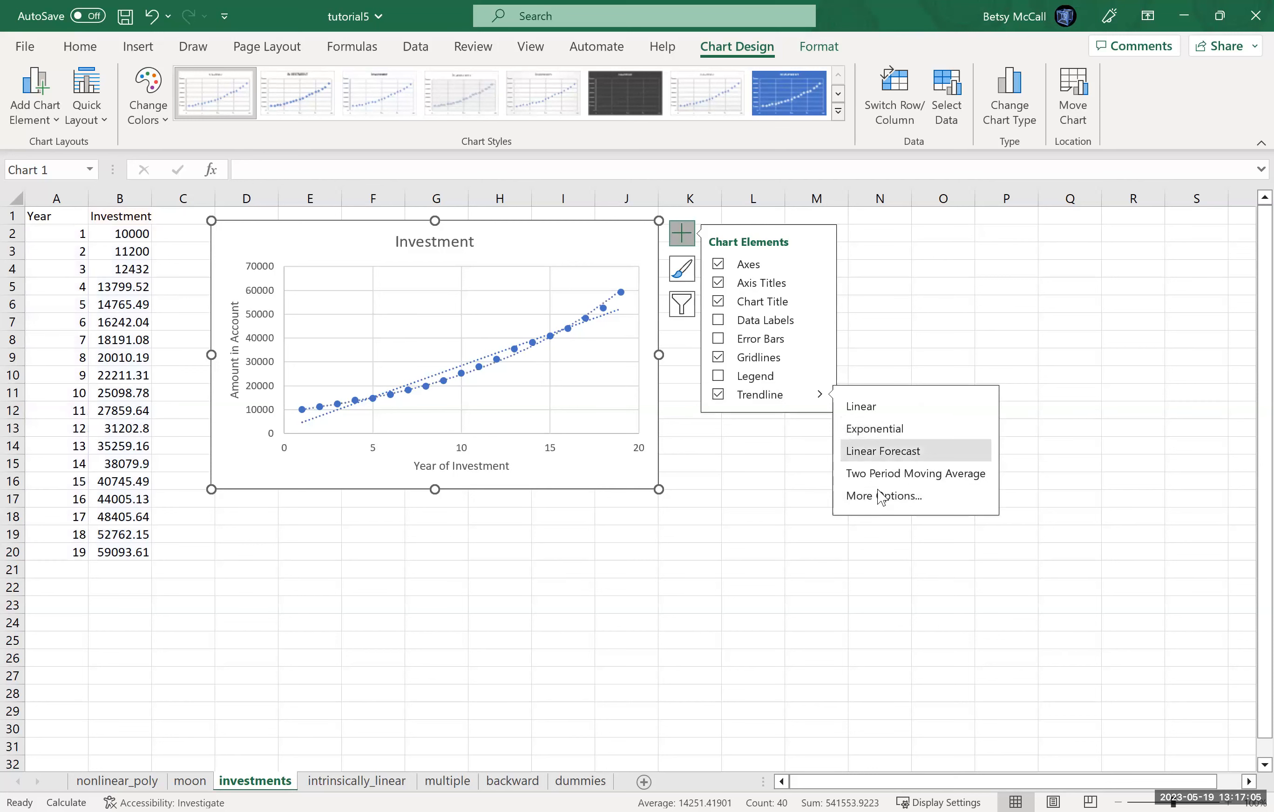
left_click(880, 496)
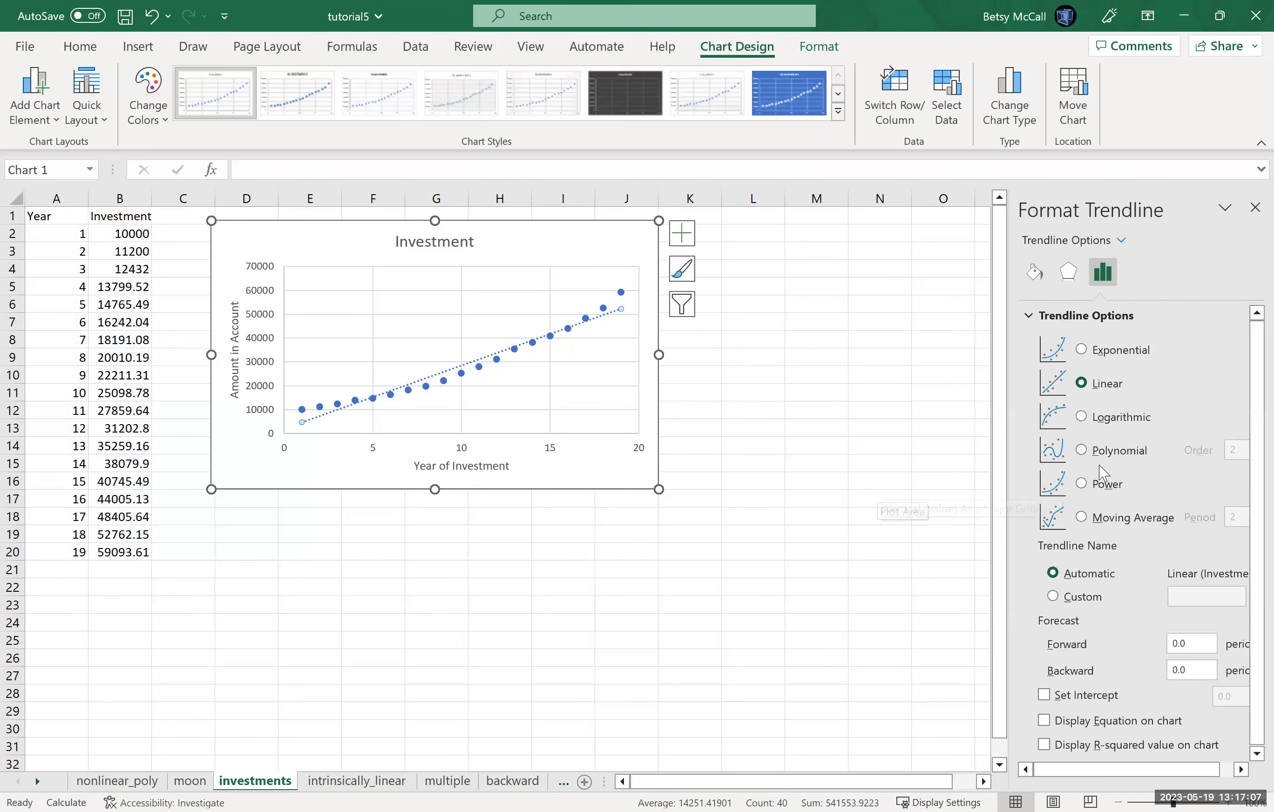
left_click(1081, 349)
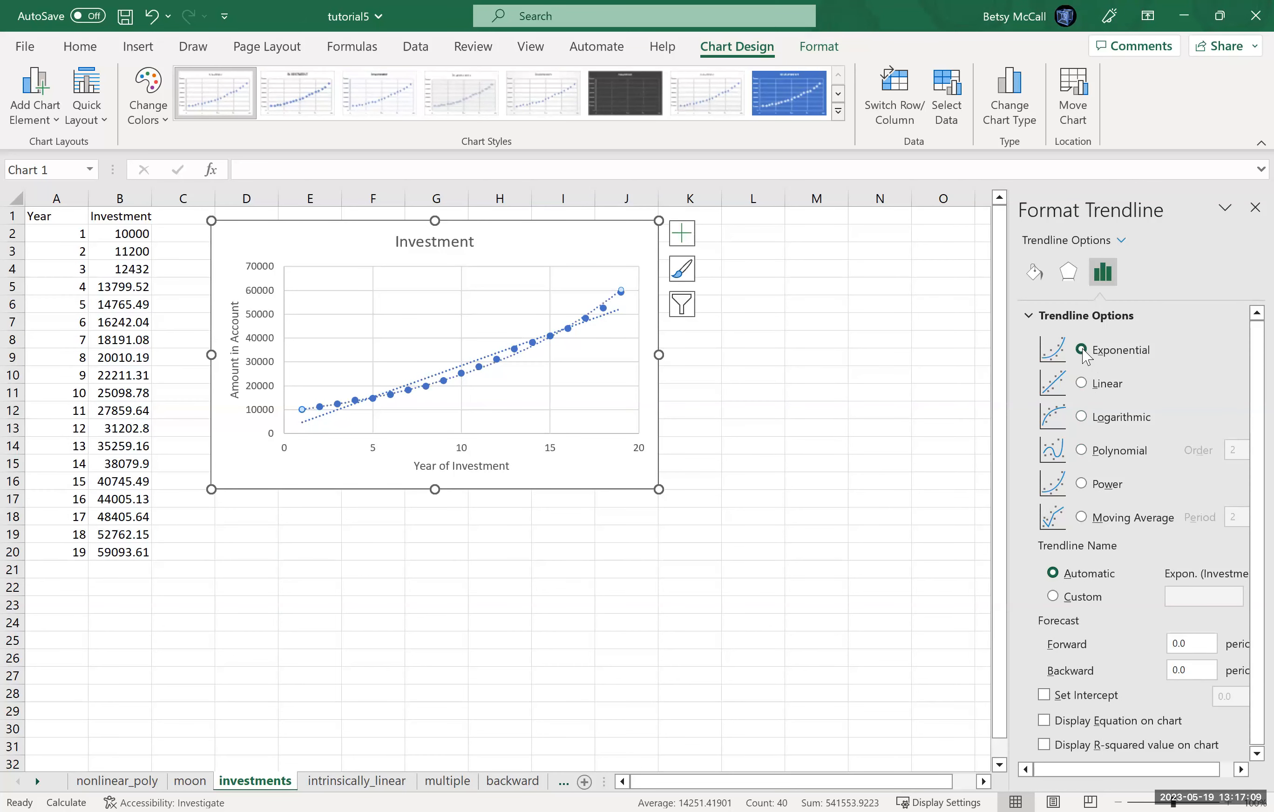
left_click(1045, 721)
left_click(1045, 744)
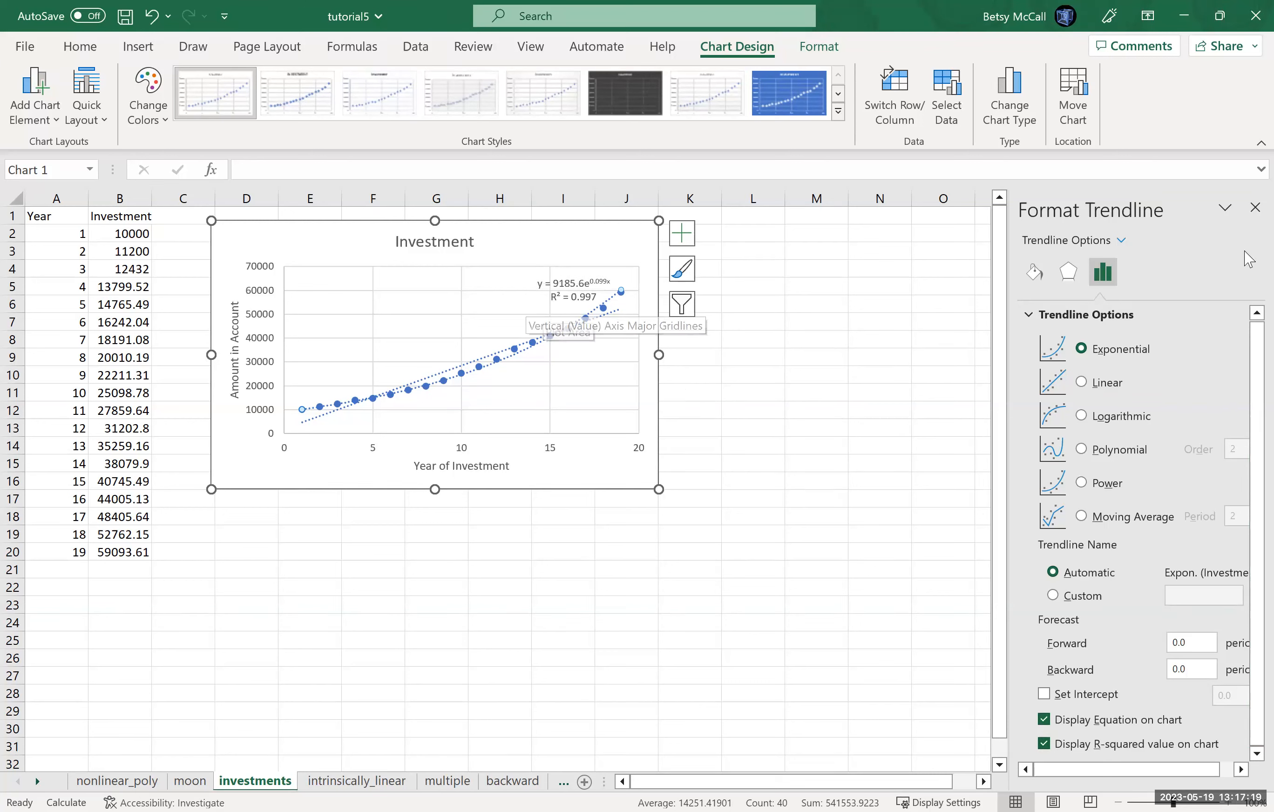
left_click(1254, 207)
left_click(586, 292)
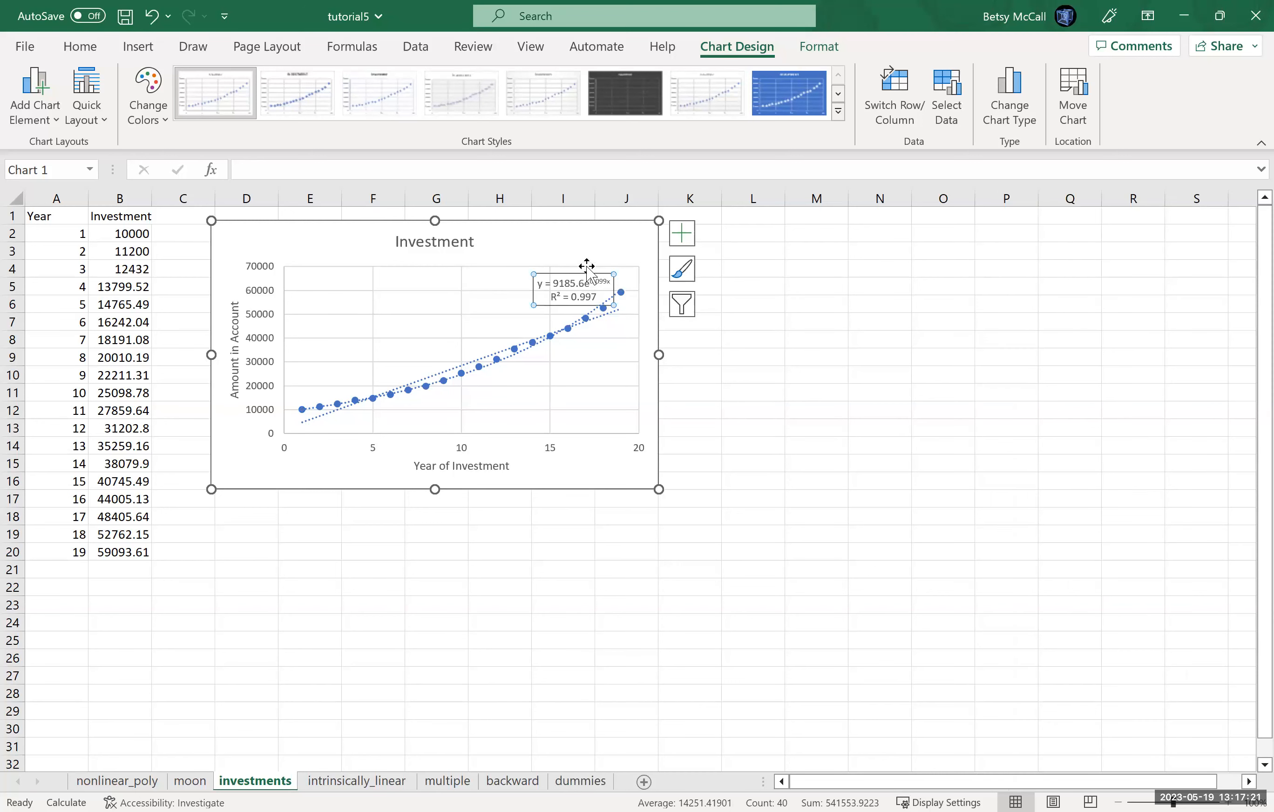
left_click(586, 270)
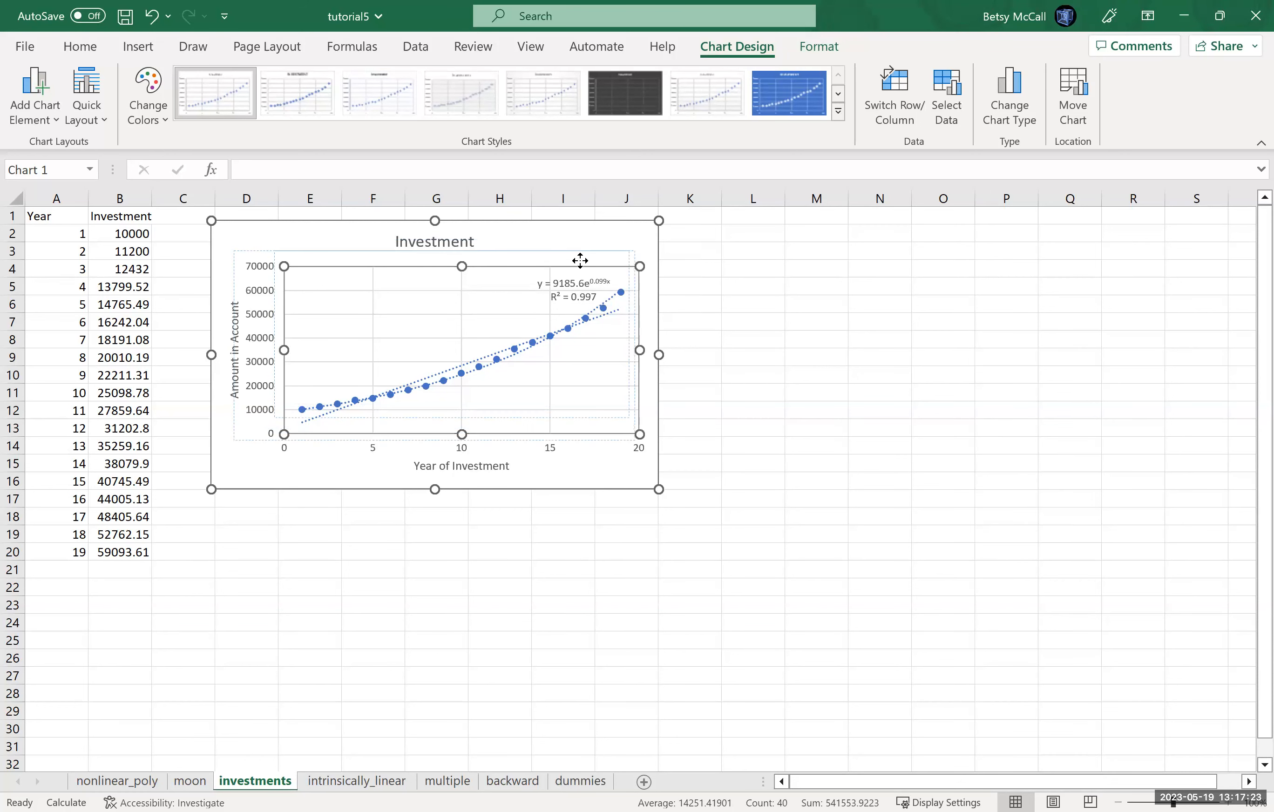
left_click_drag(586, 270, 580, 267)
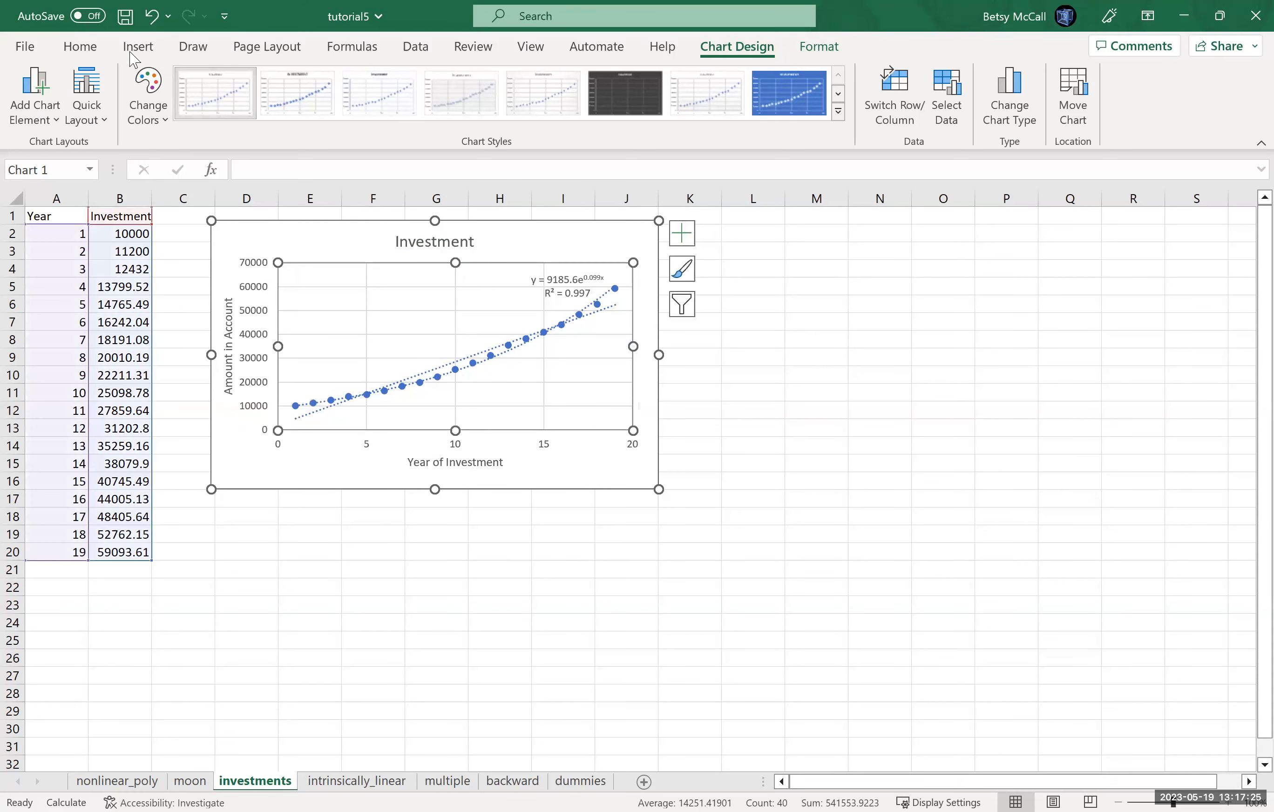
left_click(156, 24)
Step: Move the exponential trendline's equation label above the plot area, beside the chart title
left_click(582, 282)
left_click_drag(579, 272, 579, 226)
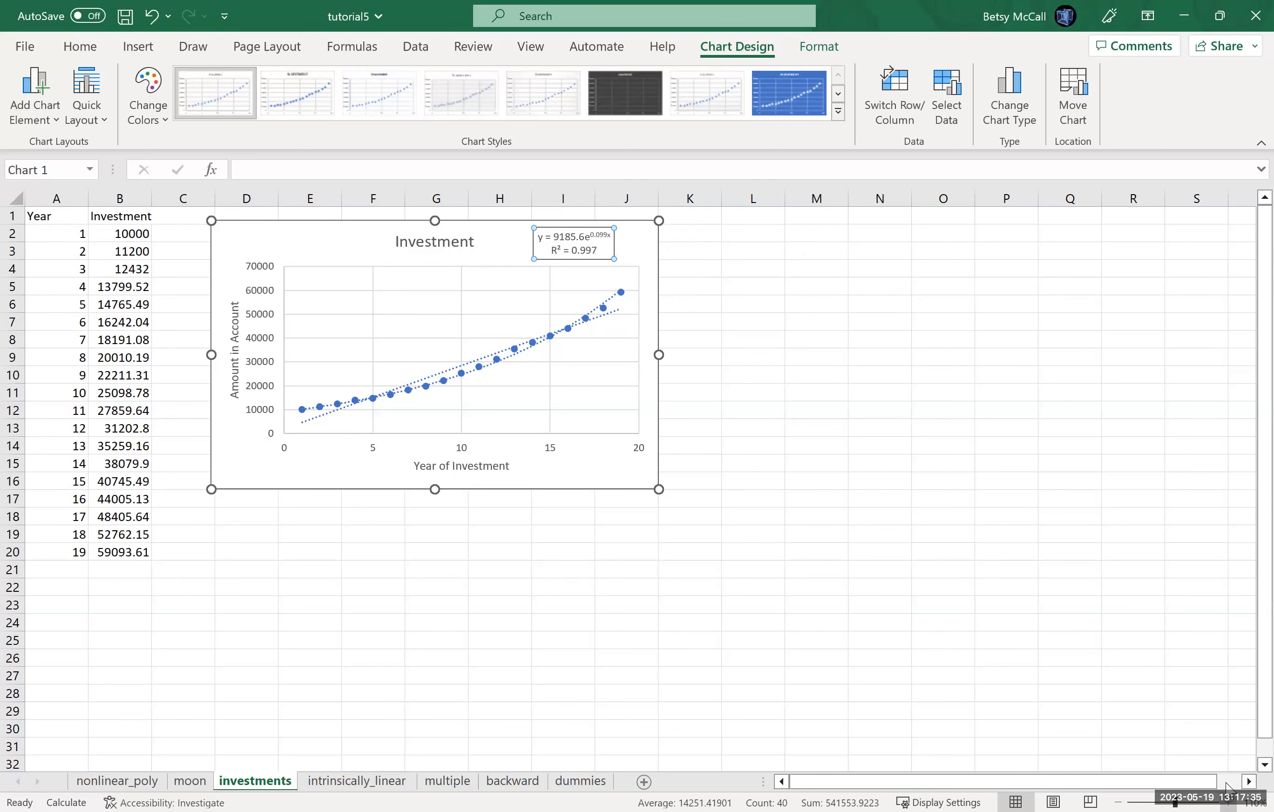
left_click(1227, 802)
left_click(1227, 802)
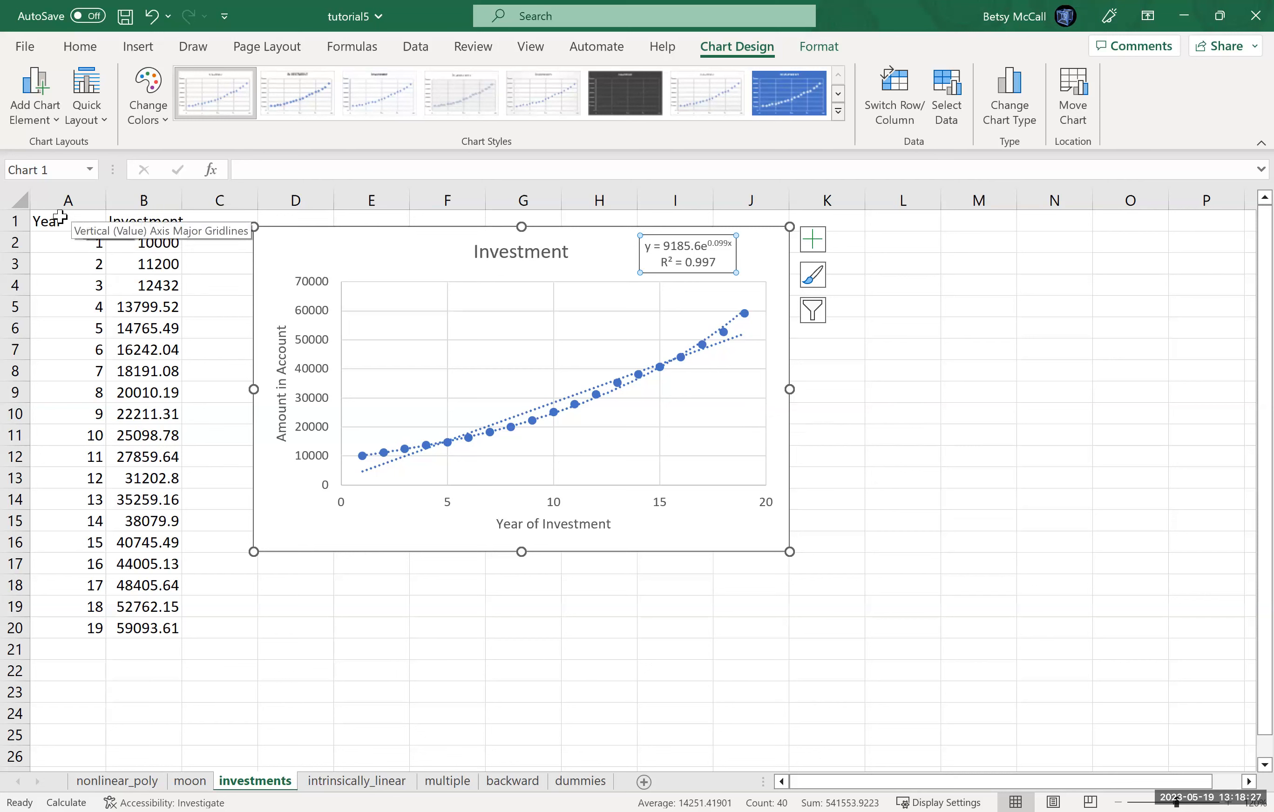
Step: Copy the Year and Investment data in A1:B20 and paste it as values only starting at cell L1
left_click_drag(60, 220, 146, 617)
key("ctrl+c")
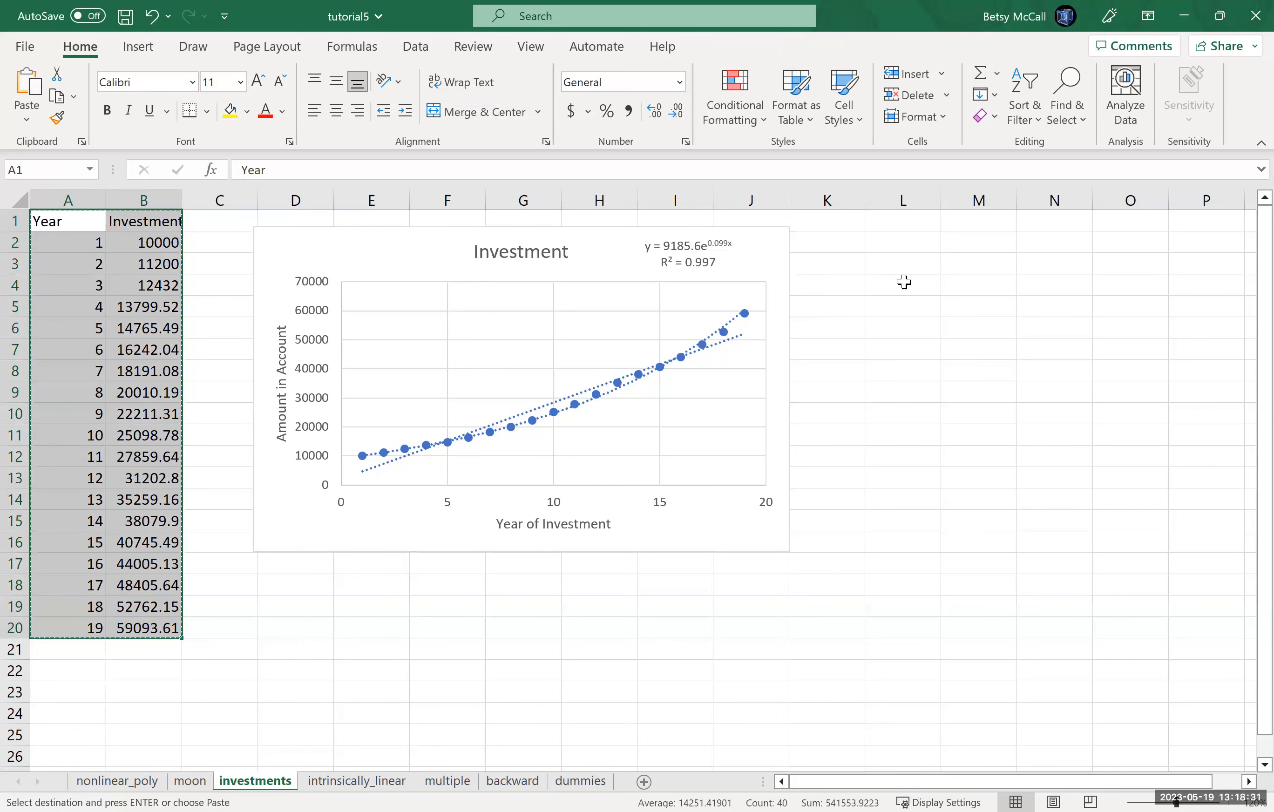
left_click(903, 223)
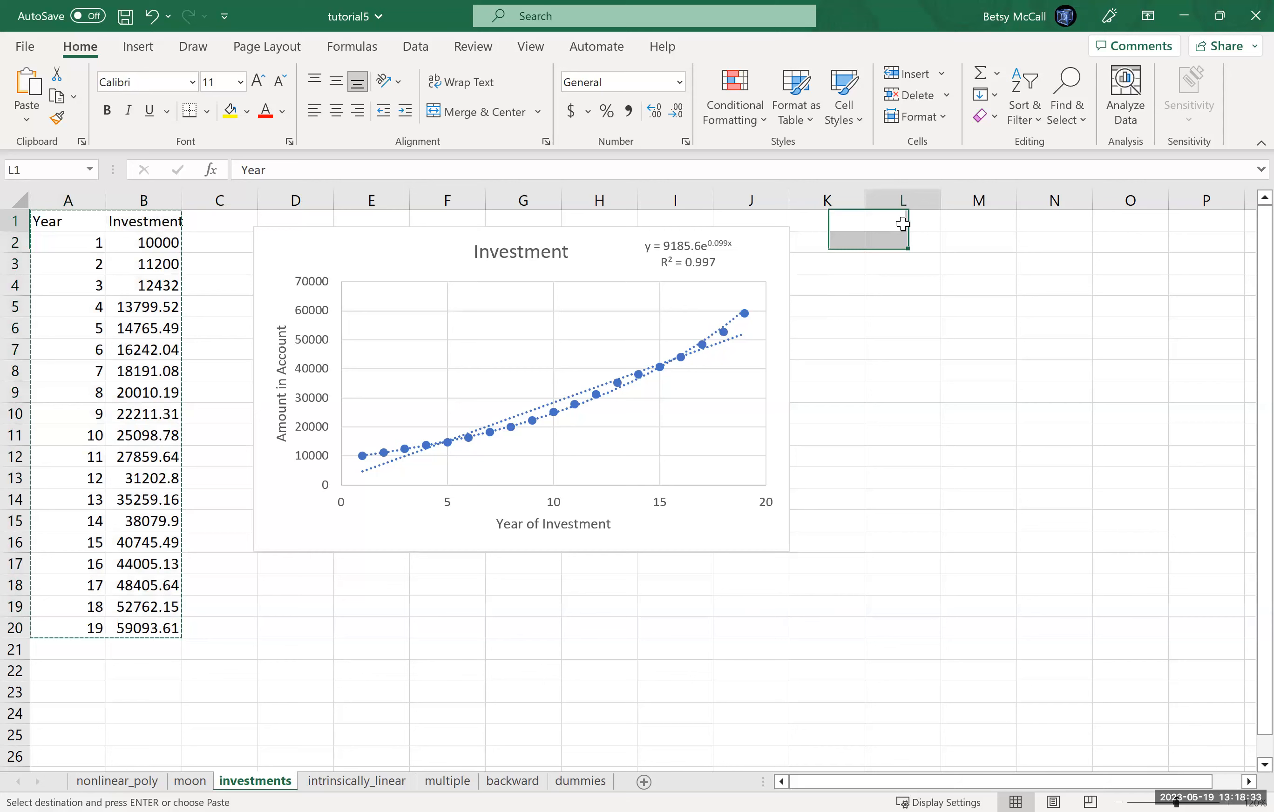
right_click(902, 222)
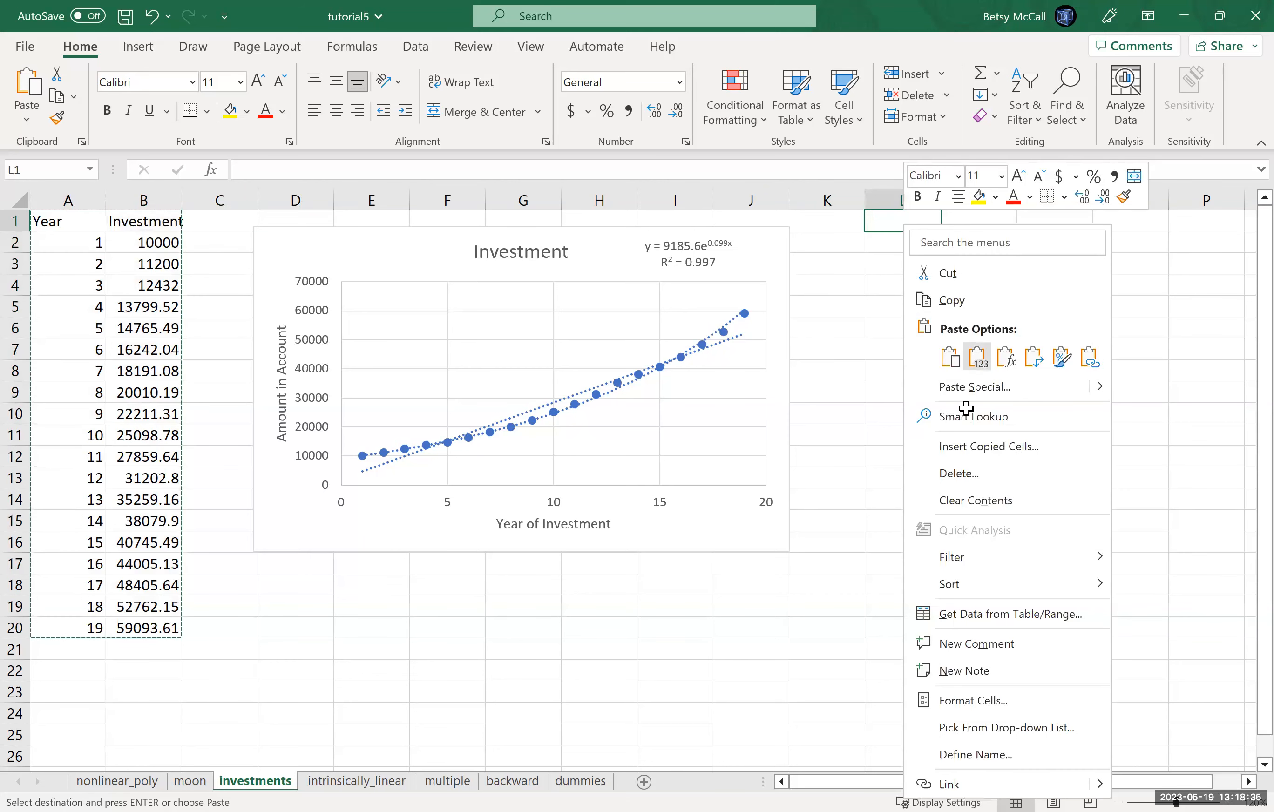
key("v")
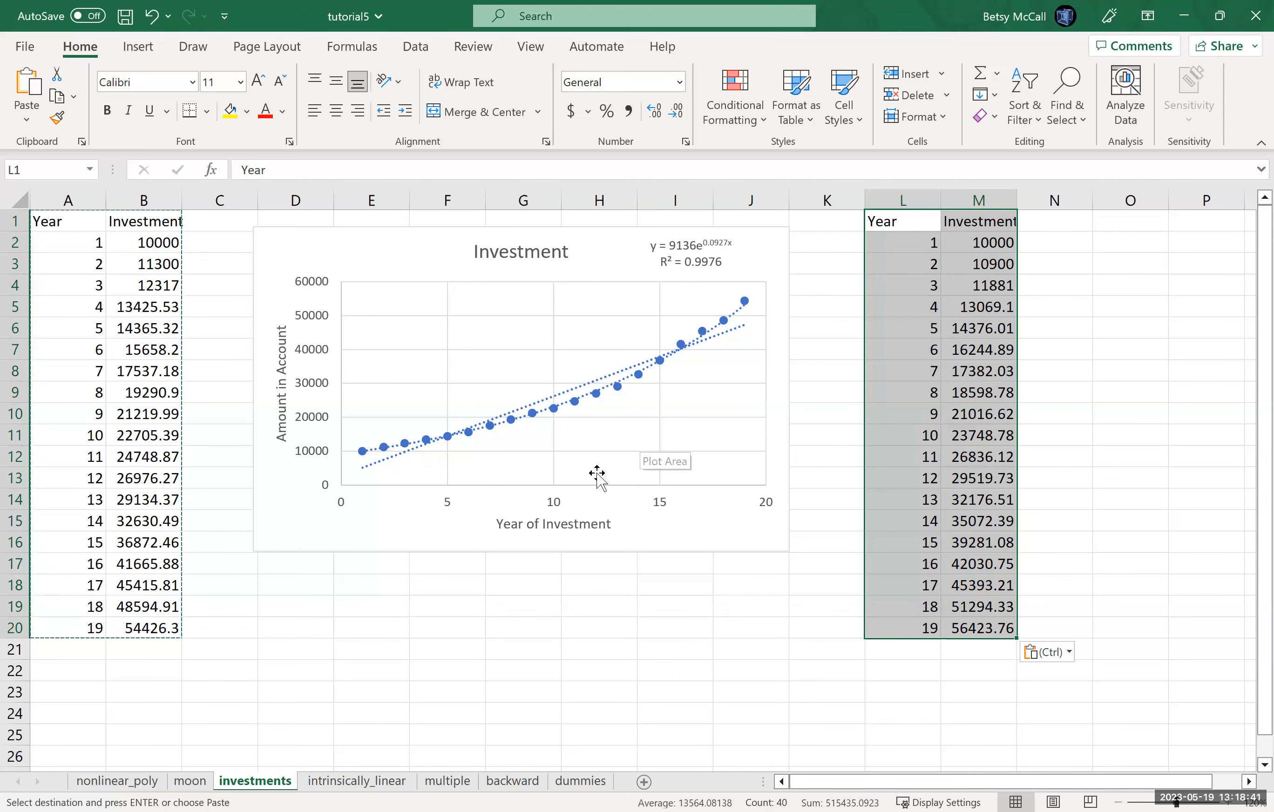
Step: Add the column heading ln(y) in cell N1, beside the pasted Investment values
left_click(1247, 782)
left_click(1247, 782)
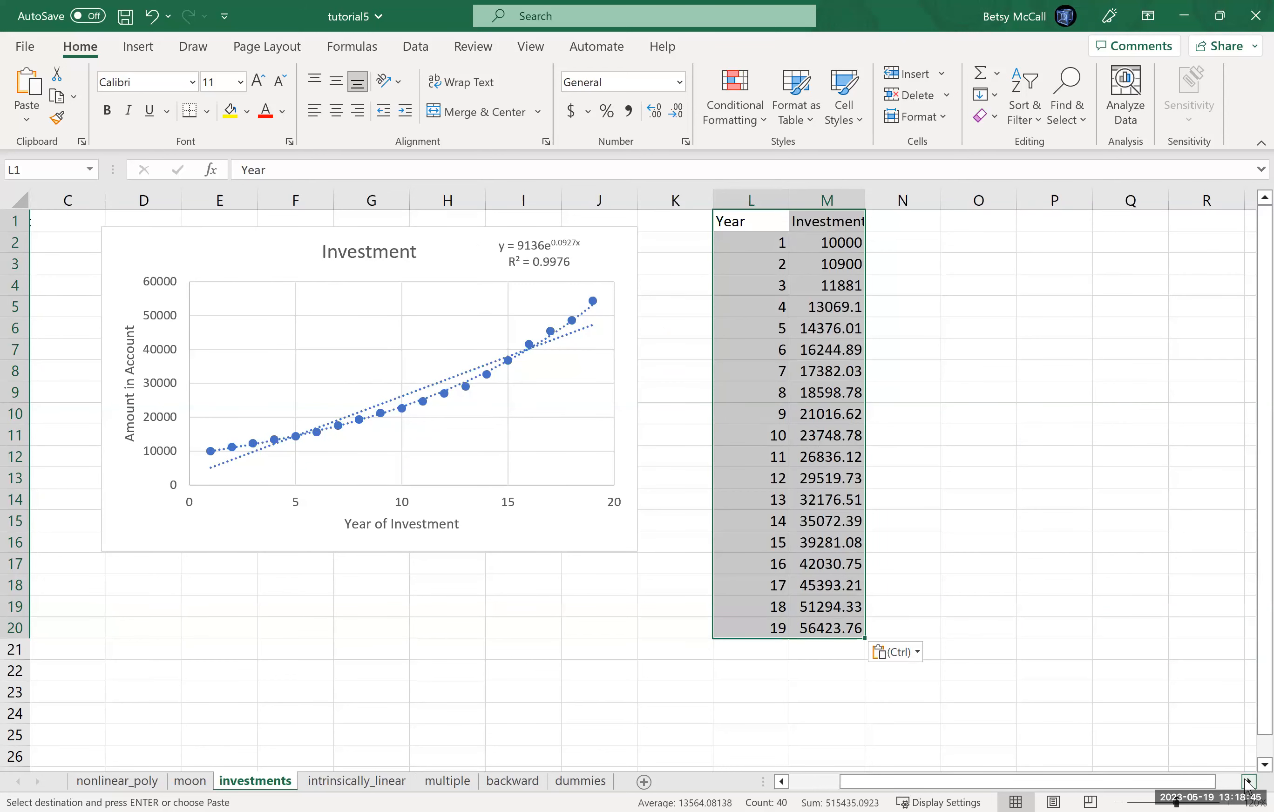
left_click(1247, 782)
left_click(1248, 782)
left_click(1247, 782)
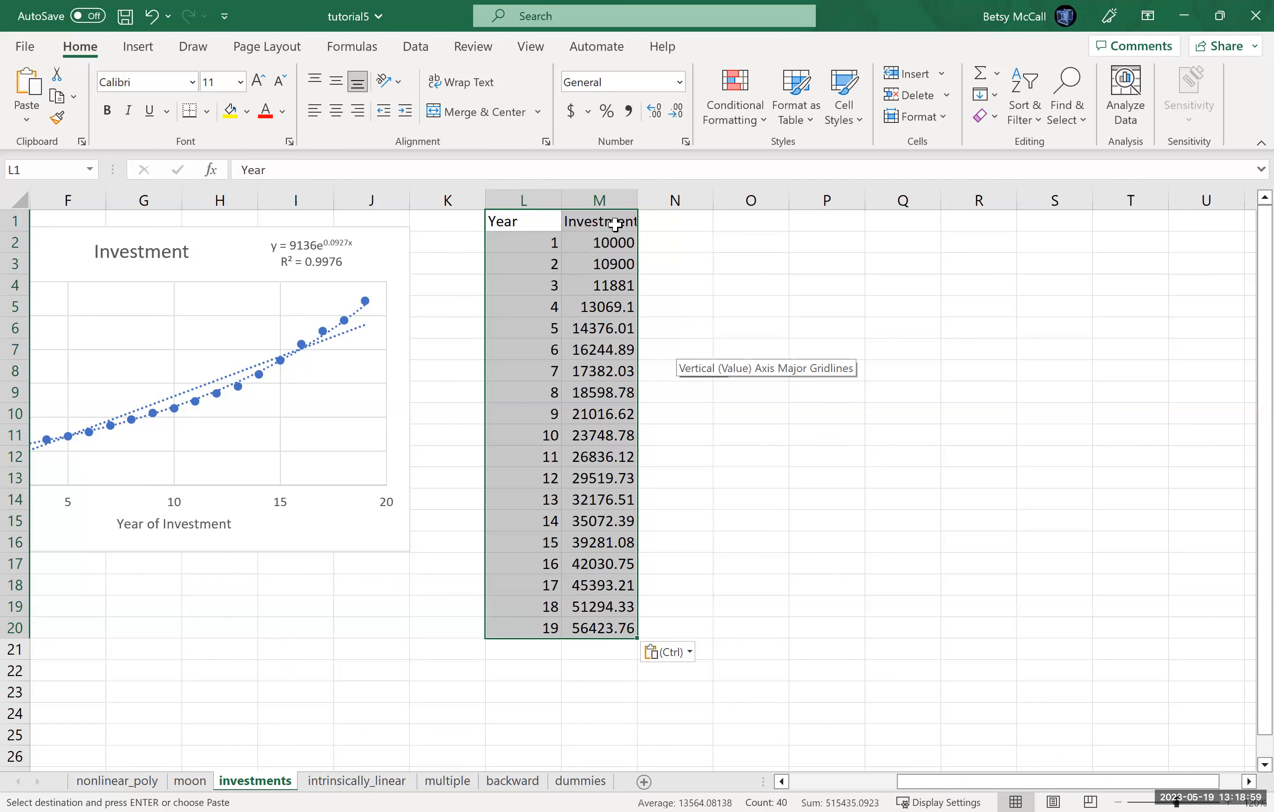
left_click(691, 223)
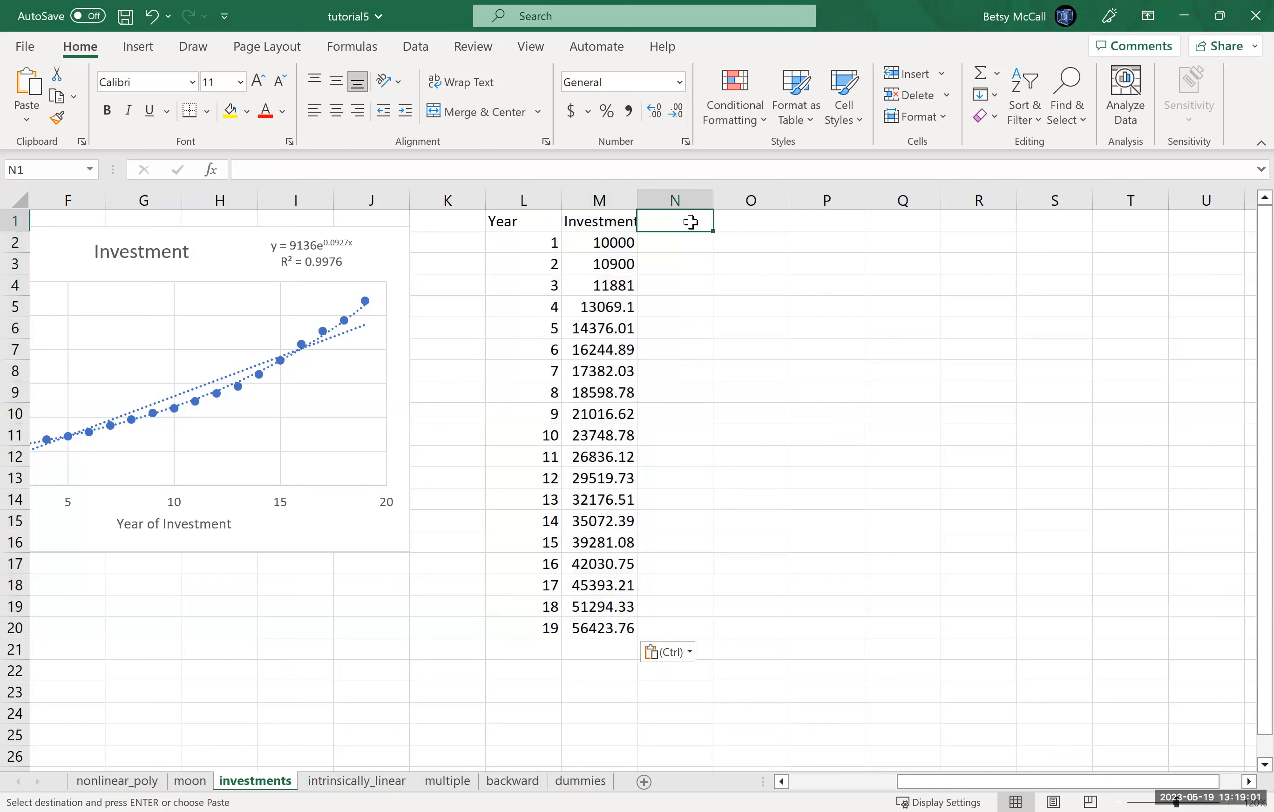
type("ln")
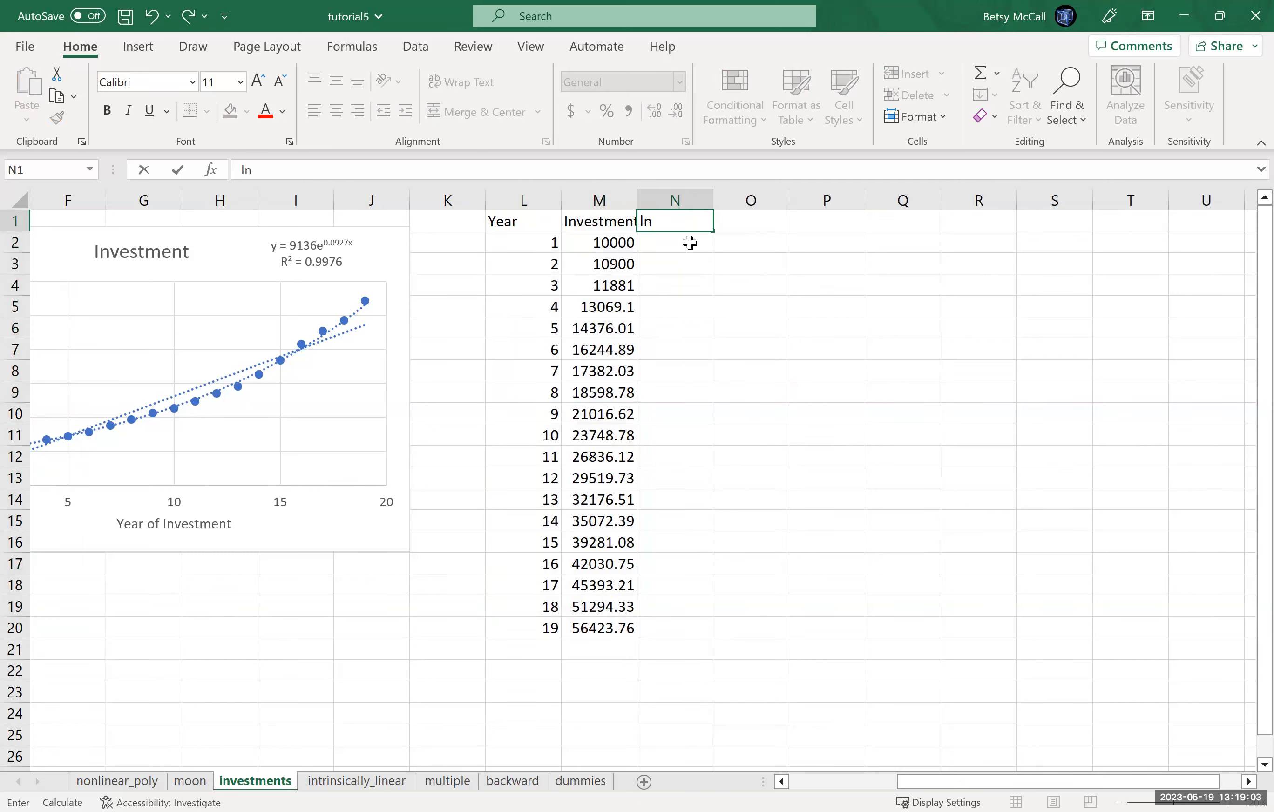
type("(y)")
key("Return")
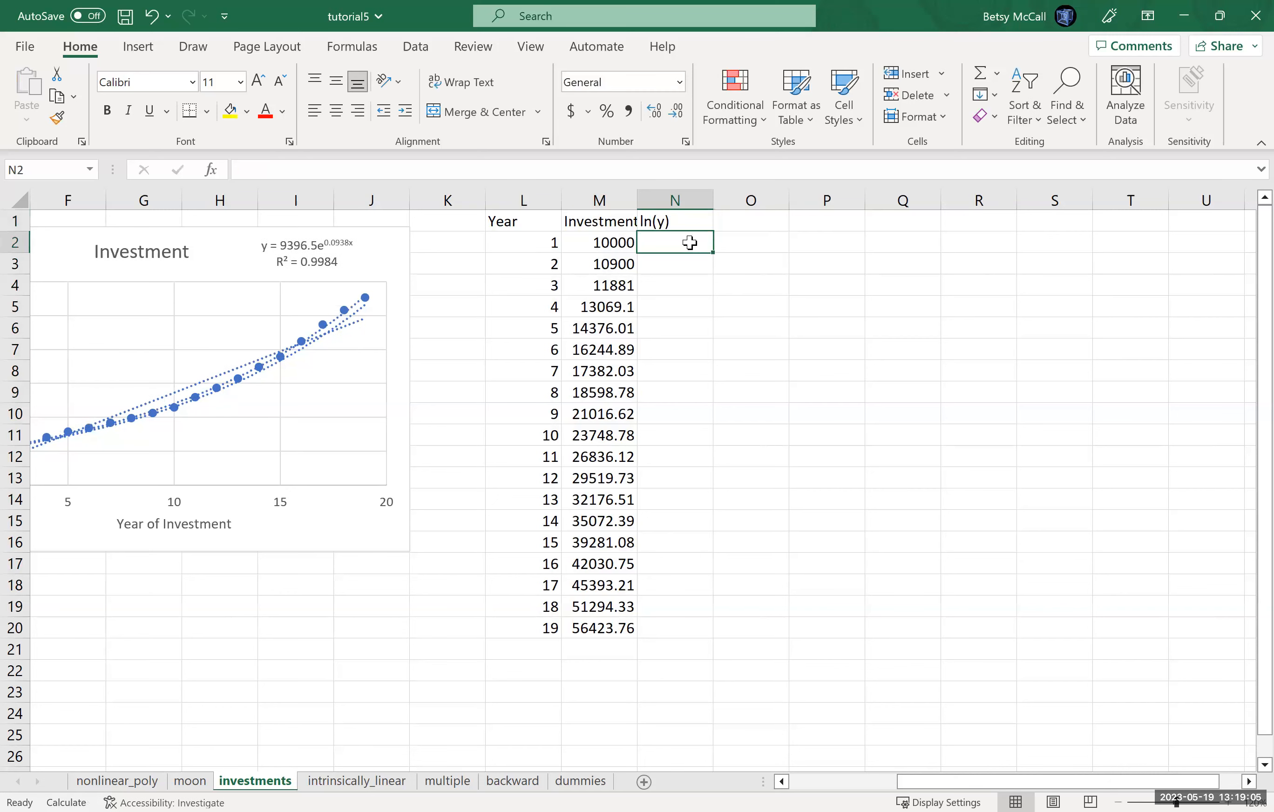
Step: Calculate the natural log of M2 in cell N2 and fill the formula down to N20
type("=l")
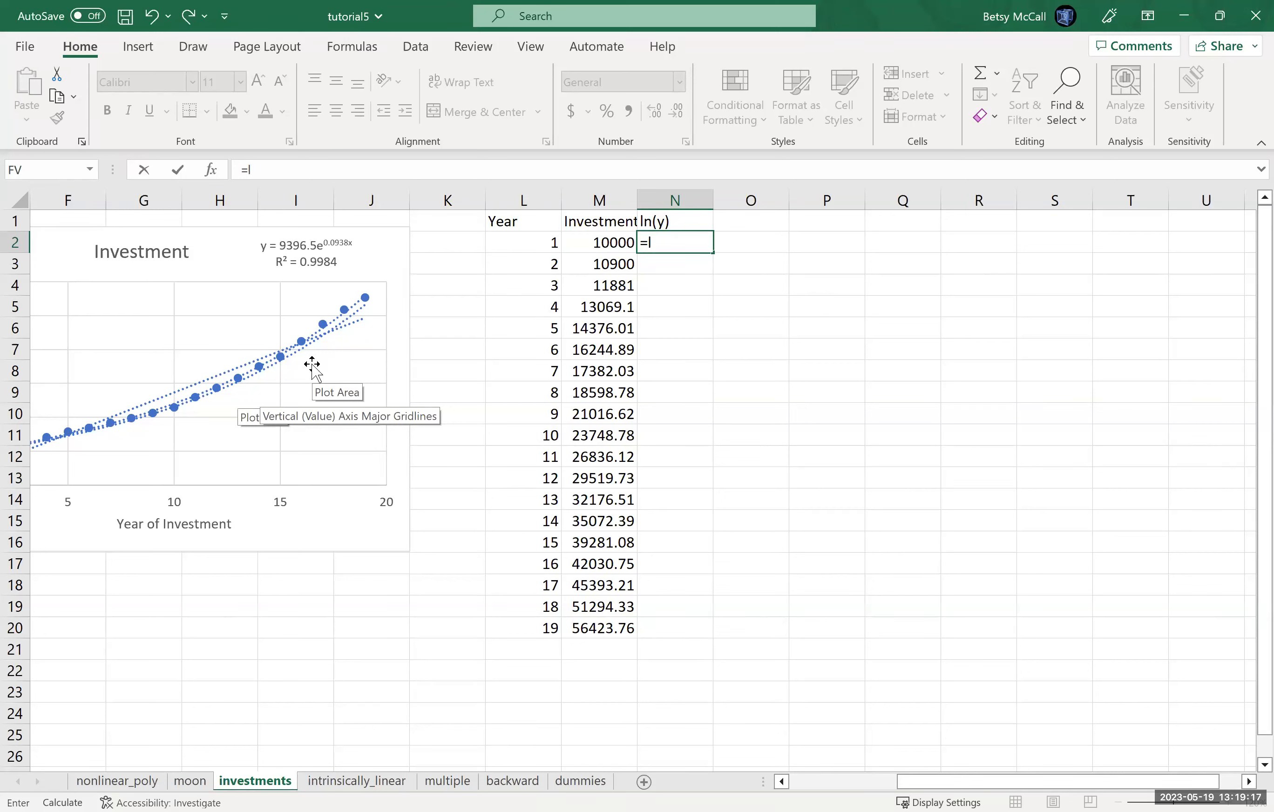
type("n(")
left_click(595, 241)
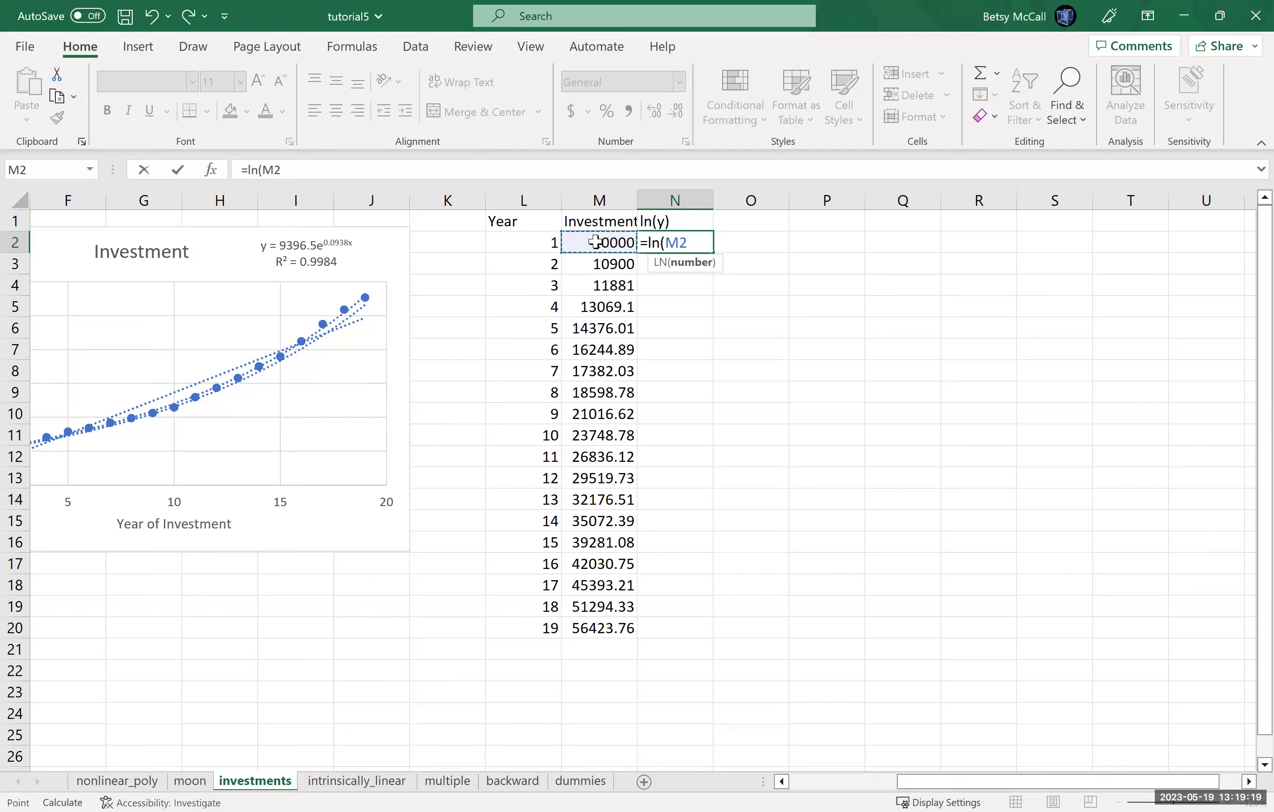
type(")")
key("Return")
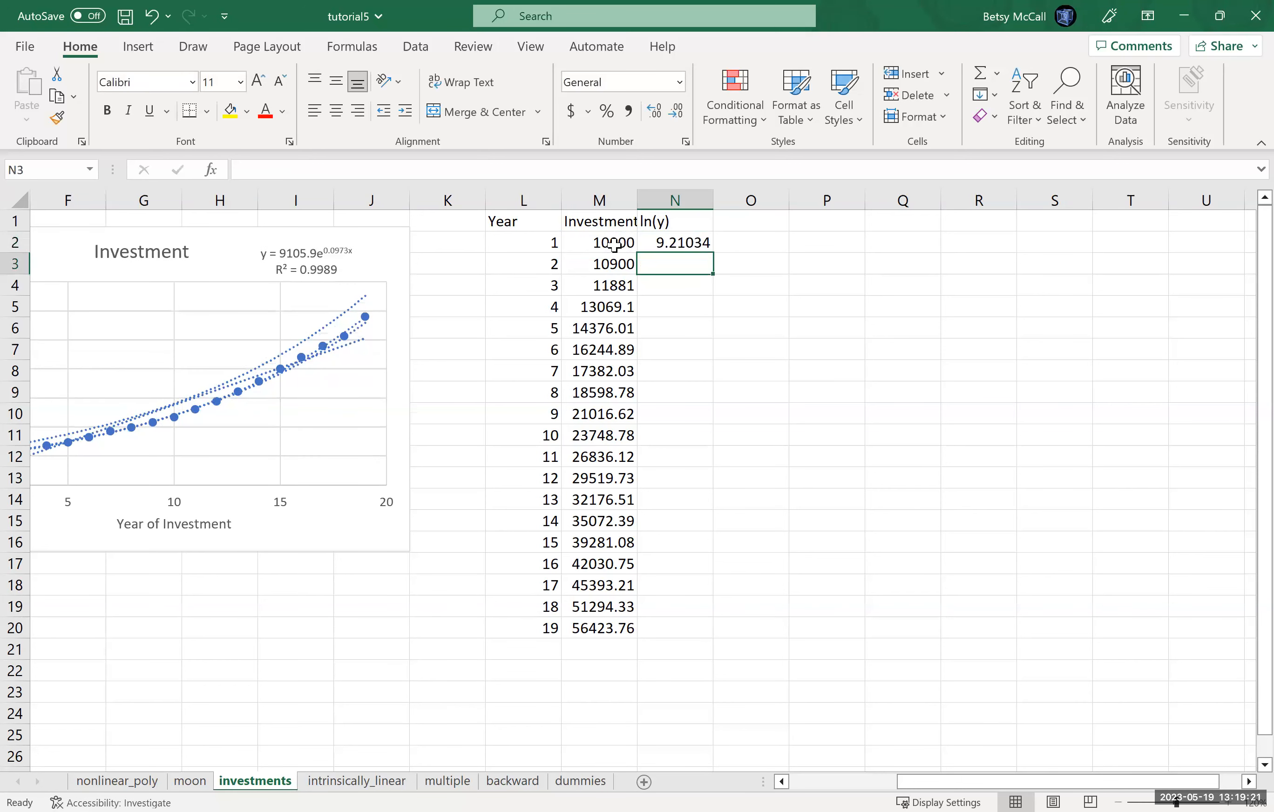
left_click(689, 244)
left_click_drag(712, 254, 700, 631)
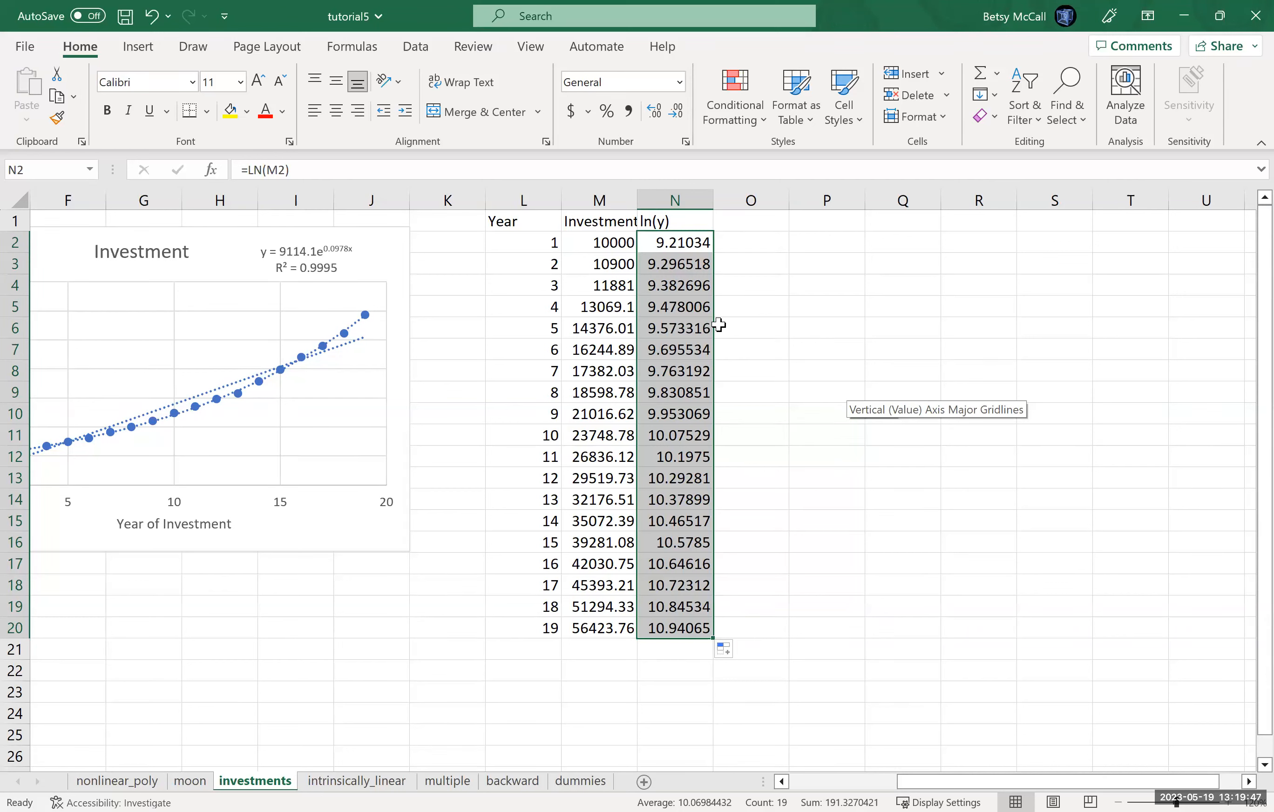
Step: Insert an X Y scatter chart of ln(y) against Year from L1:L20 and N1:N20, and place it beside the ln(y) column
left_click(768, 247)
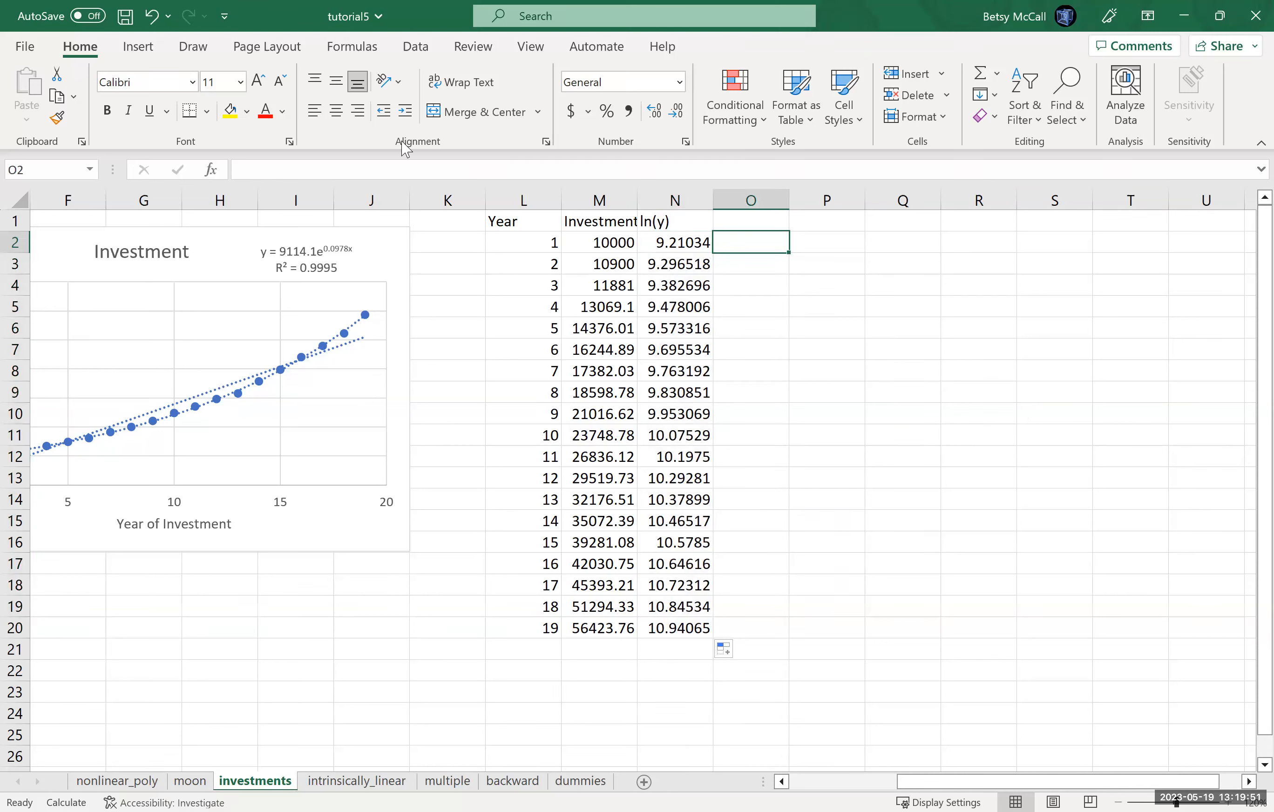
left_click(151, 50)
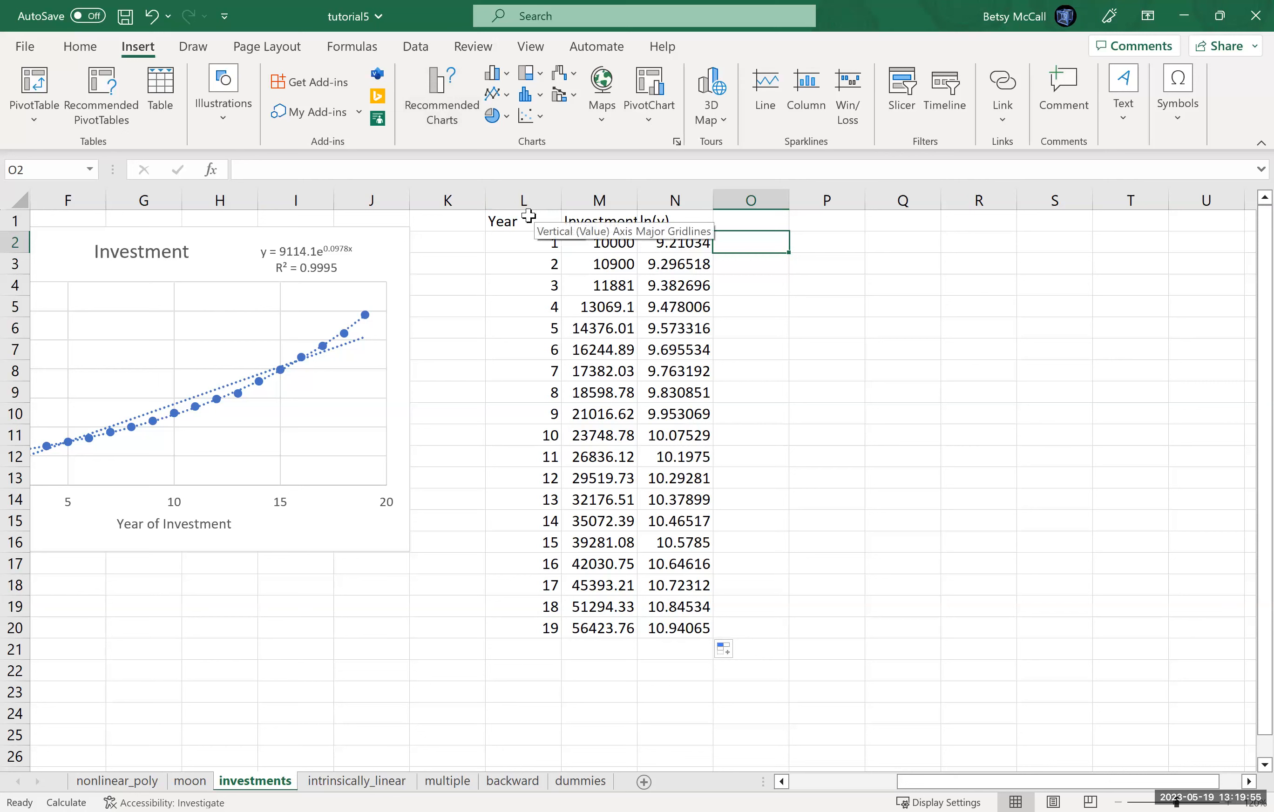
left_click_drag(532, 220, 540, 628)
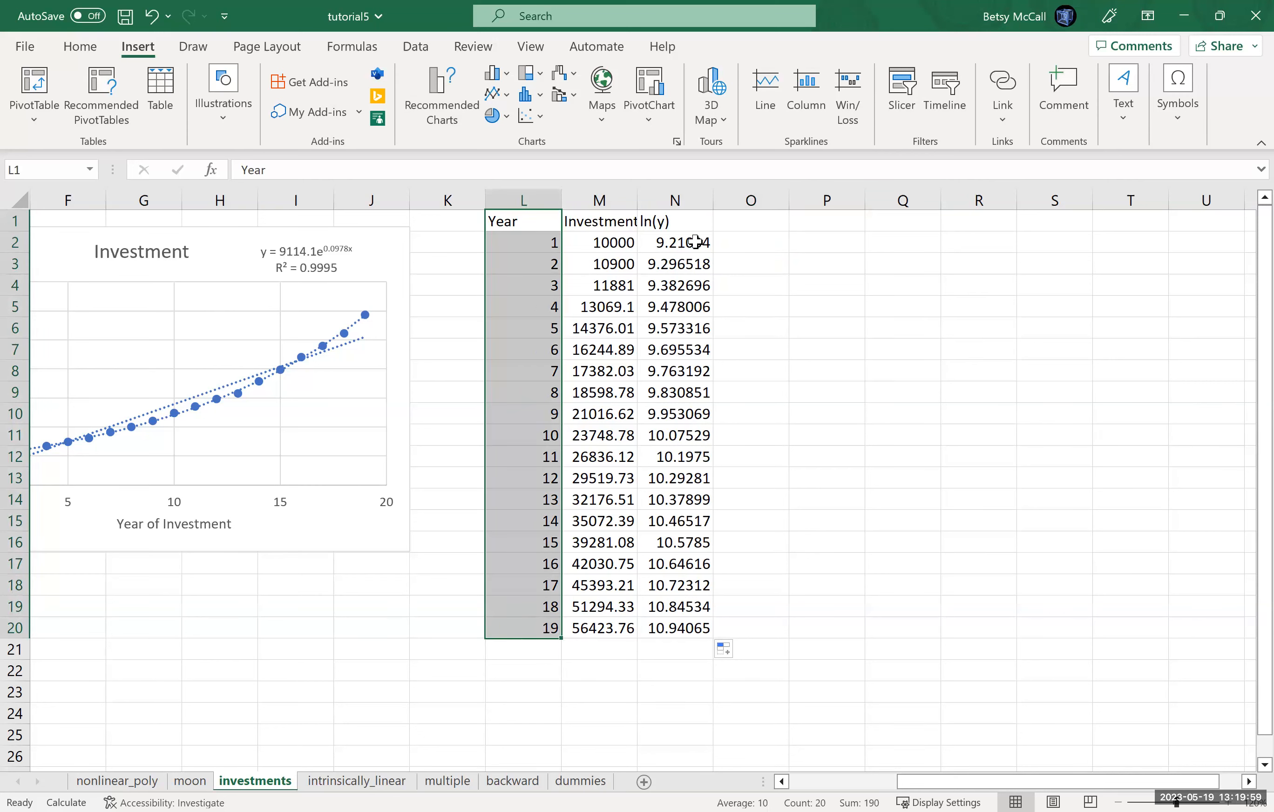
key("ctrl")
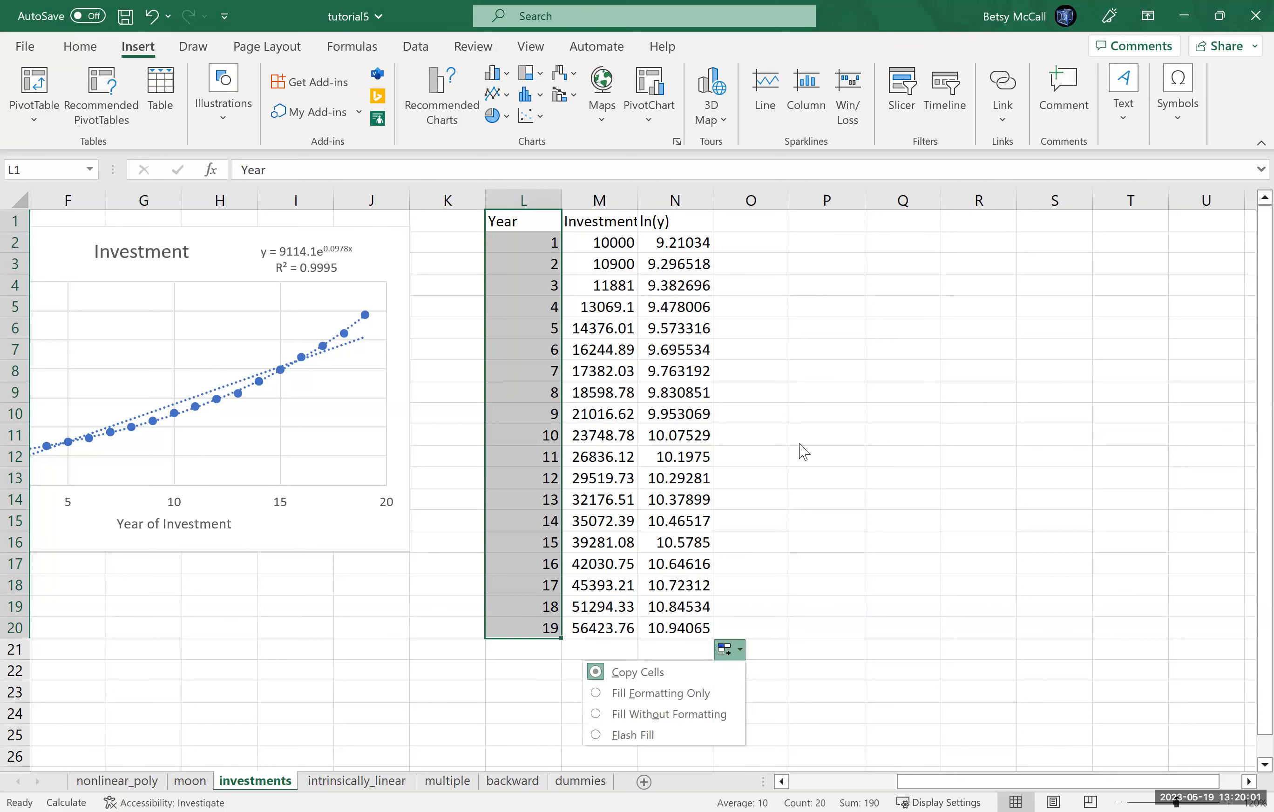
key("Escape")
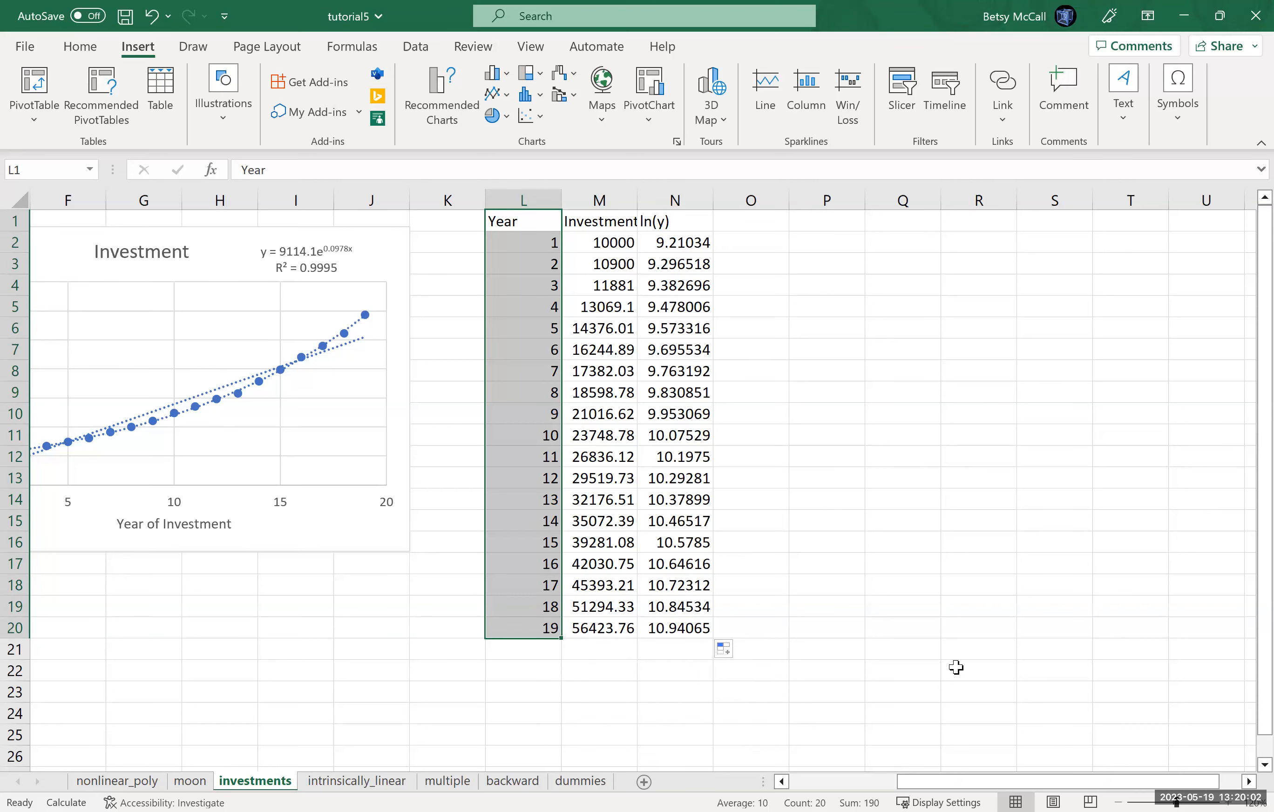
left_click(782, 782)
left_click(783, 781)
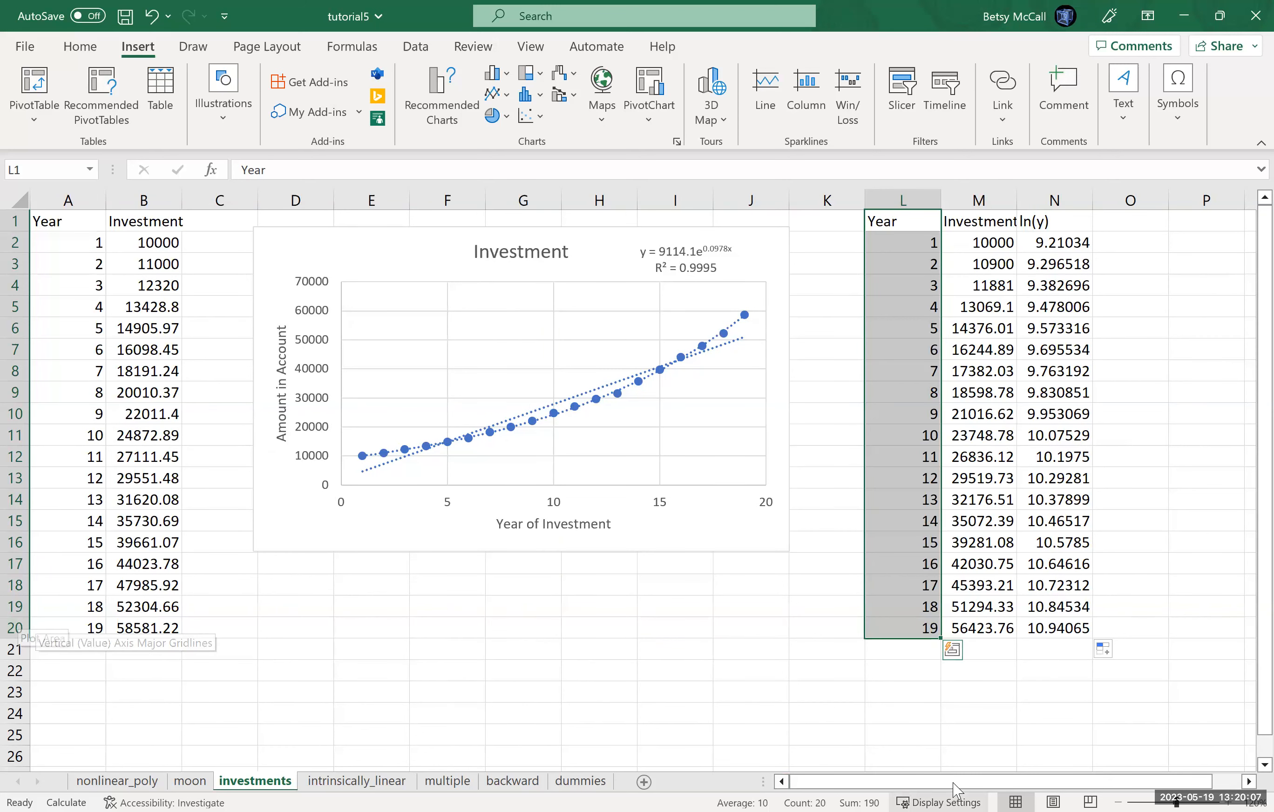
scroll(847, 491, "right", 1)
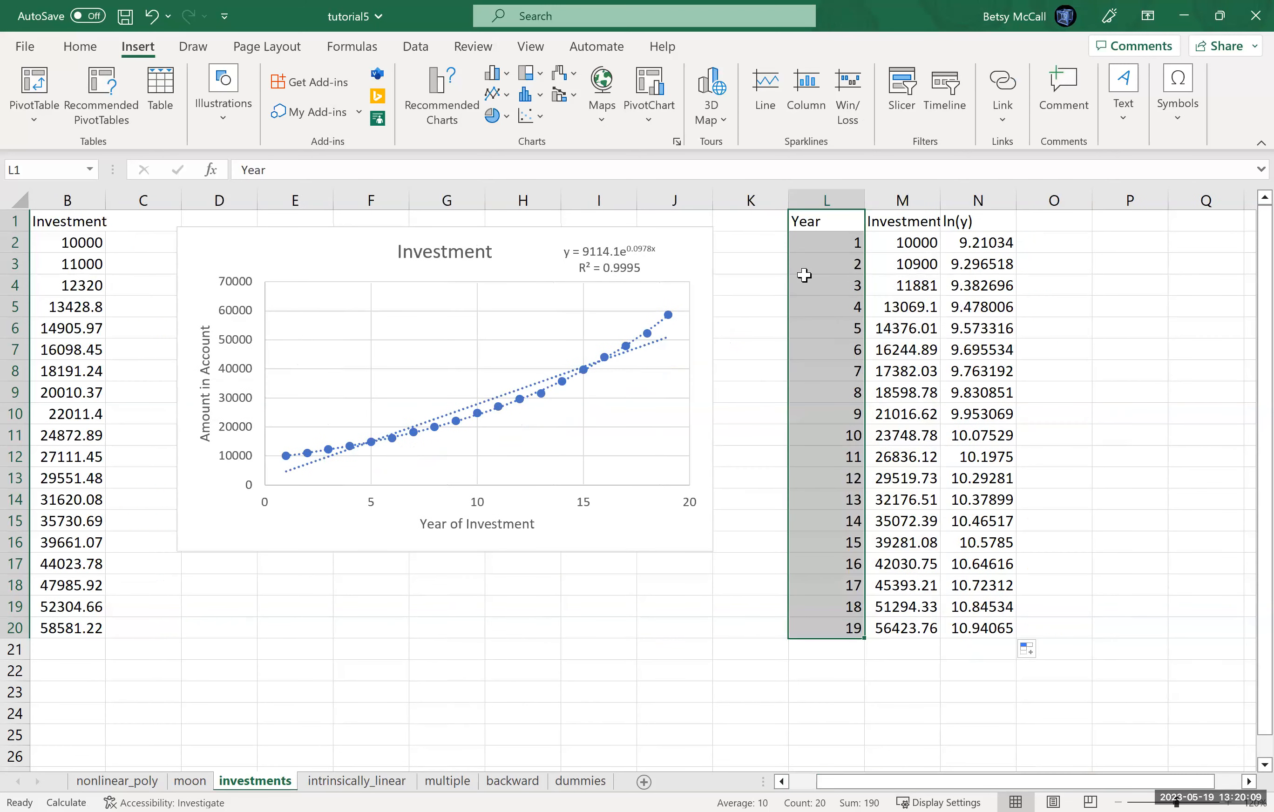
left_click(1247, 782)
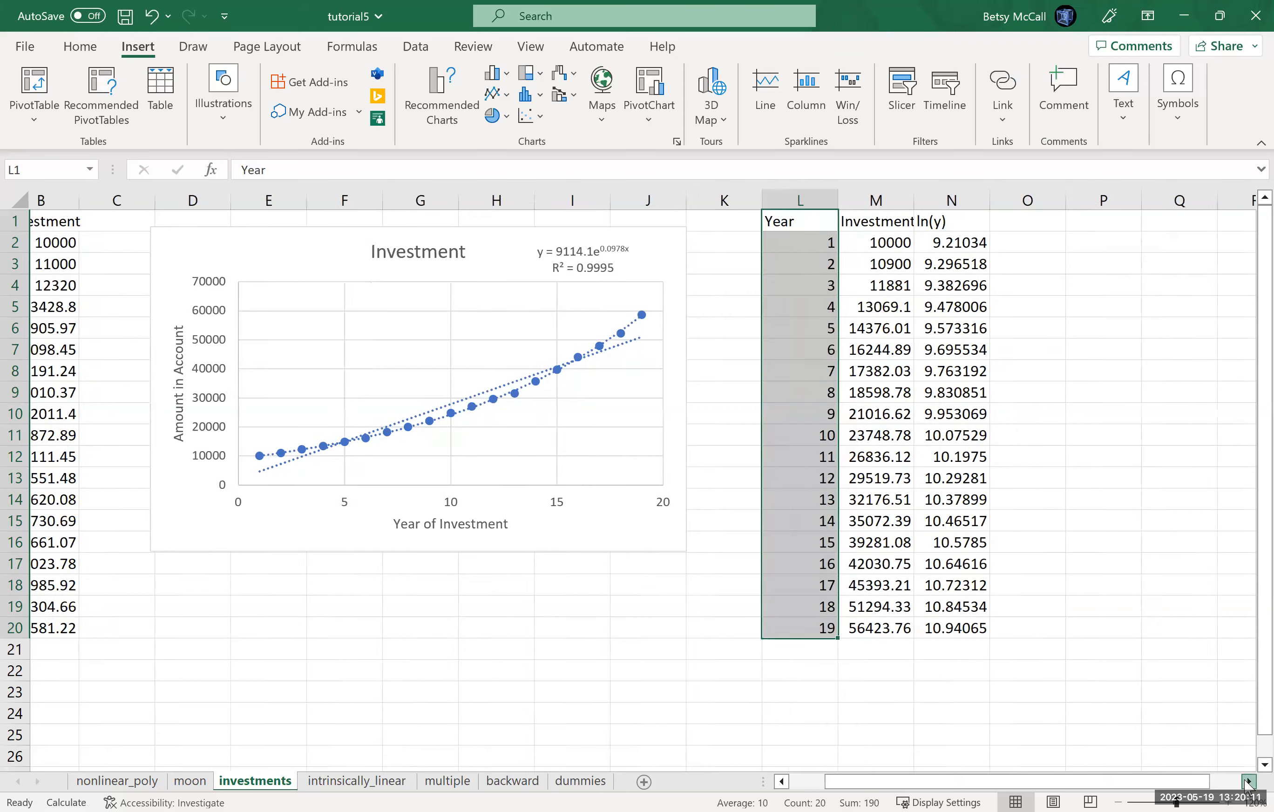
left_click(1247, 782)
scroll(529, 219, "right", 2)
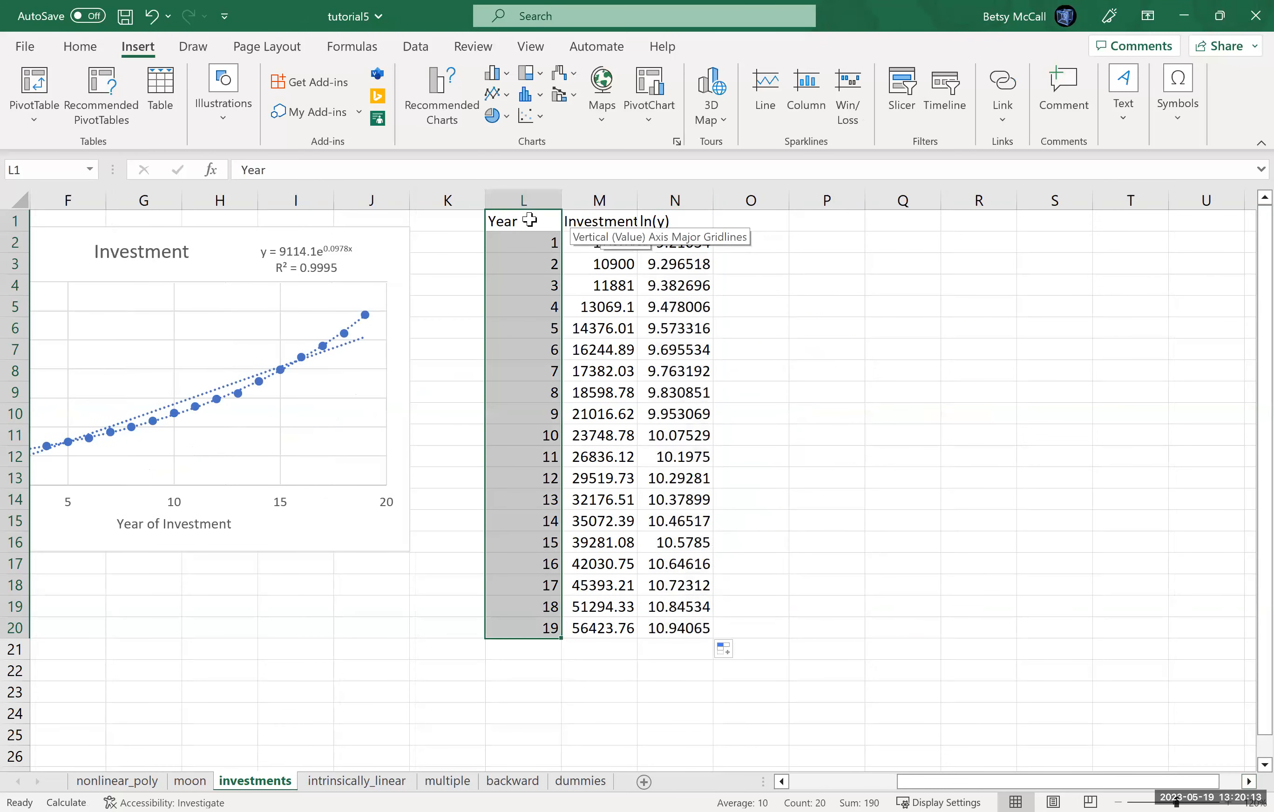
left_click_drag(659, 220, 684, 620)
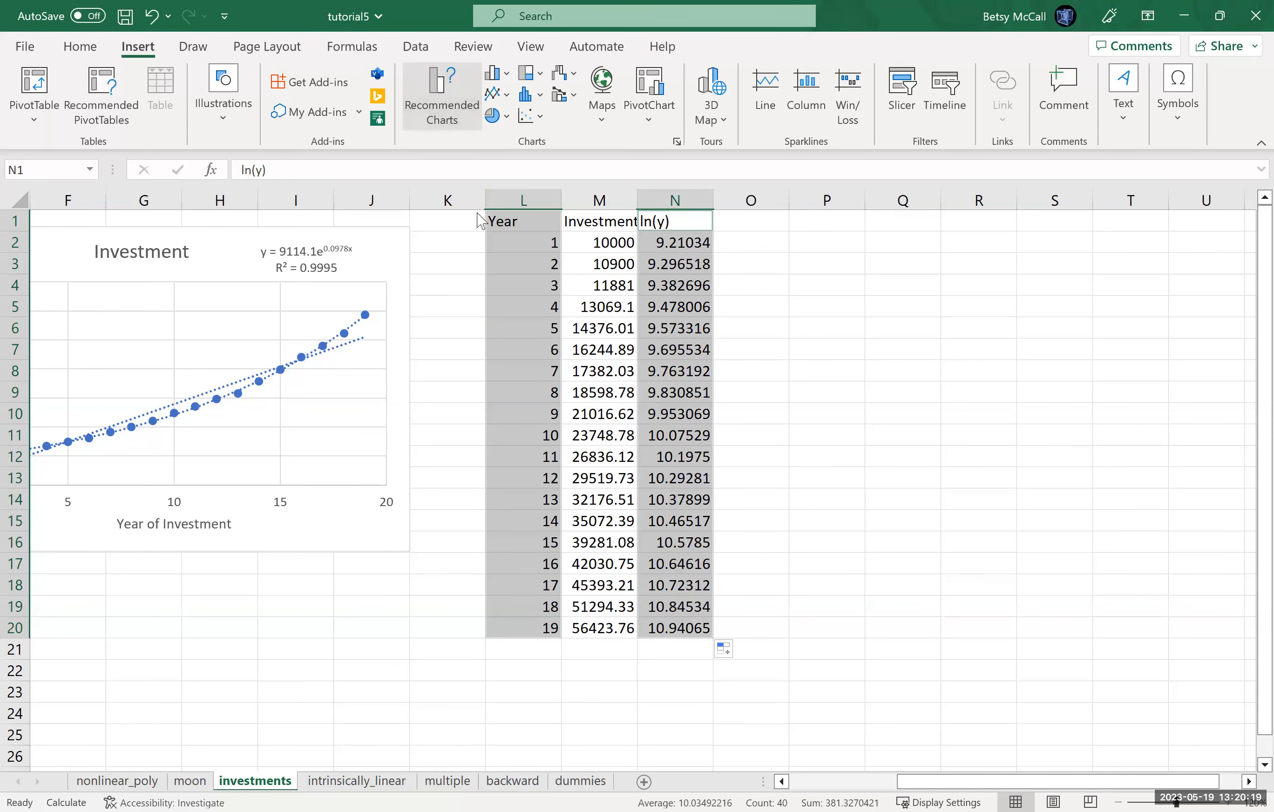
left_click(436, 86)
left_click(812, 664)
left_click(1012, 126)
left_click(509, 209)
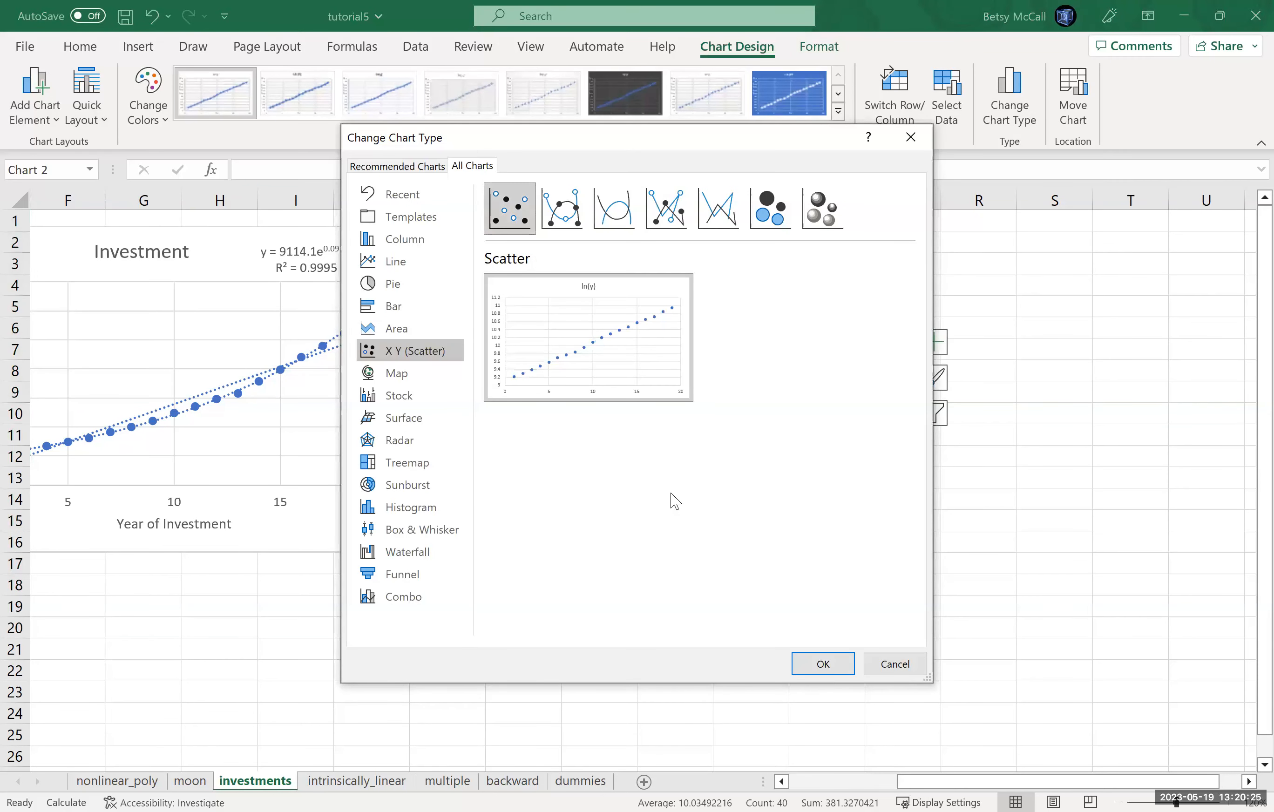
left_click(845, 662)
left_click_drag(461, 360, 798, 284)
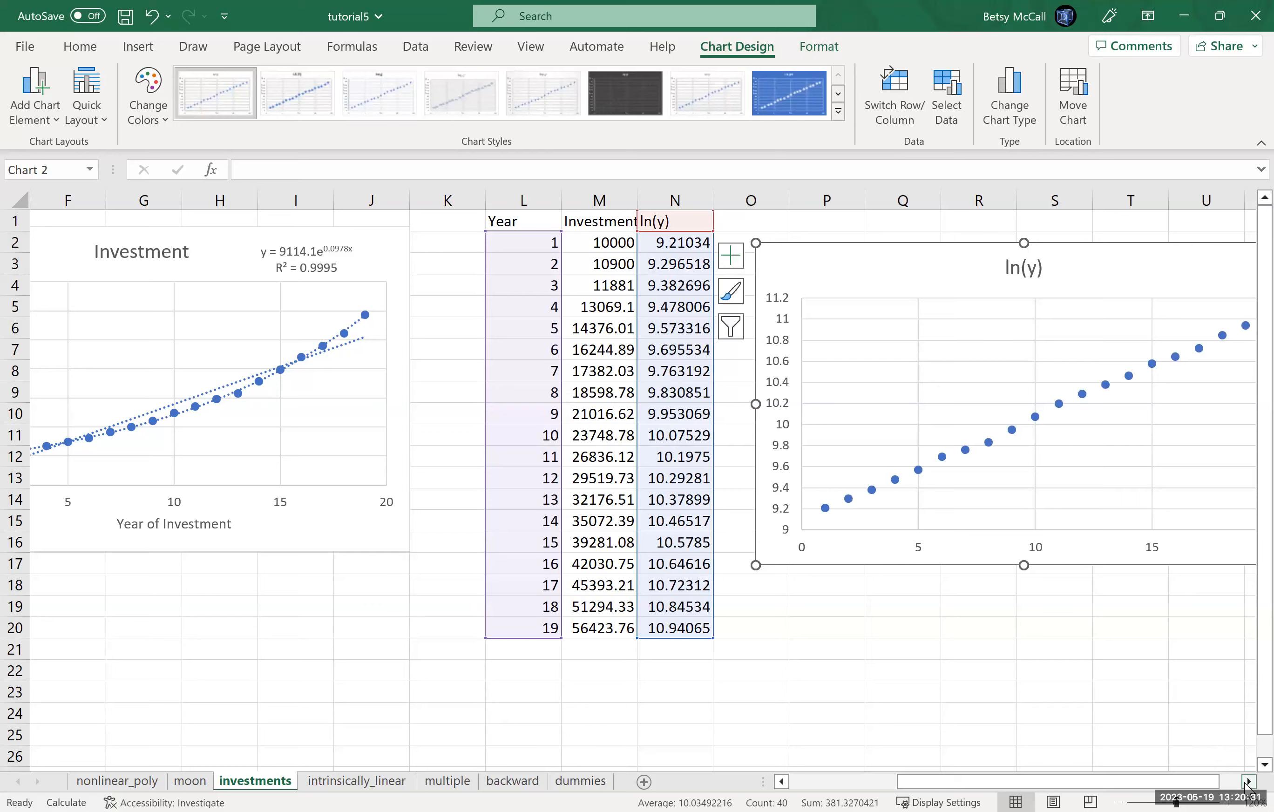
Step: Add a linear trendline to the ln(y) chart, displaying its equation and R-squared value
left_click(1248, 781)
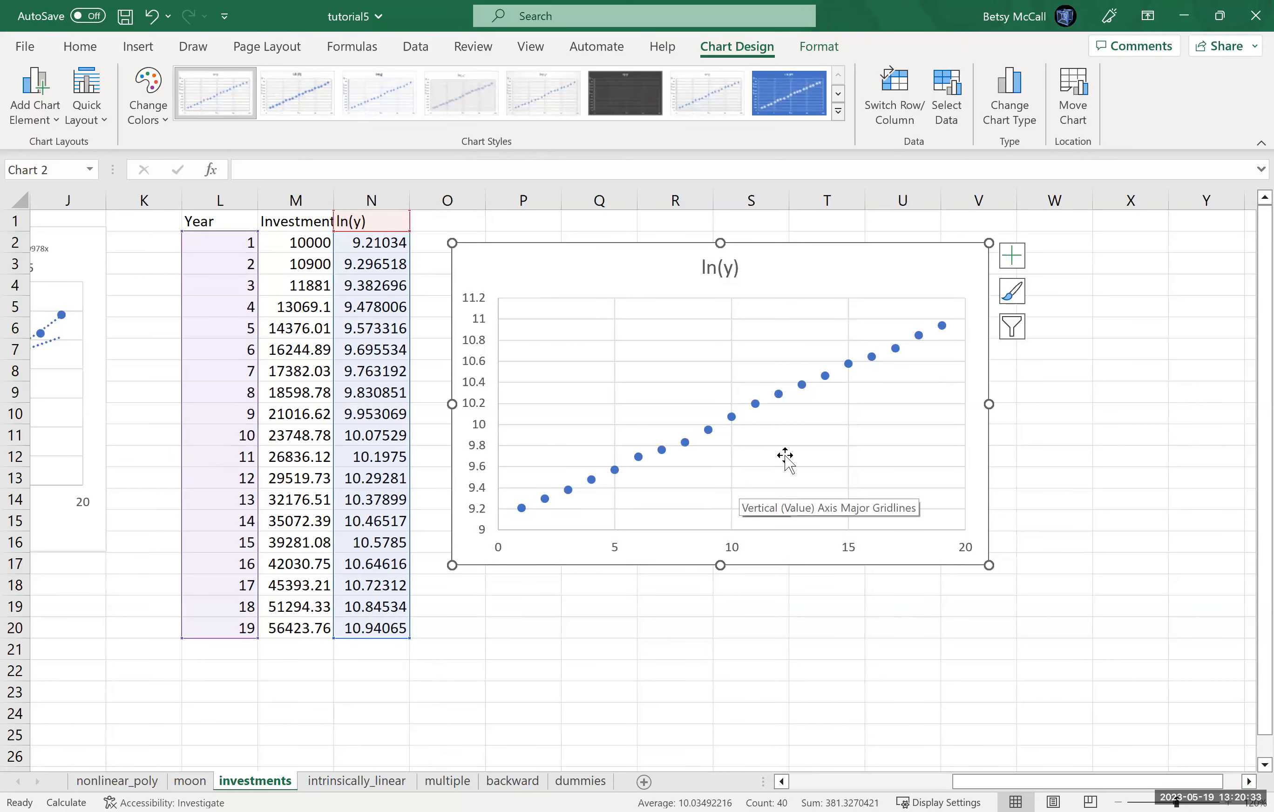
left_click(1011, 255)
left_click(1093, 420)
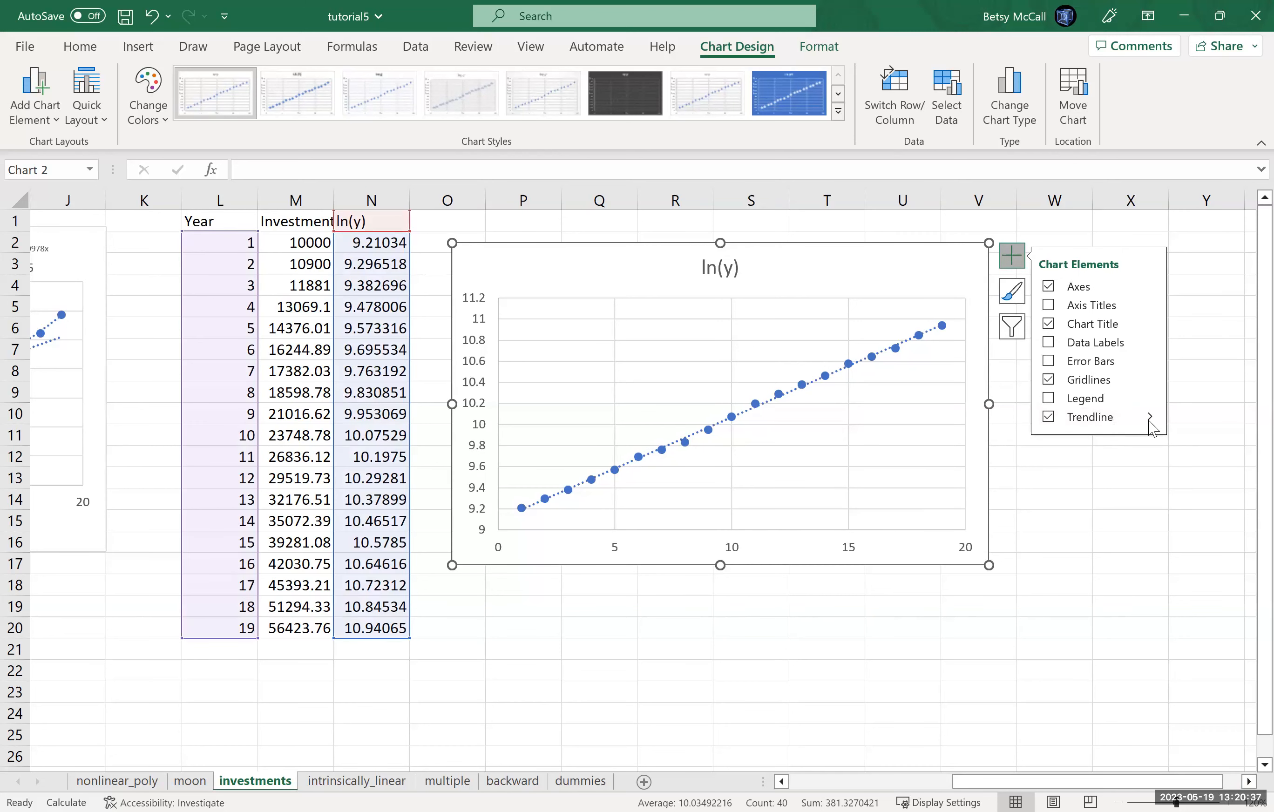
left_click(1148, 420)
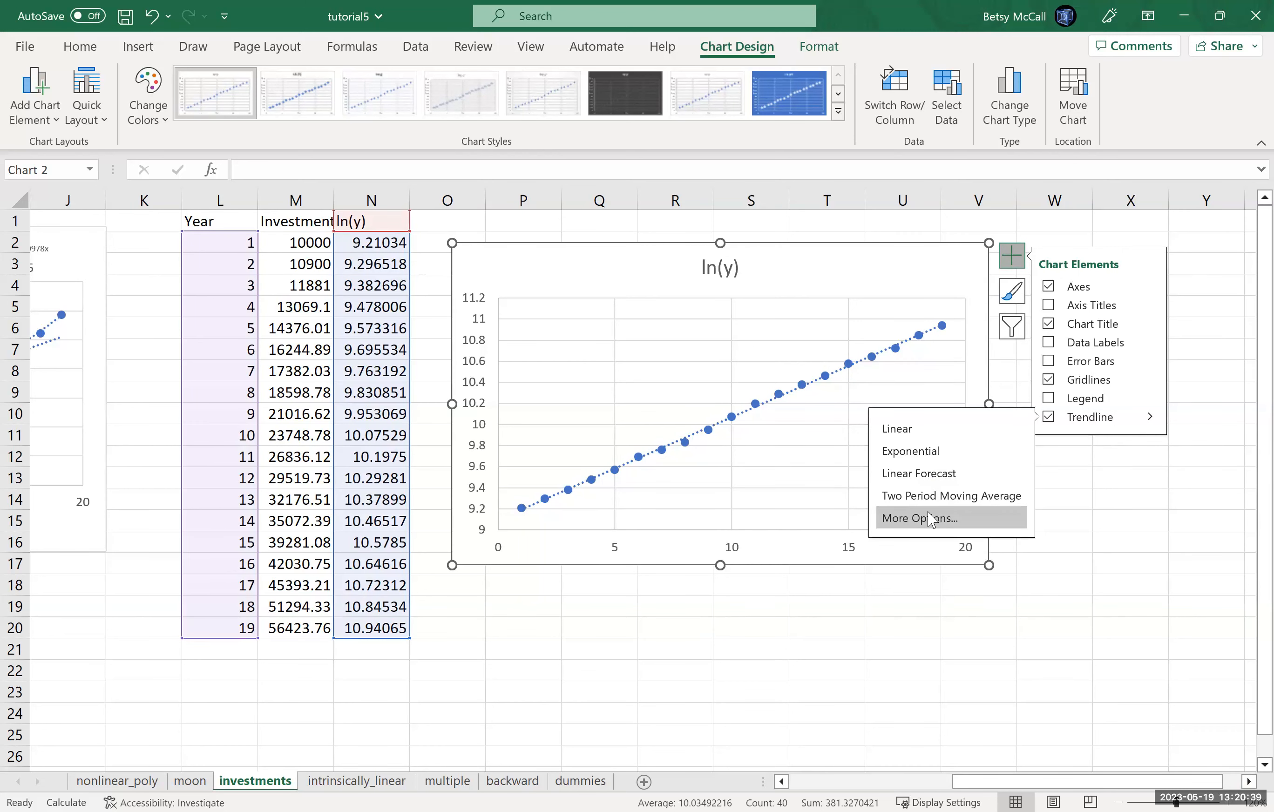
left_click(1000, 511)
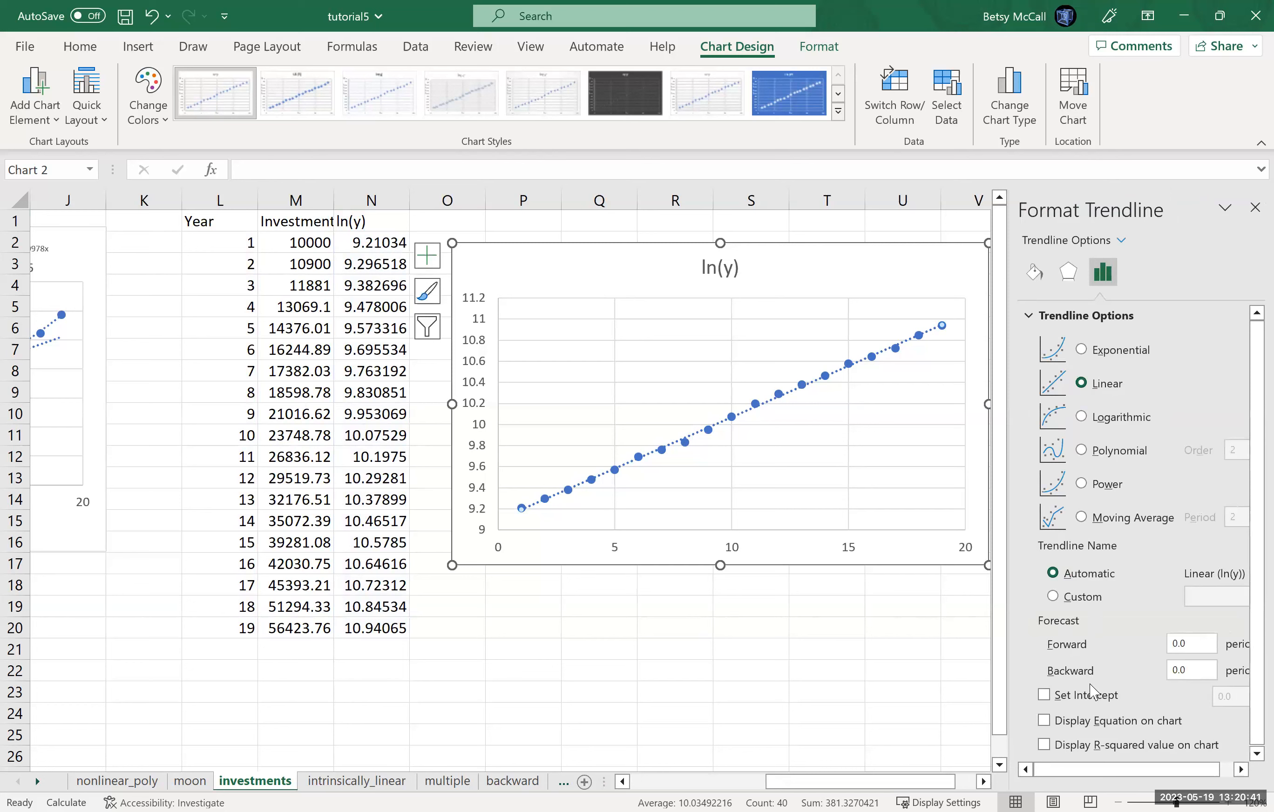
left_click(1043, 719)
left_click(1044, 744)
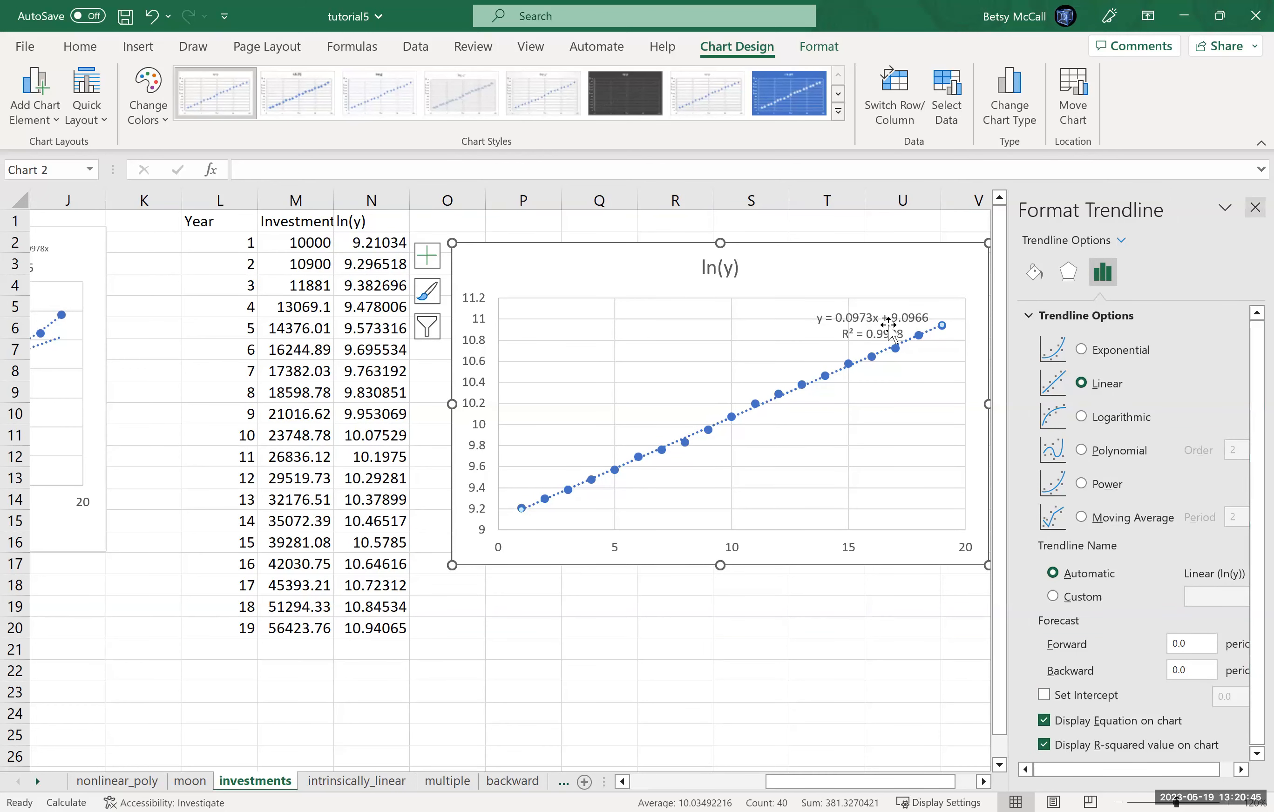
Step: Close the trendline formatting options and move the equation label above the plot area, beside the ln(y) chart title
left_click(1248, 215)
left_click(890, 309)
left_click_drag(887, 274, 884, 257)
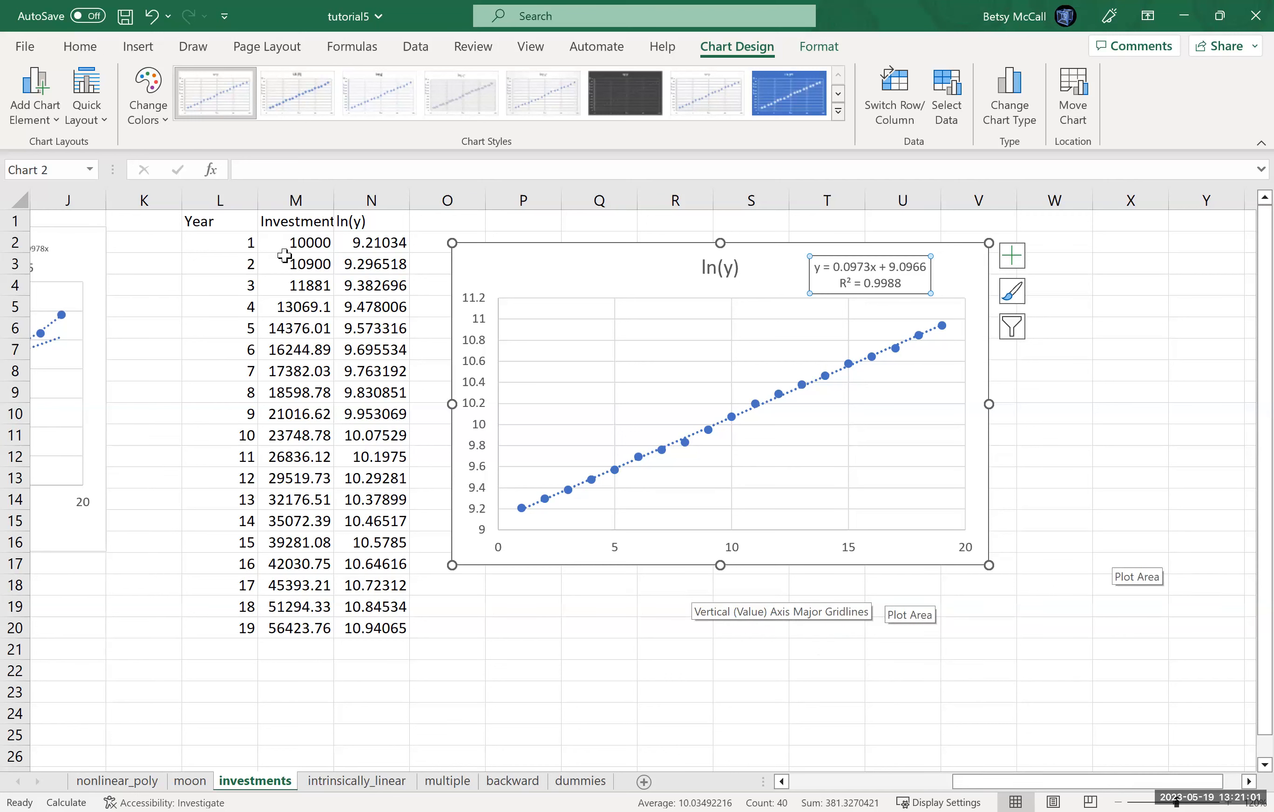
Step: Enter the labels slope, intercept and correlation in cells M22 to M24, below the data
left_click(286, 675)
type("slope")
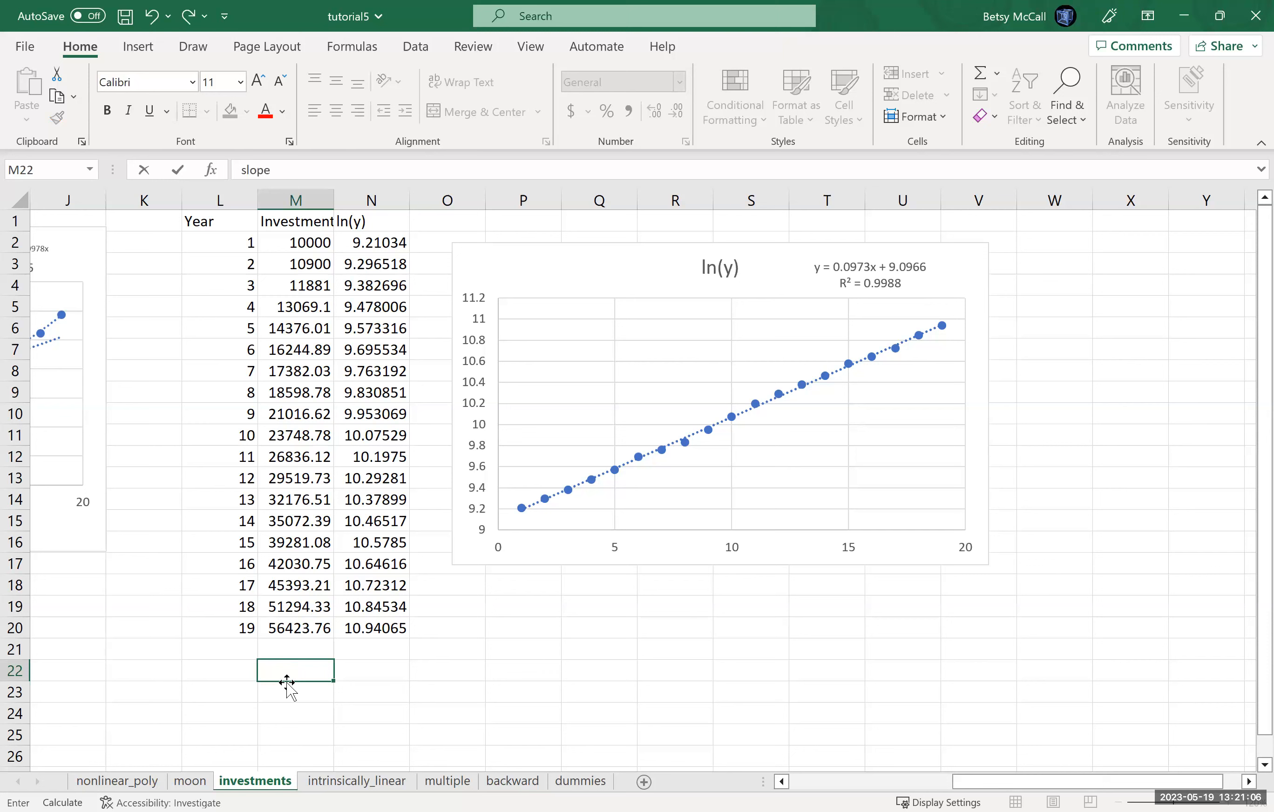
key("Return")
type("intercept")
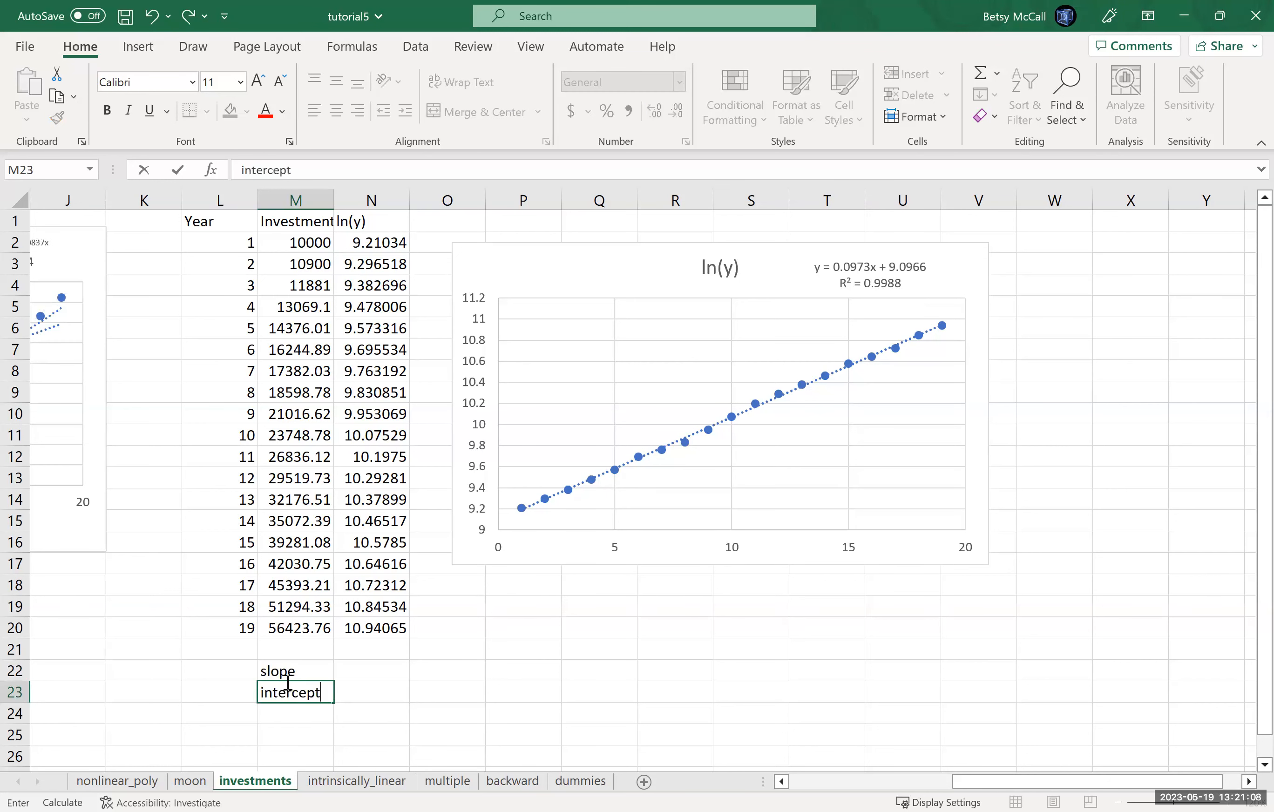
key("Return")
type("c")
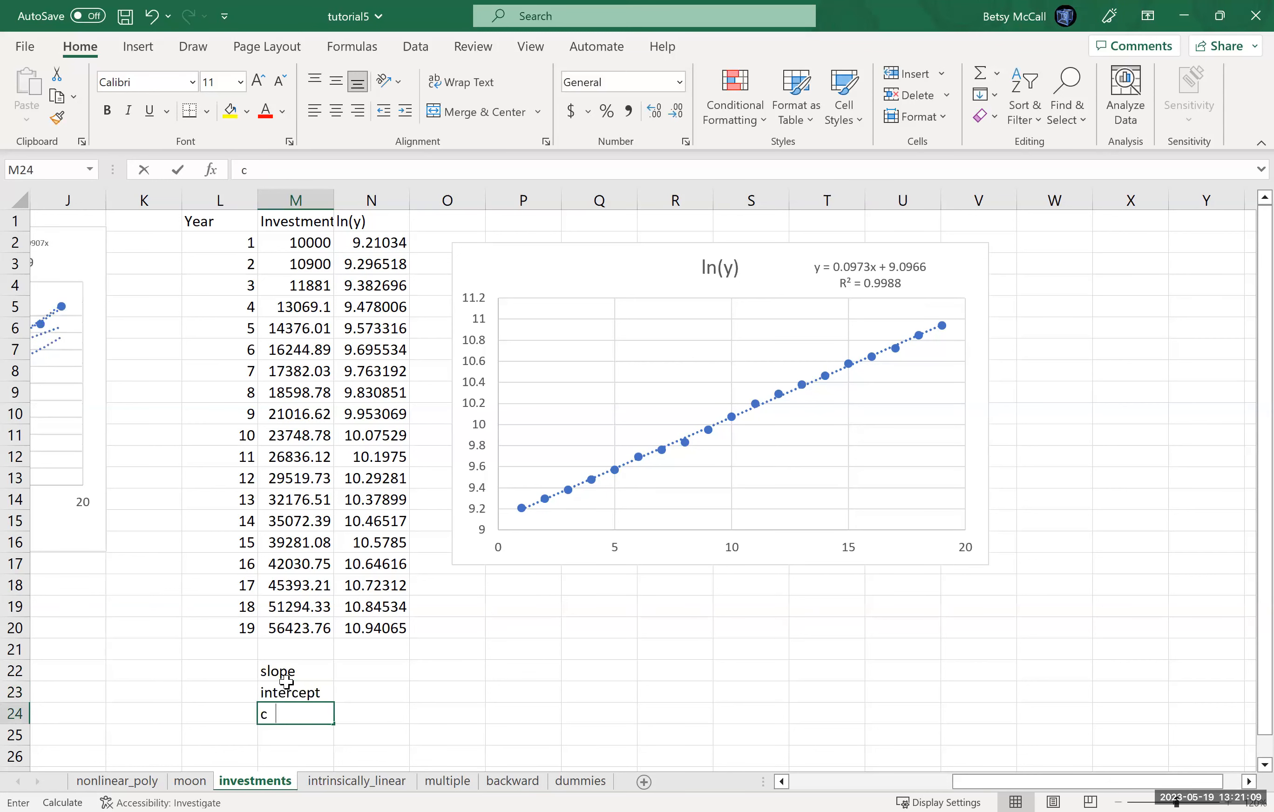
type("orrelation")
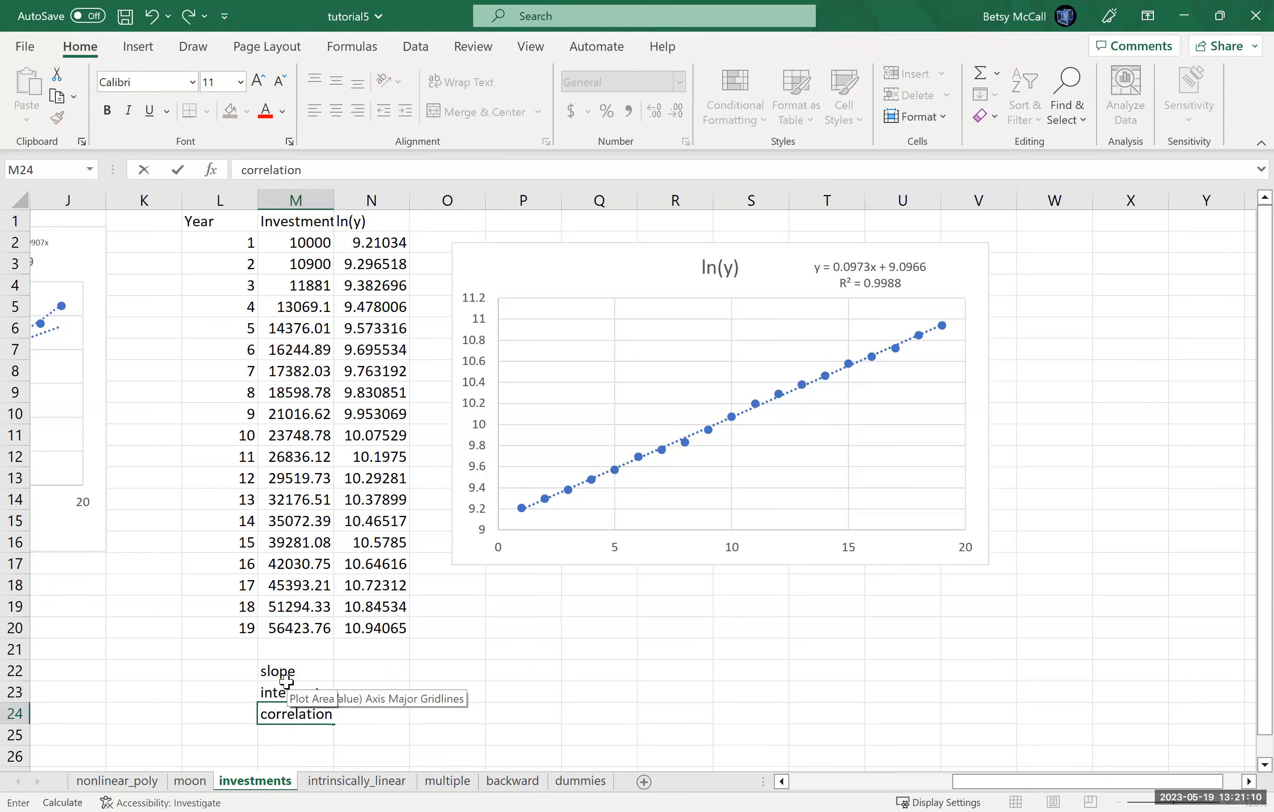
Step: Compute the slope in N22 with SLOPE, using N1:N20 as the known y values and L1:L20 as the known x values
left_click(386, 672)
type("=")
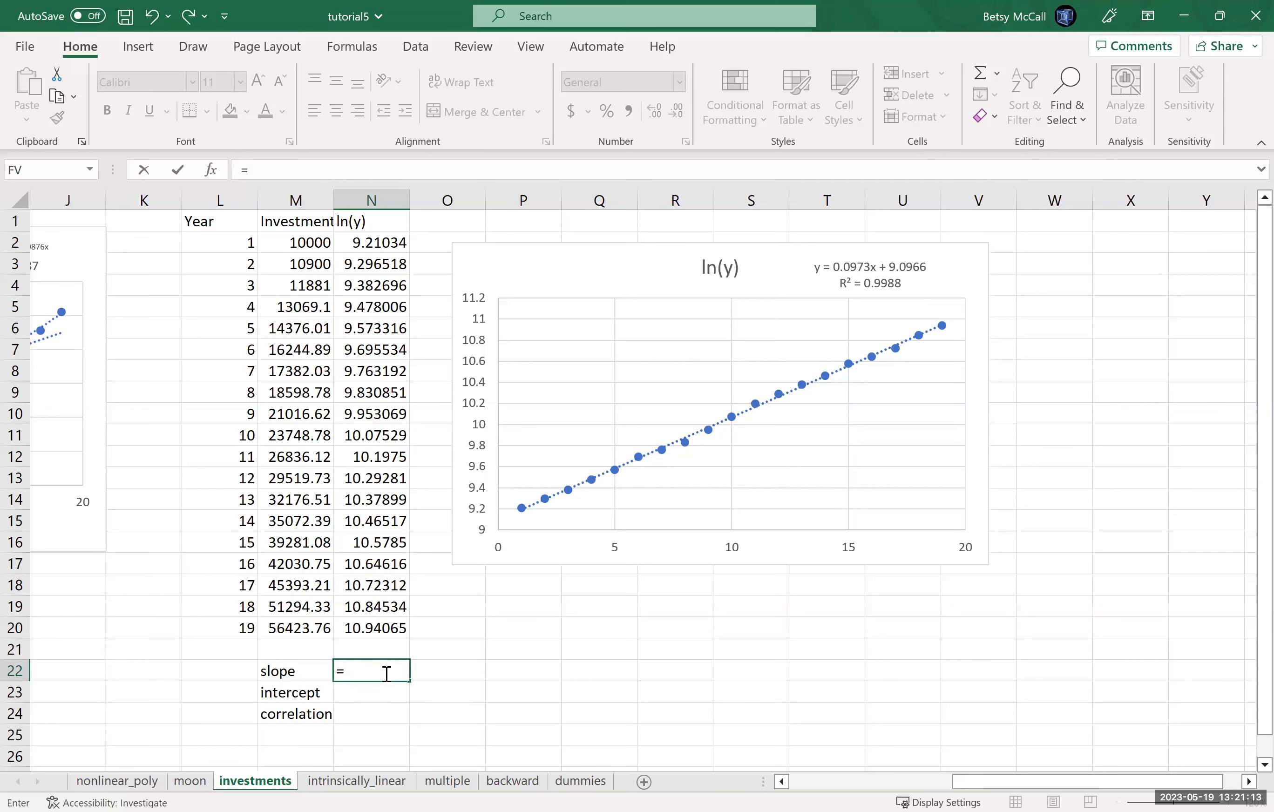
type("SLOPE(")
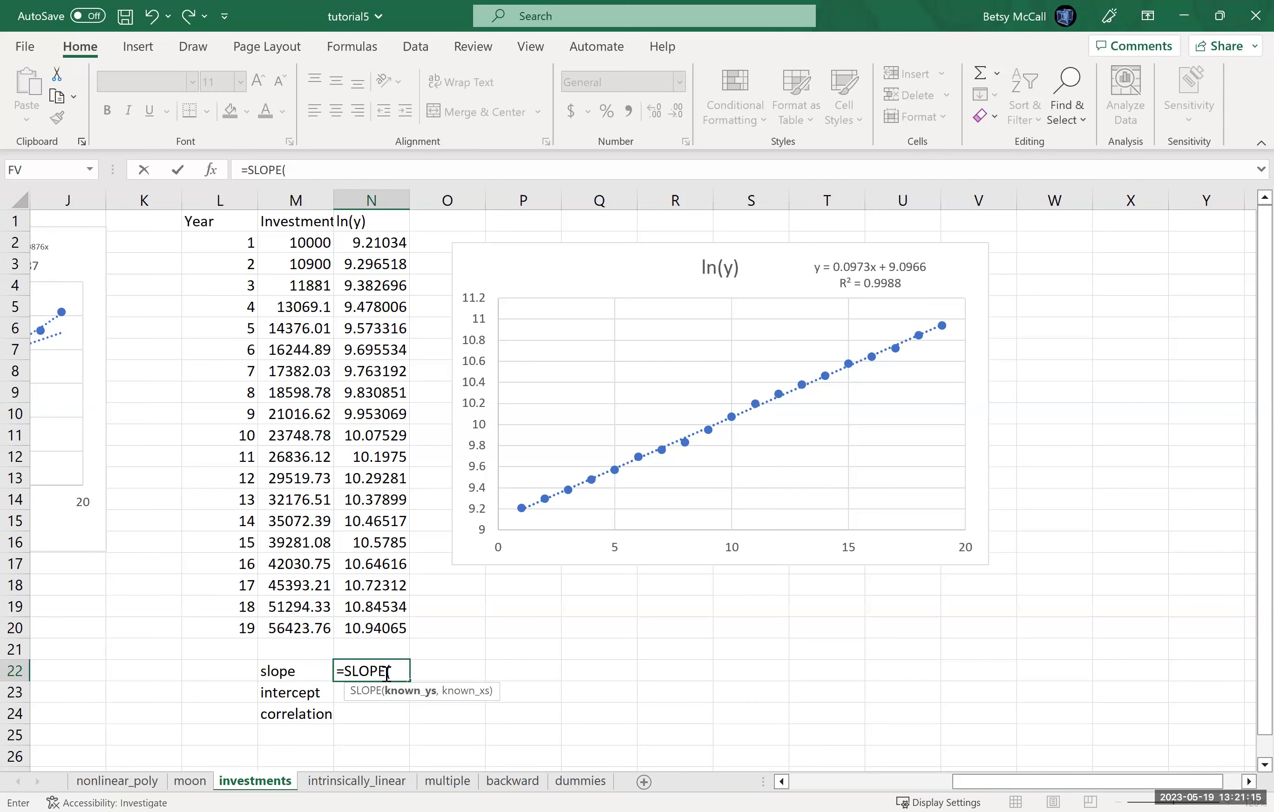
left_click(371, 221)
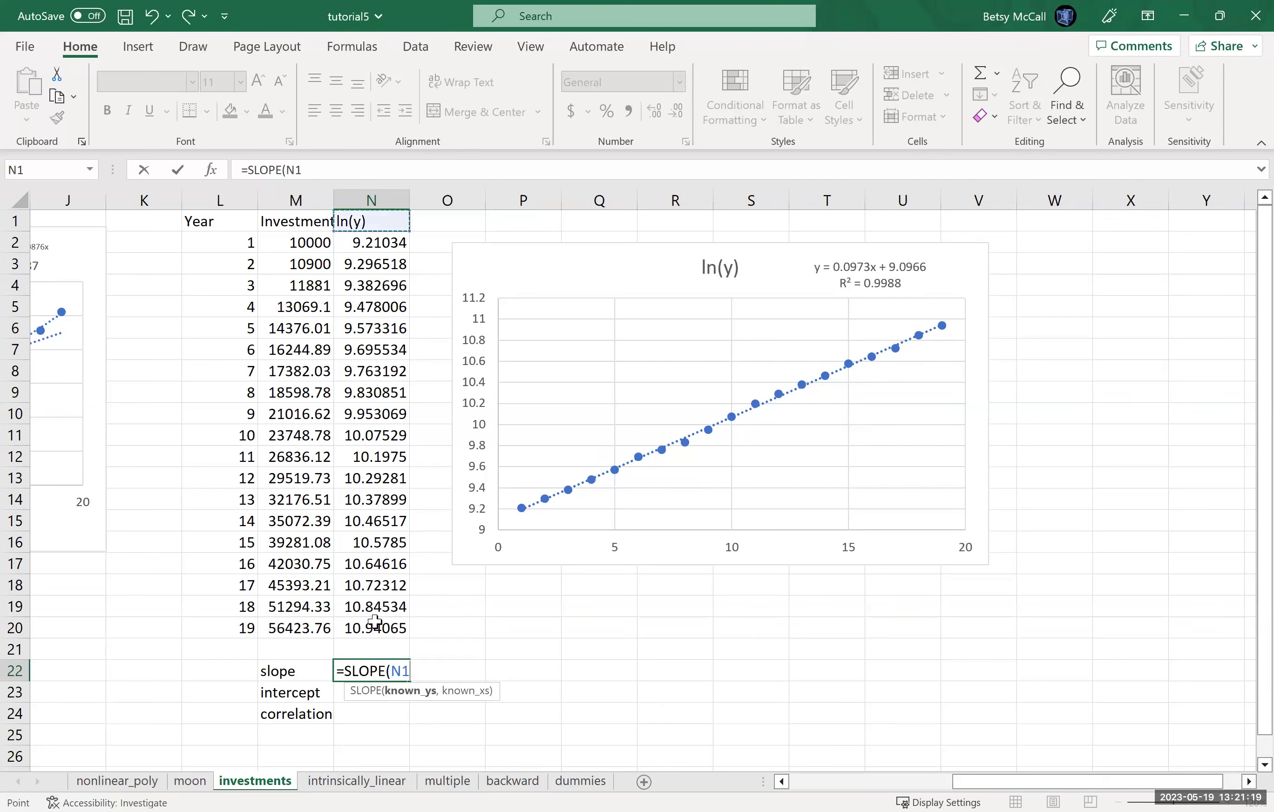
left_click_drag(373, 600, 373, 628)
type(",")
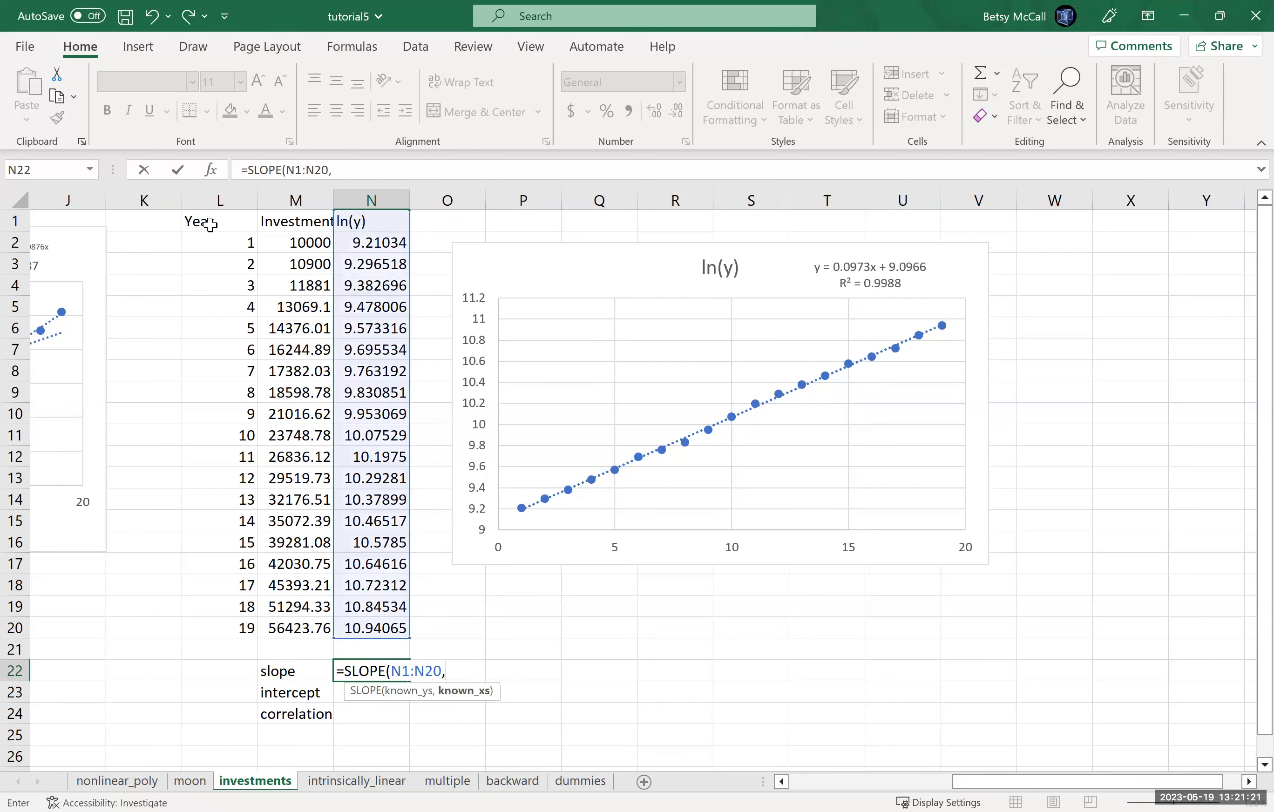
left_click(208, 225)
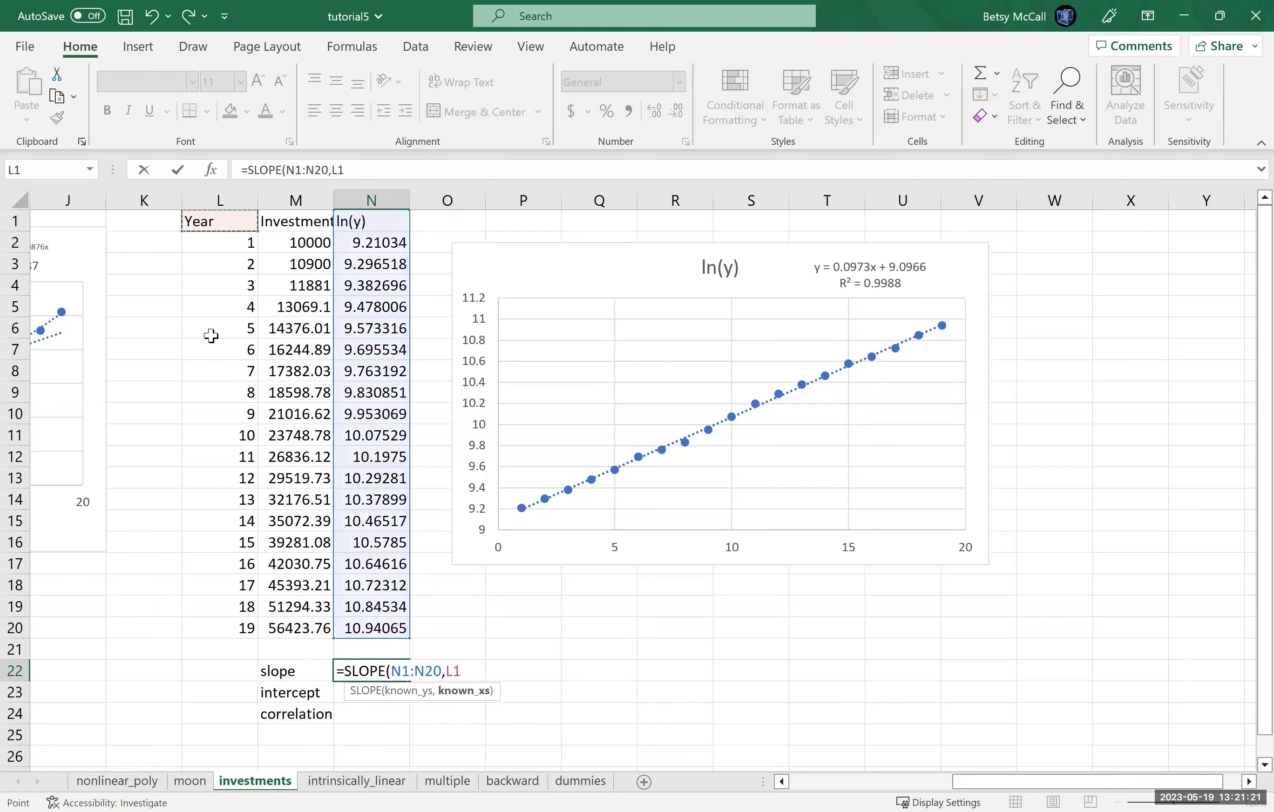
left_click(220, 620, "shift")
type(")")
key("Return")
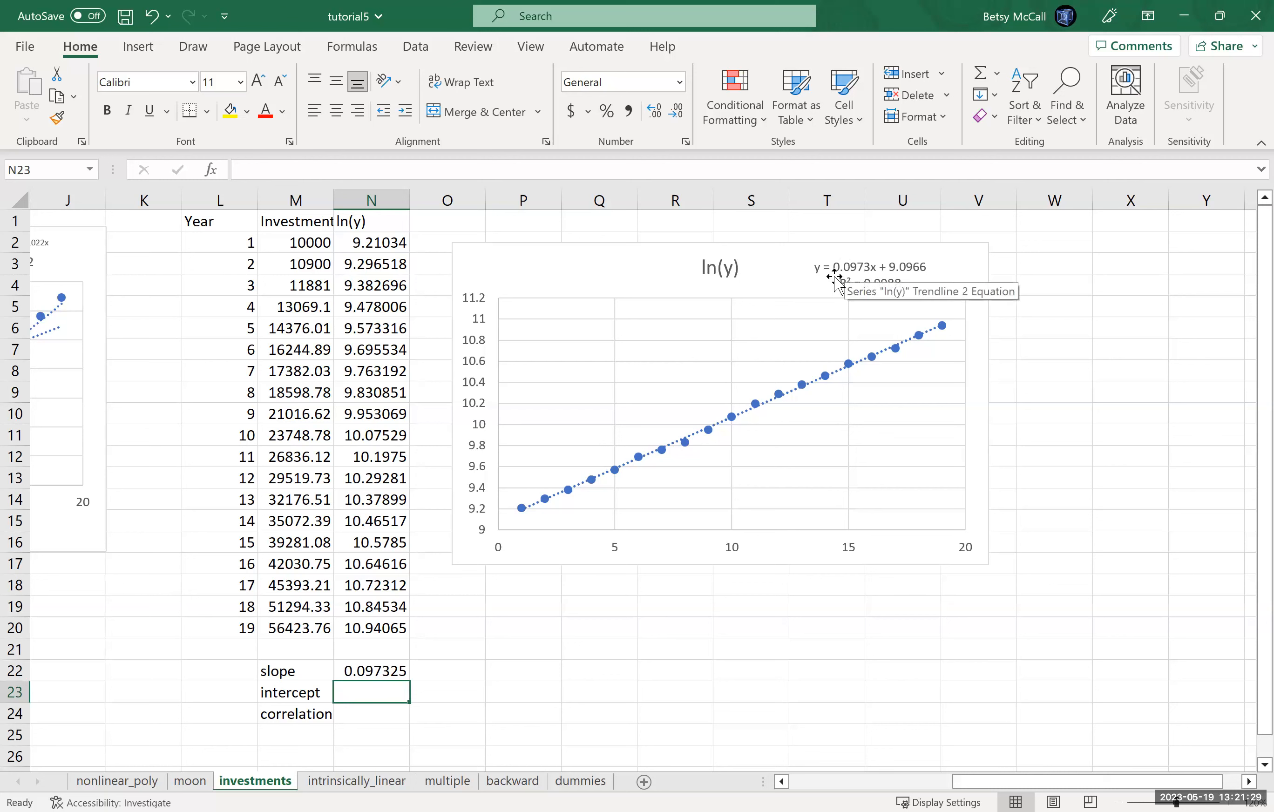
Step: Compute the intercept in N23 with INTERCEPT, using ln(y) range N1:N20 and Year range L1:L20
type("=")
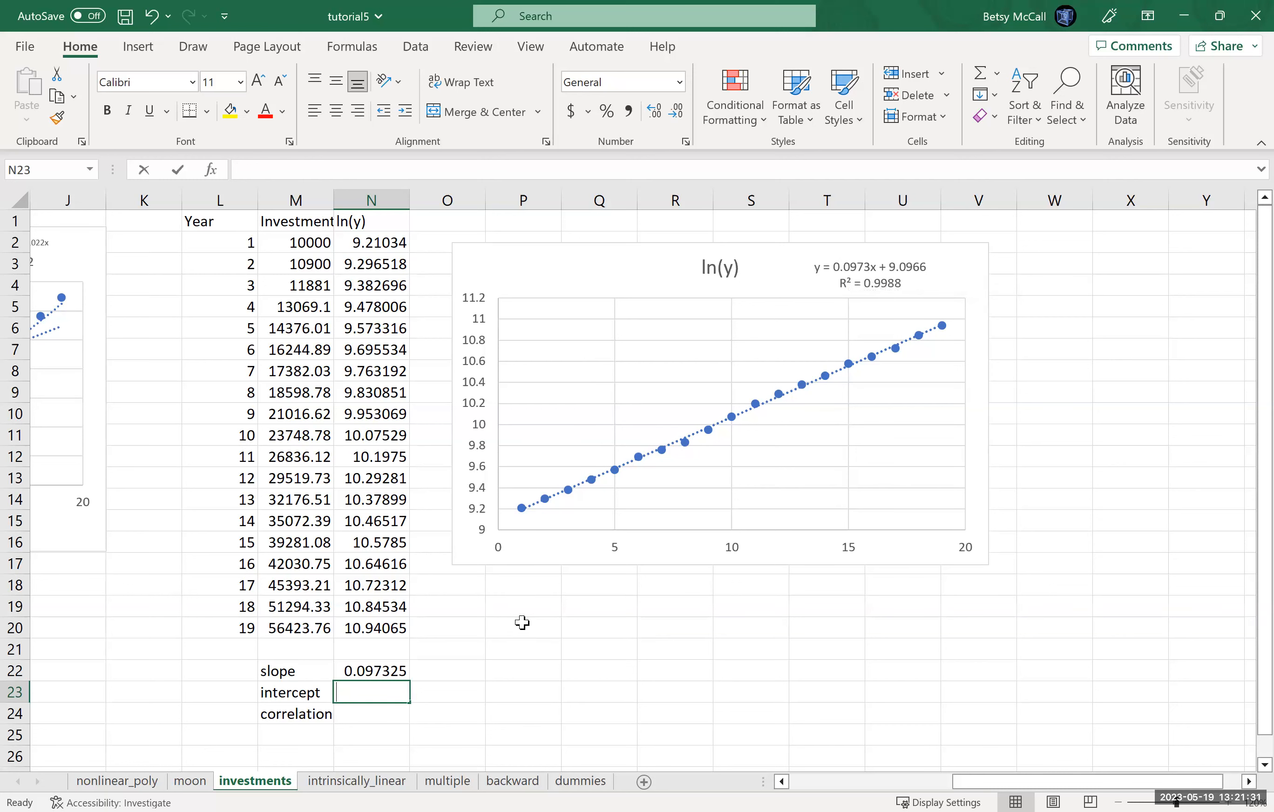
type("intercept(")
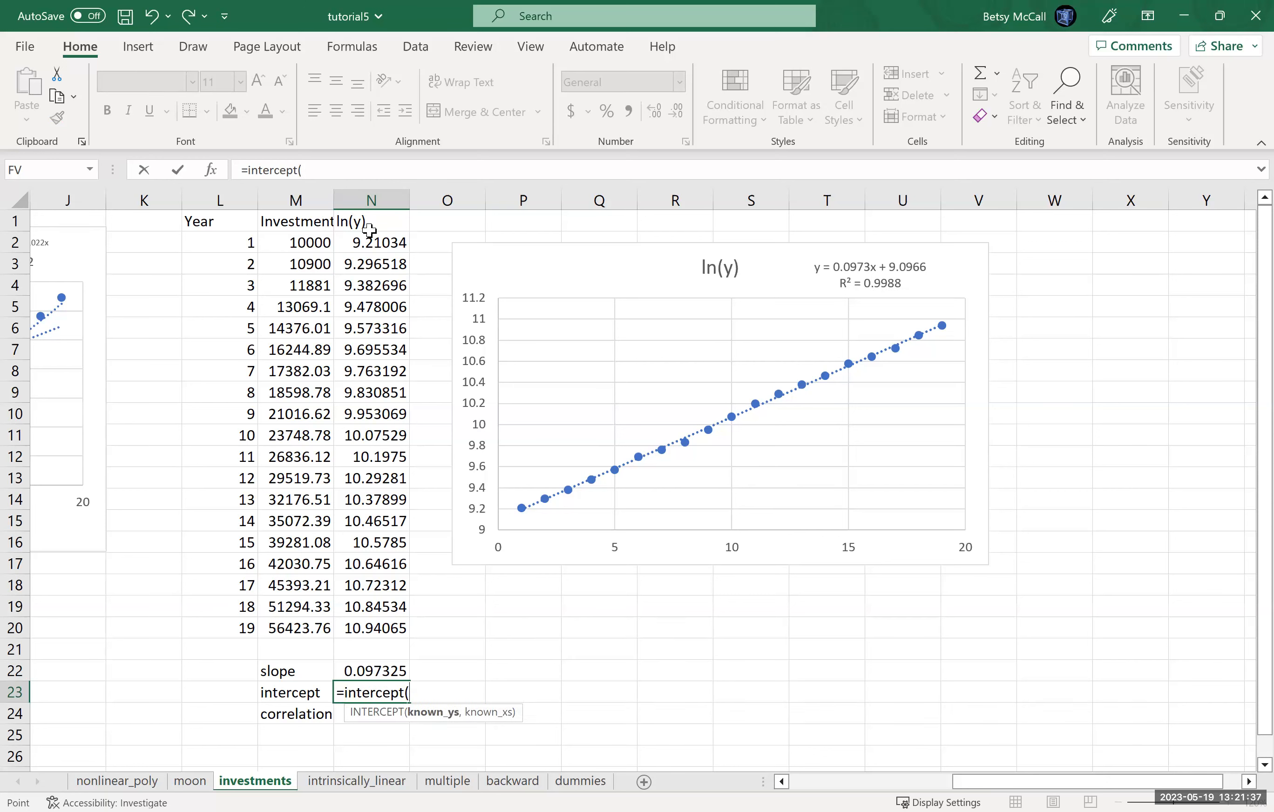
type("N1:N20,")
left_click(229, 227)
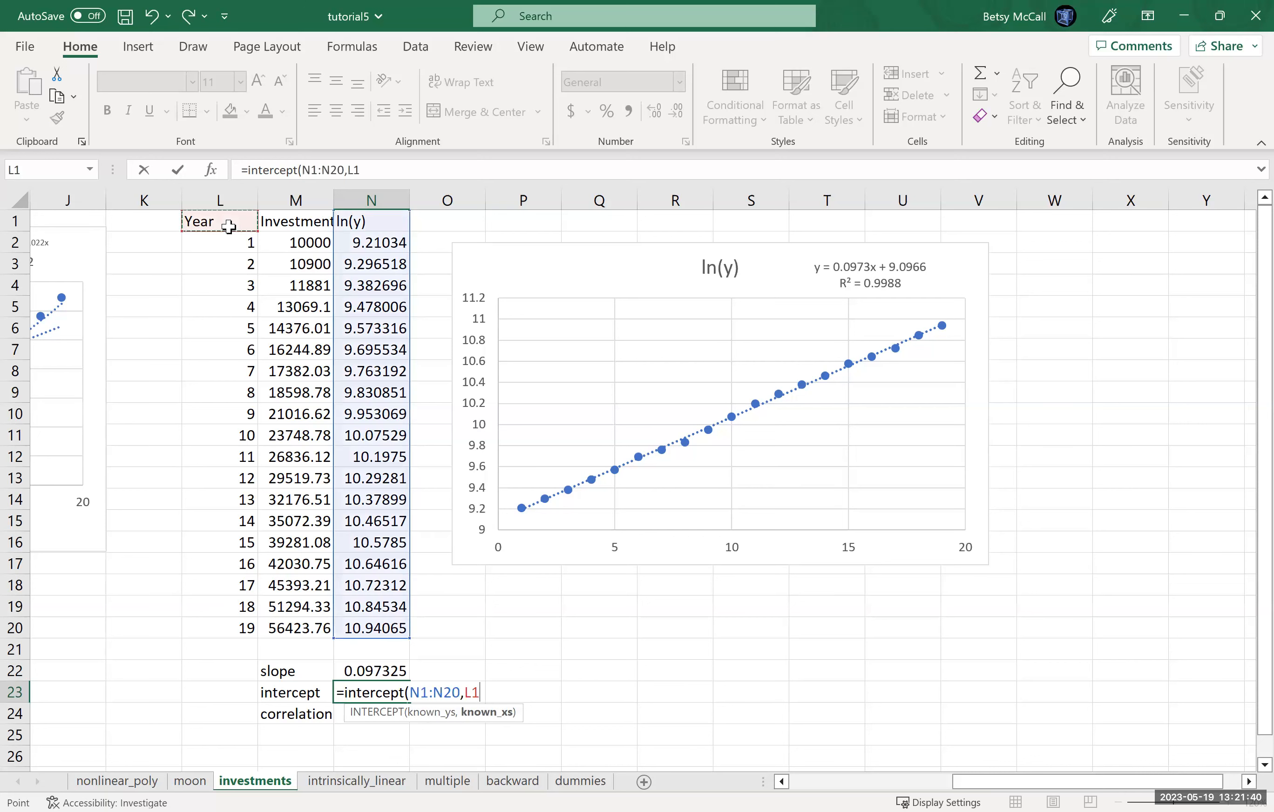
left_click(230, 626, "shift")
type(")")
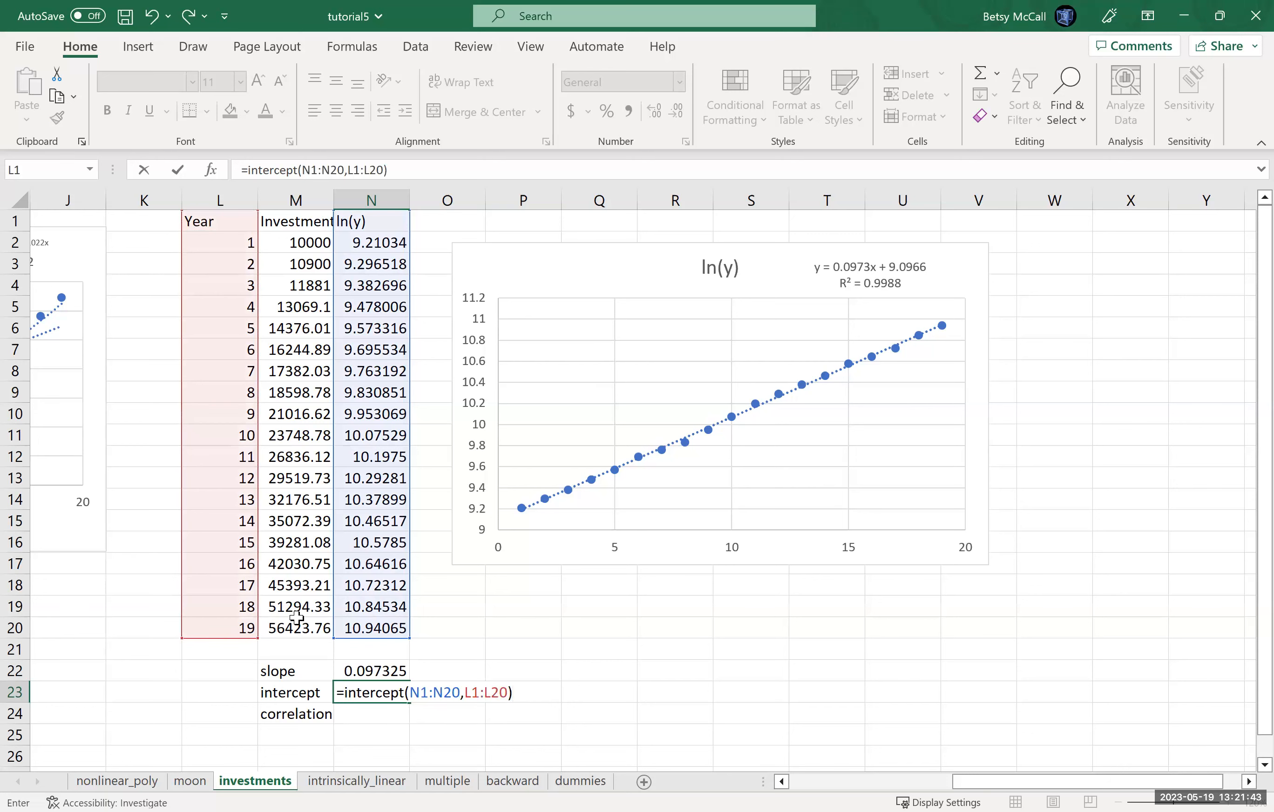
key("Return")
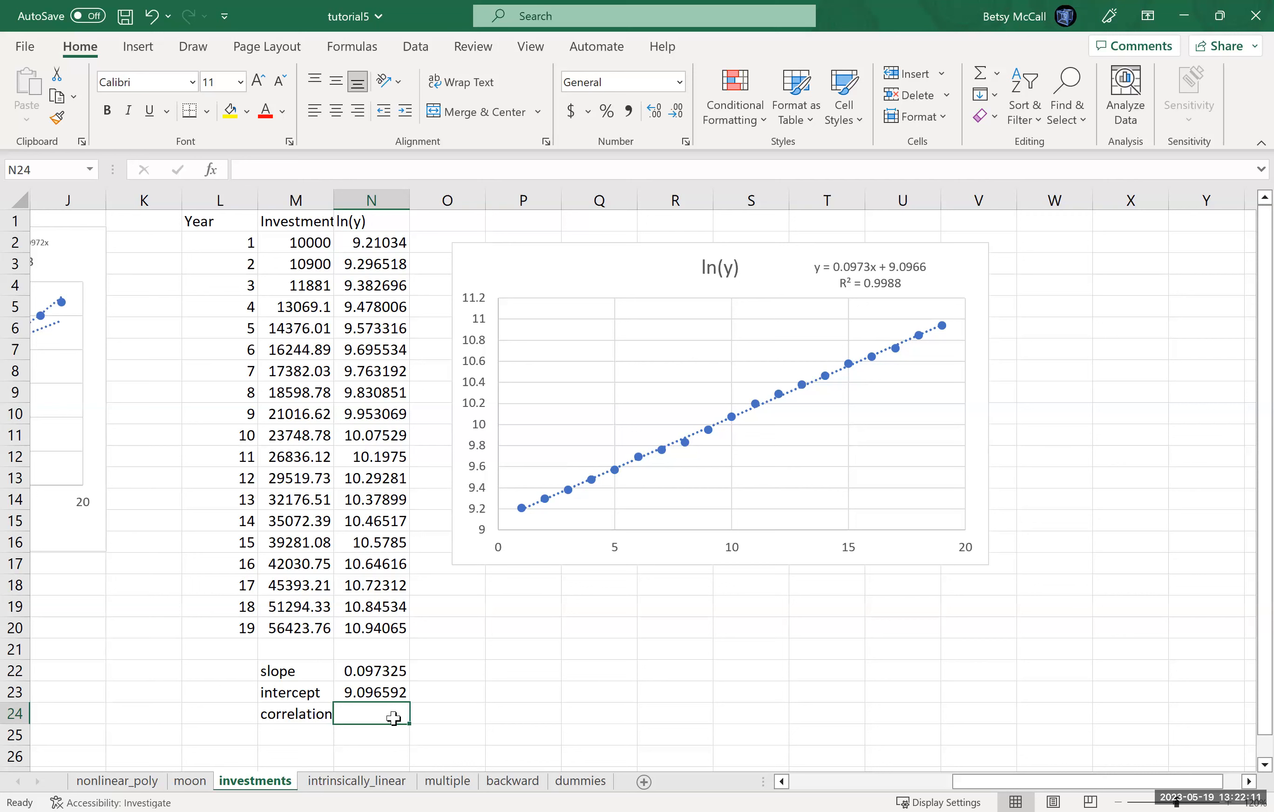
Step: Compute the correlation in N24 with CORREL over the ranges N1:N20 and L1:L20
type("=")
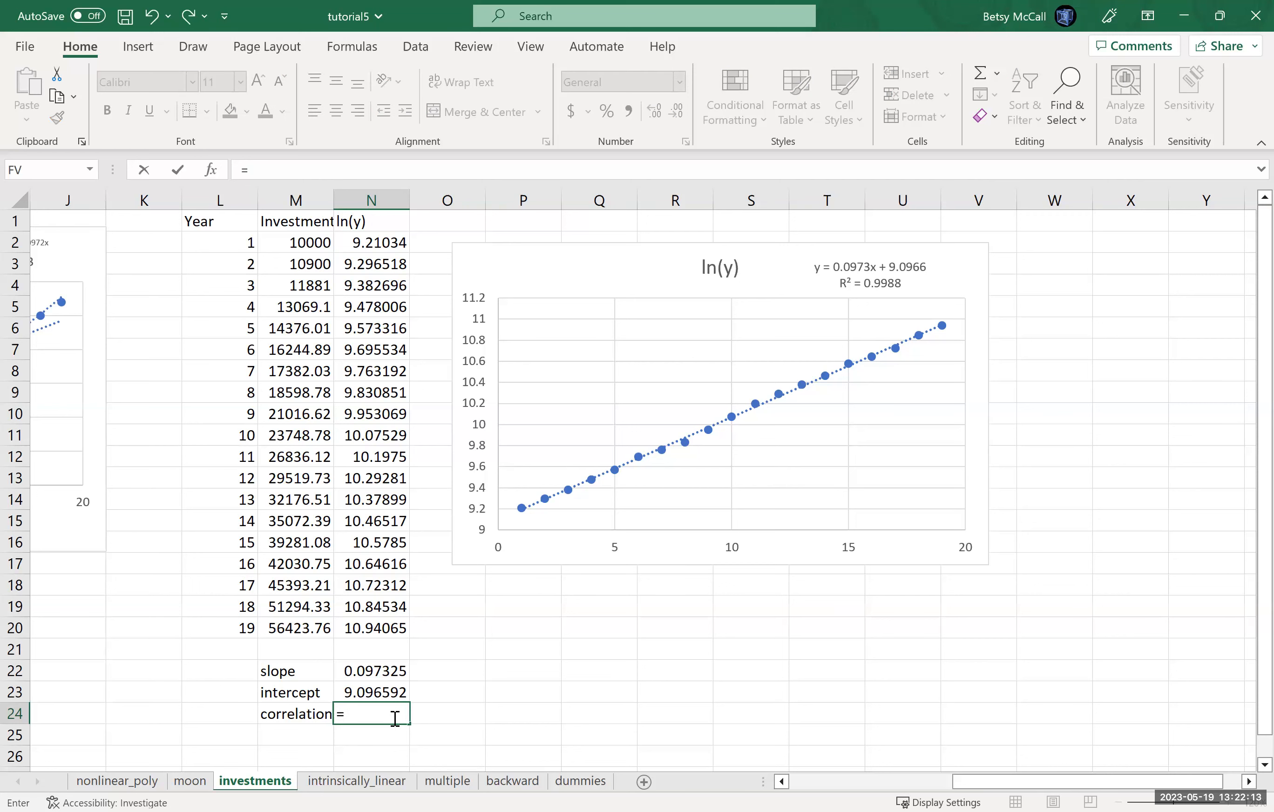
type("CORREL(")
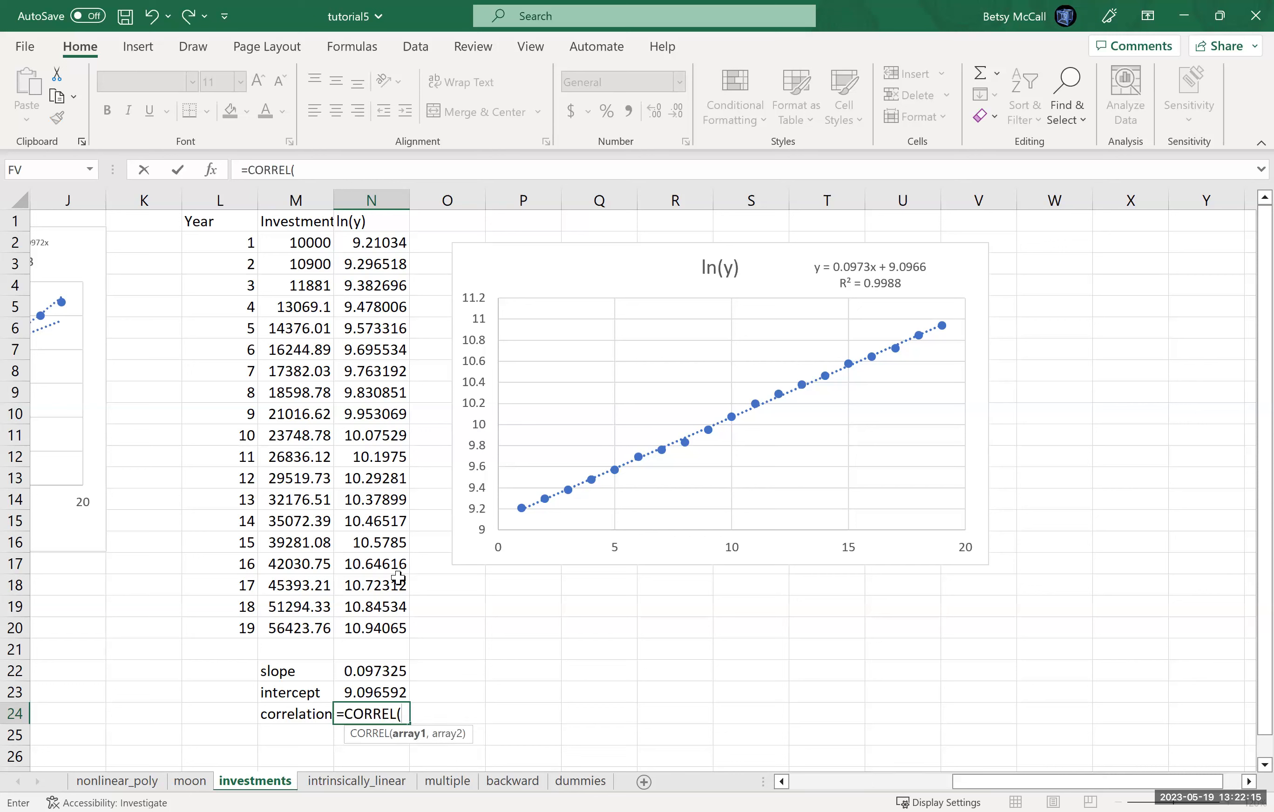
left_click(359, 231)
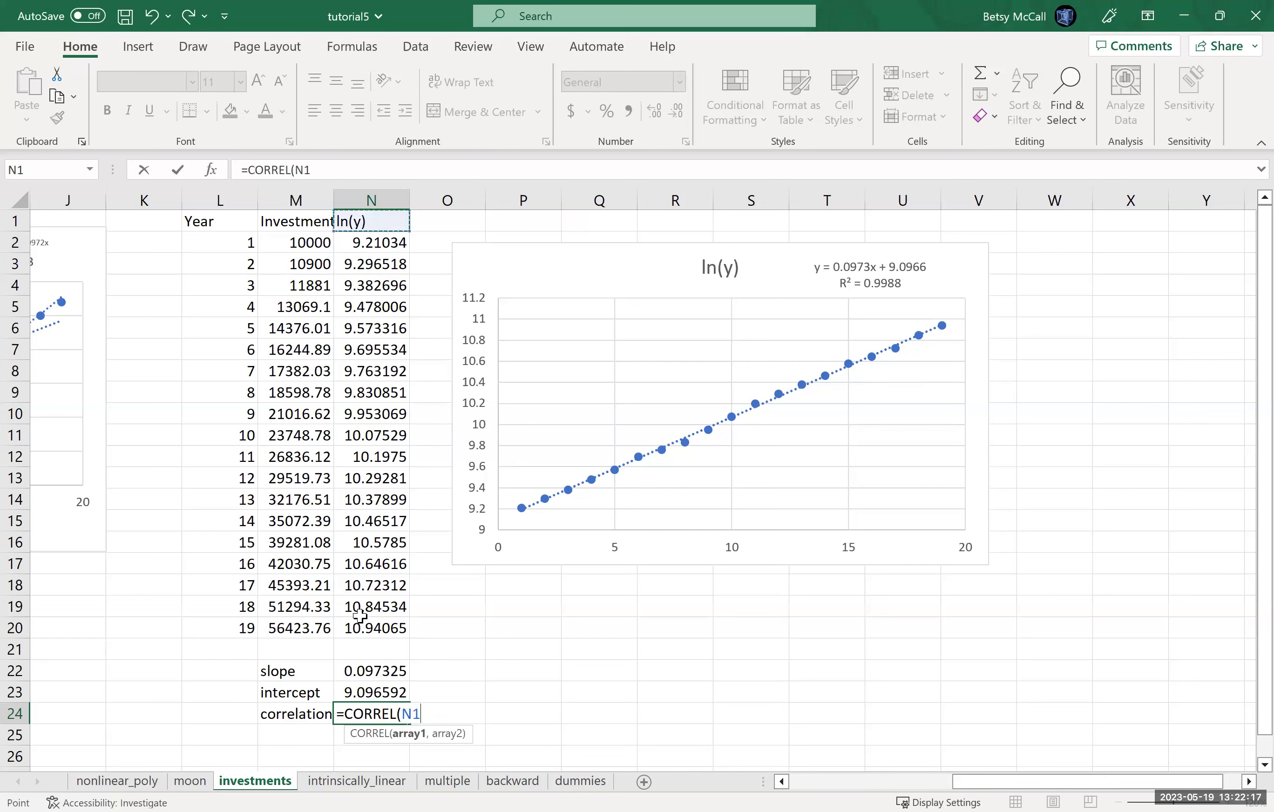
left_click(360, 623, "shift")
type(",")
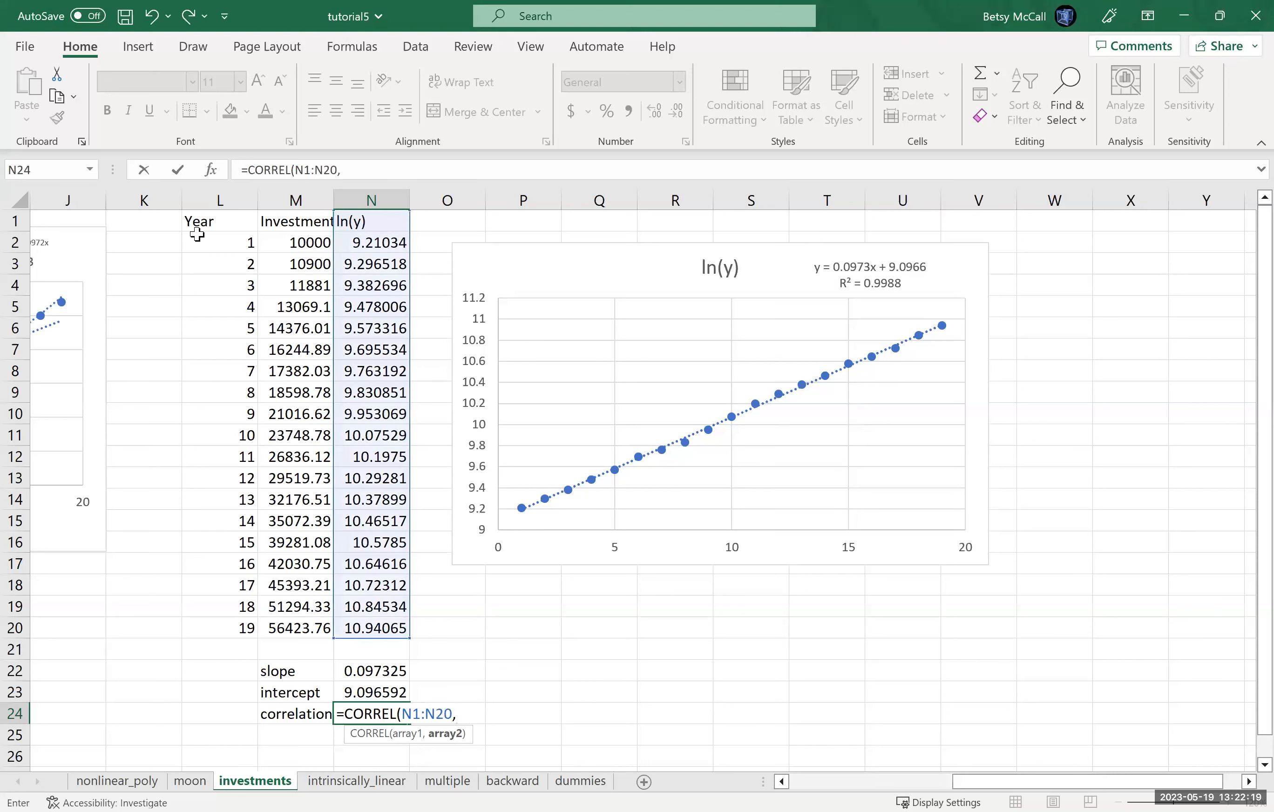
left_click(197, 222)
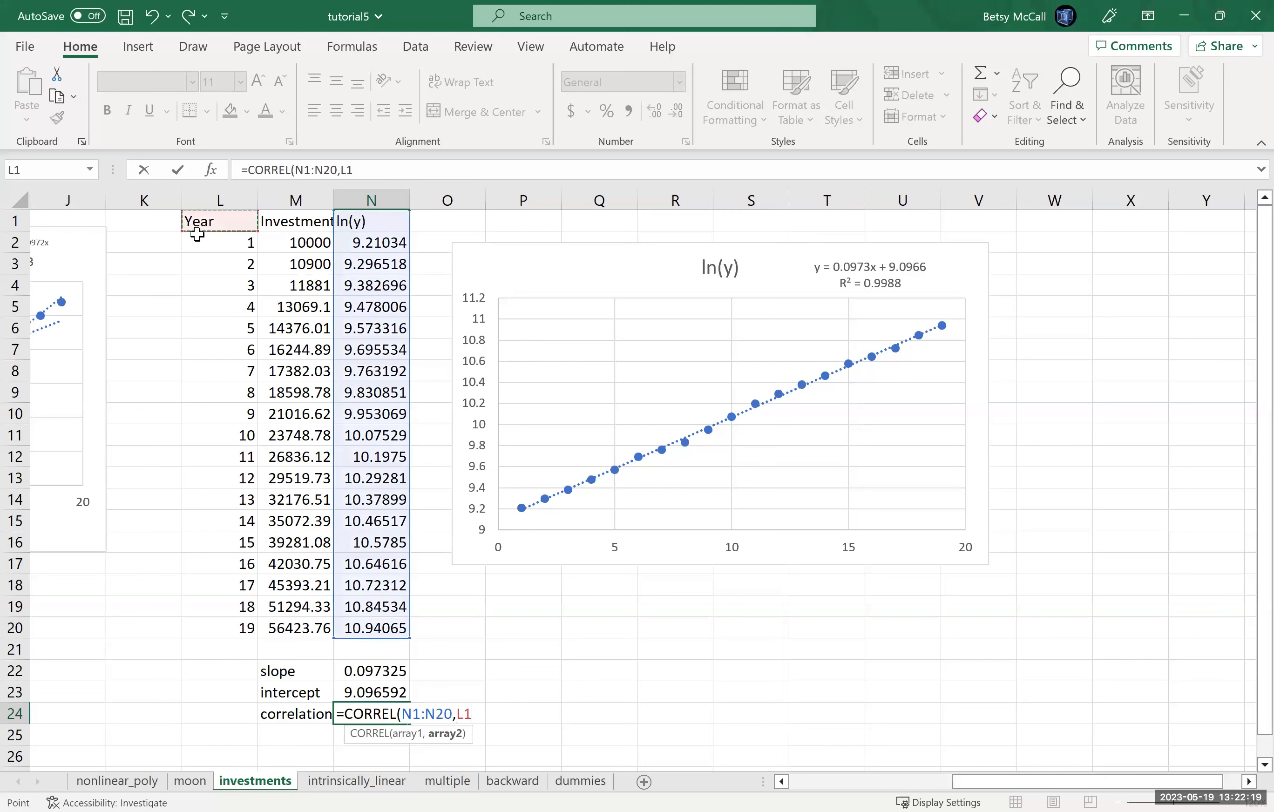
left_click(211, 629, "shift")
key("Return")
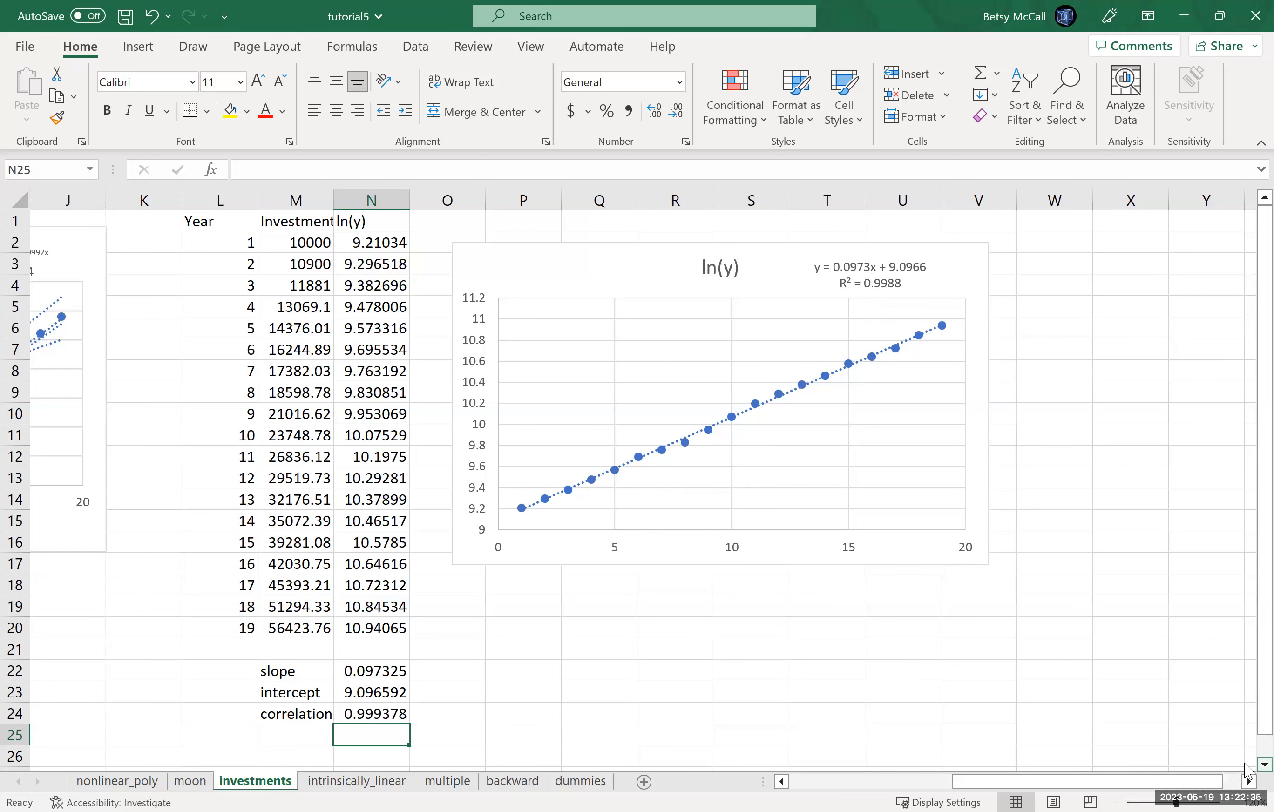
Step: Open the Regression tool from the Data Analysis tools
scroll(1247, 770, "down", 1)
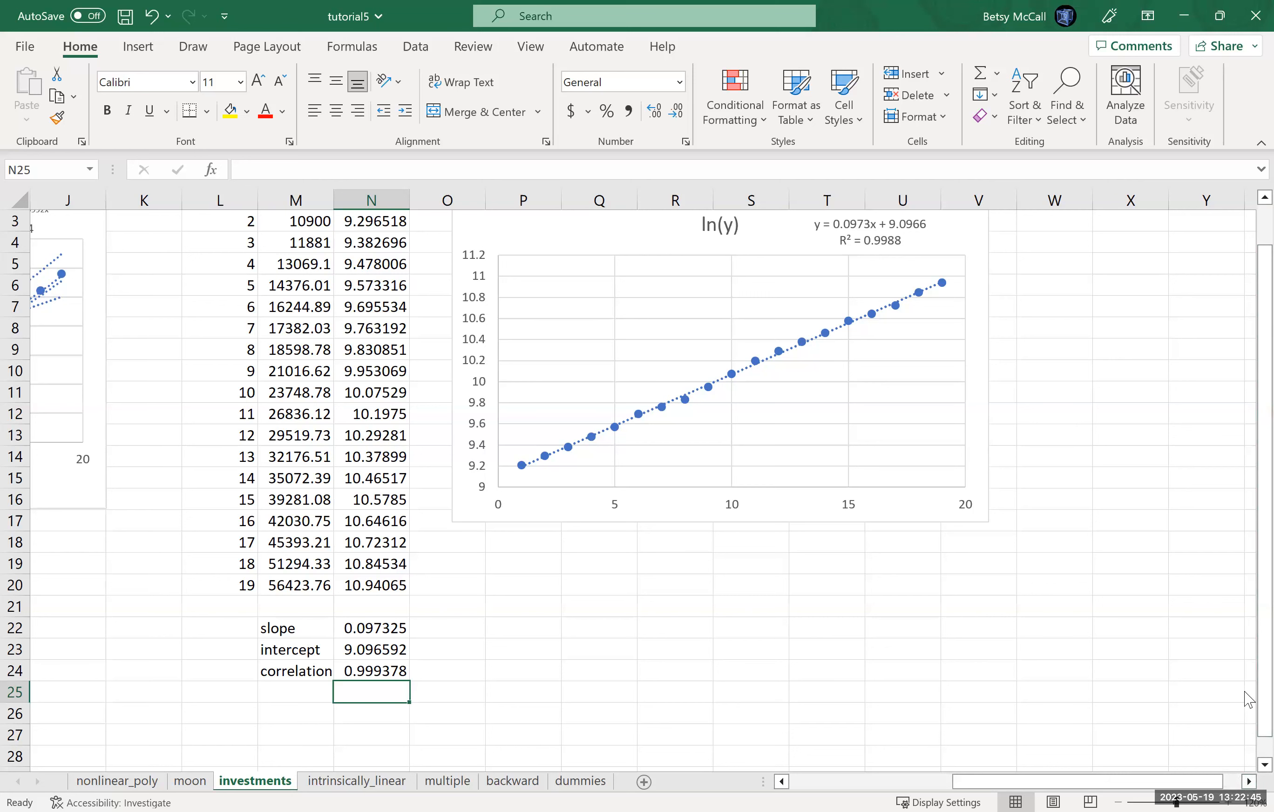
scroll(856, 267, "up", 1)
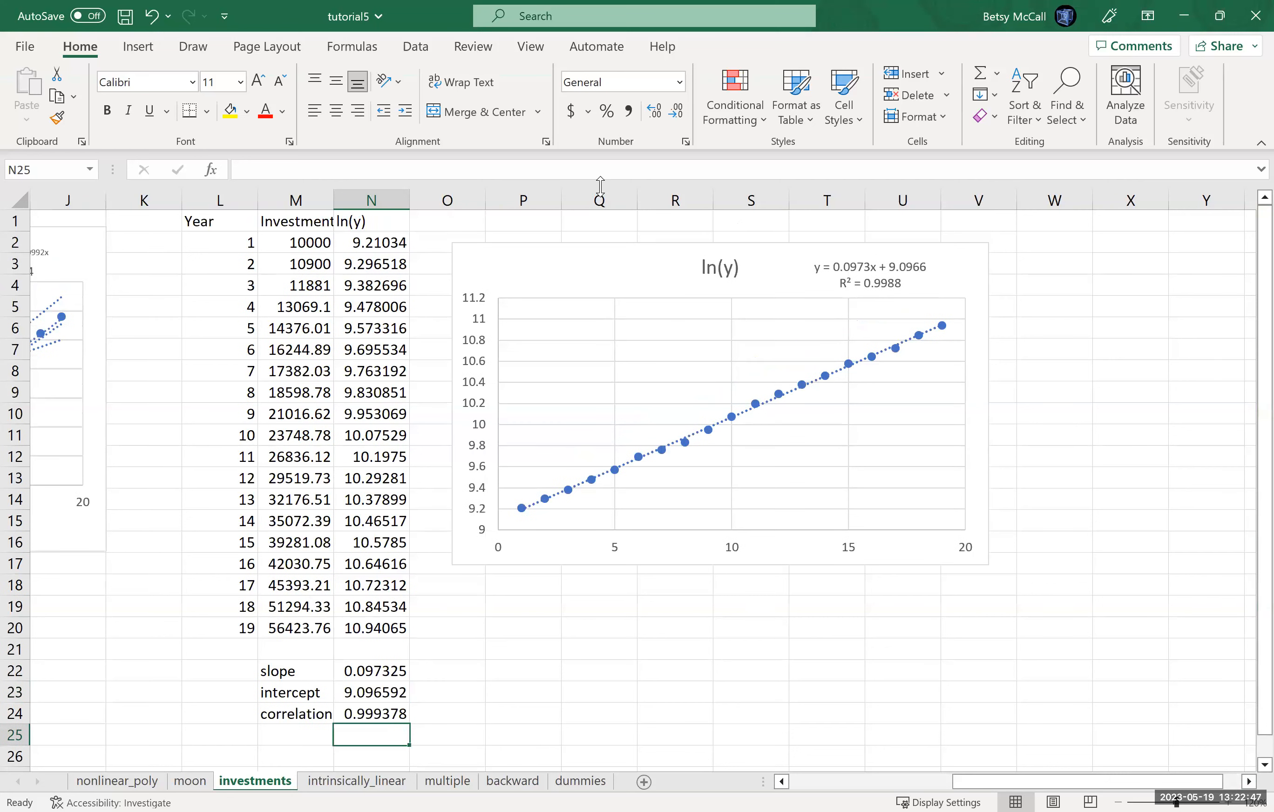
left_click(145, 48)
left_click(416, 47)
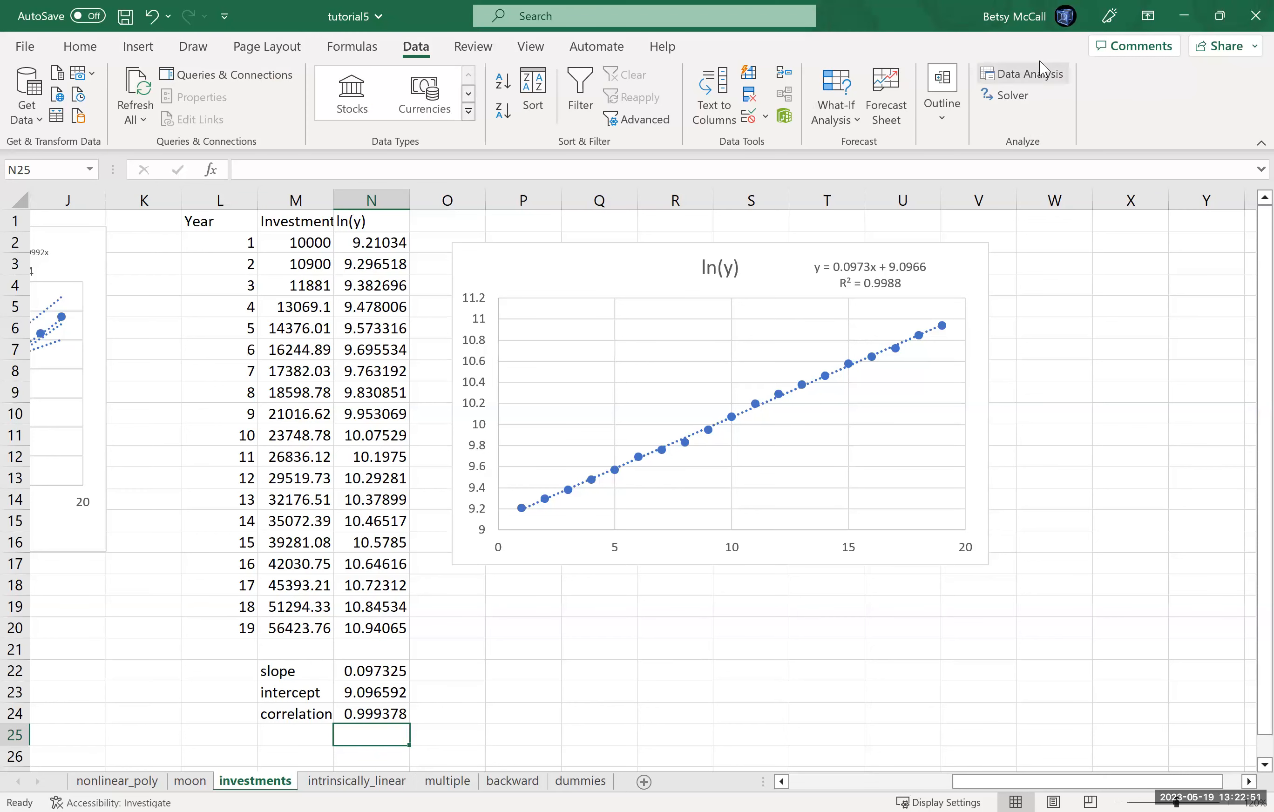
left_click(1045, 81)
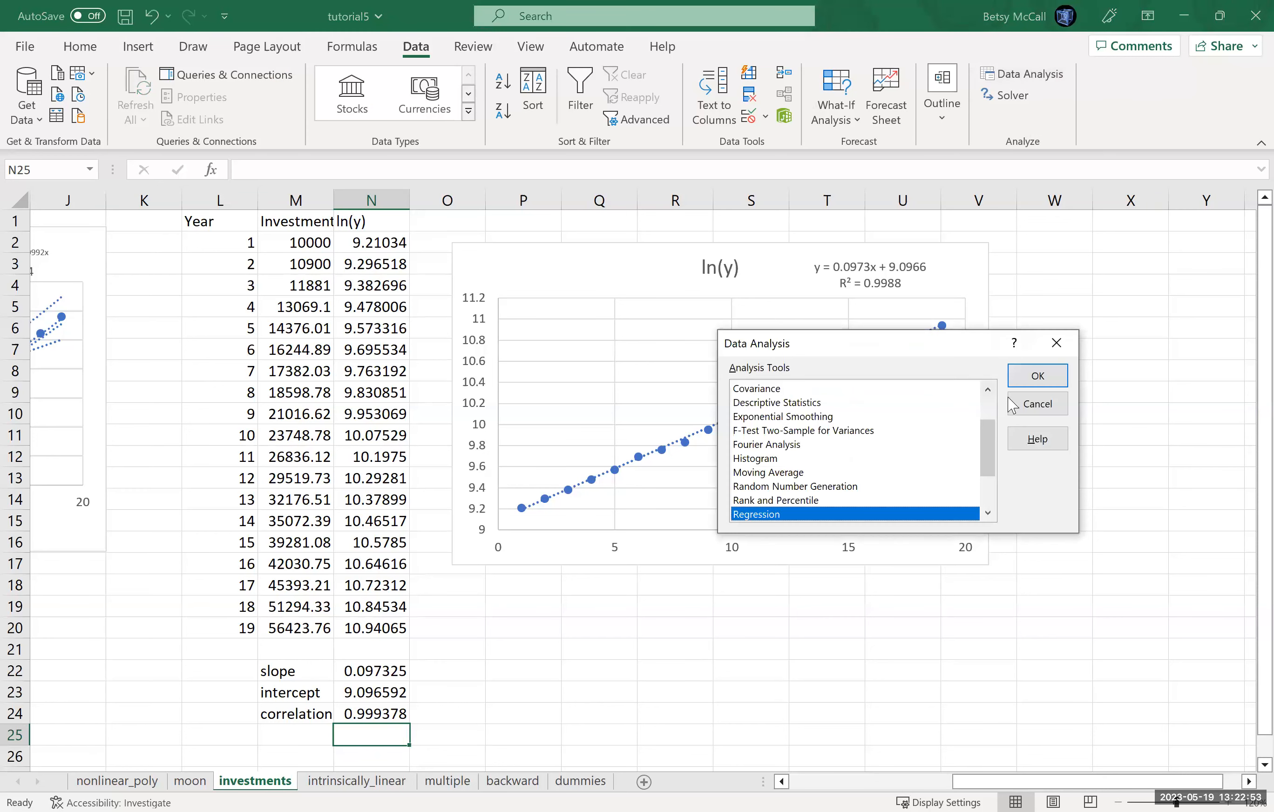
left_click(1027, 380)
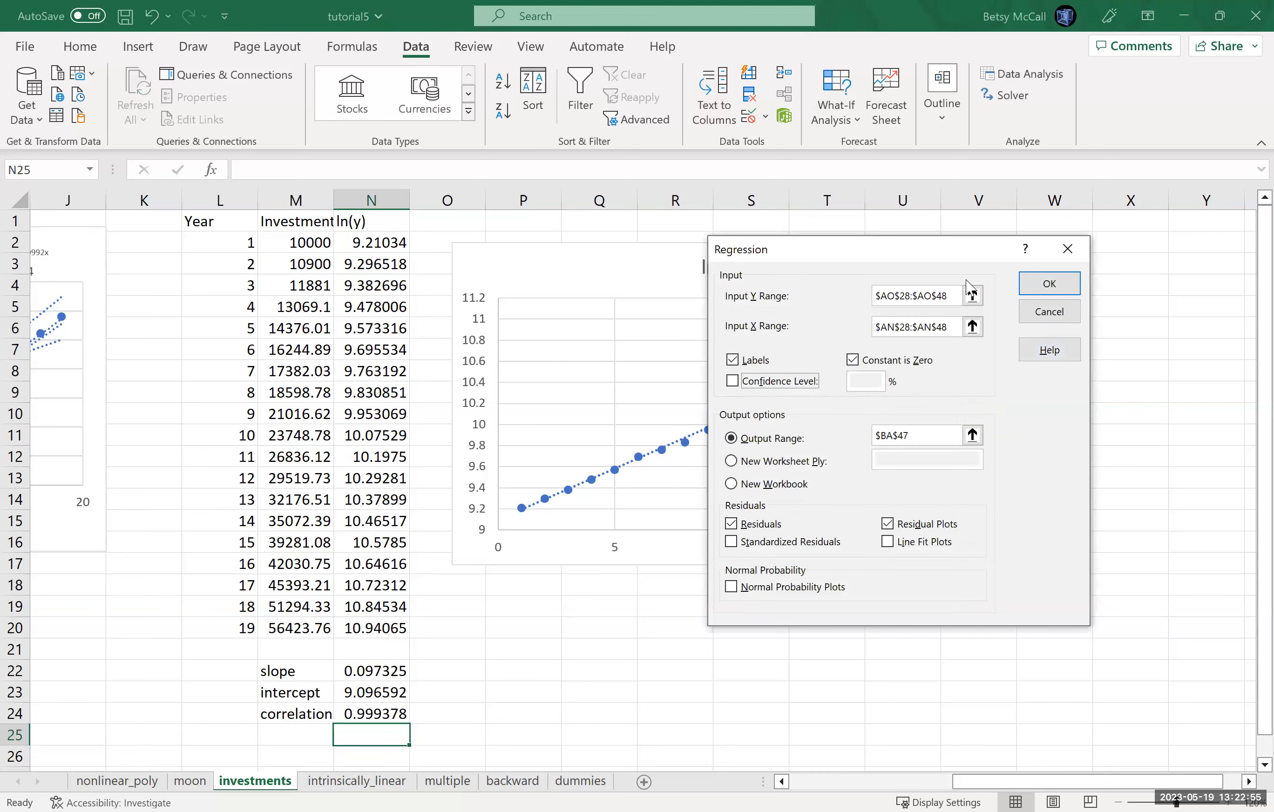
Step: Set the regression's Input Y Range to the ln(y) column including its header, $N$1:$N$20
left_click(959, 296)
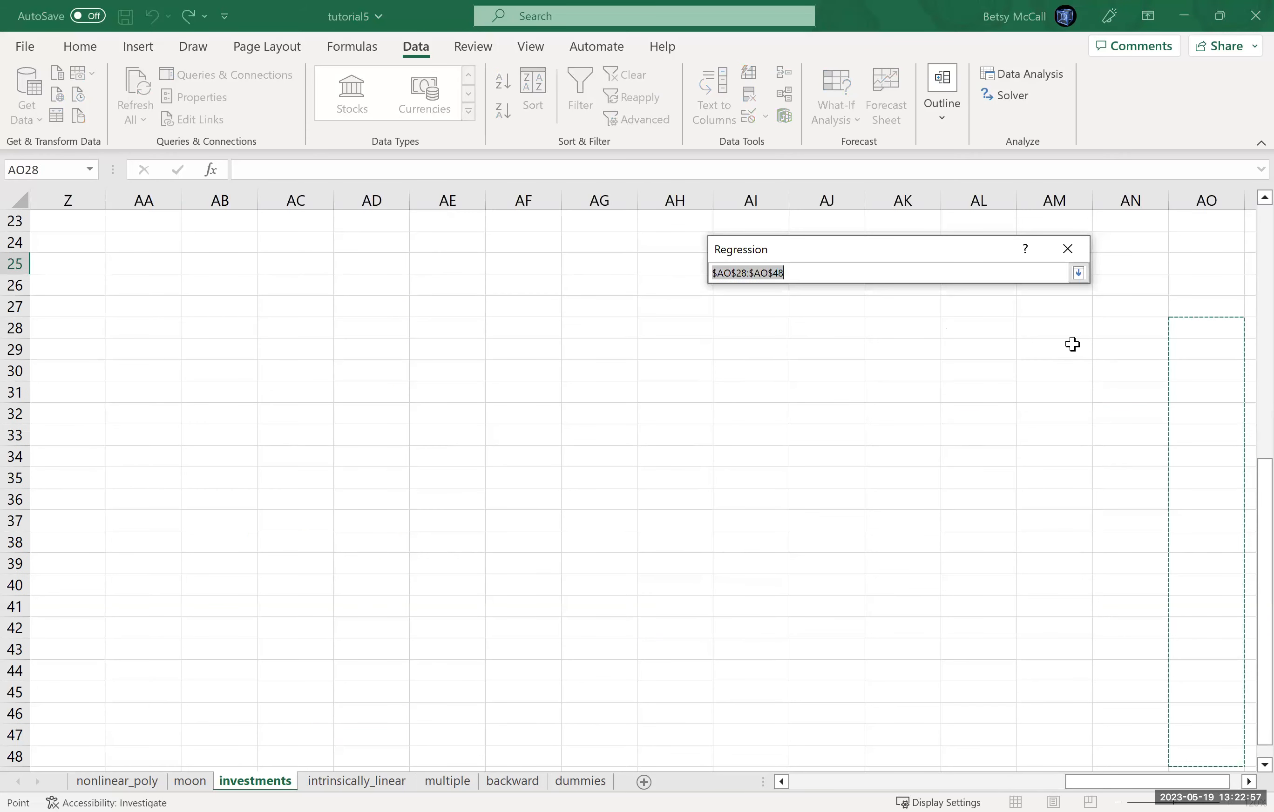
left_click_drag(1102, 788, 791, 772)
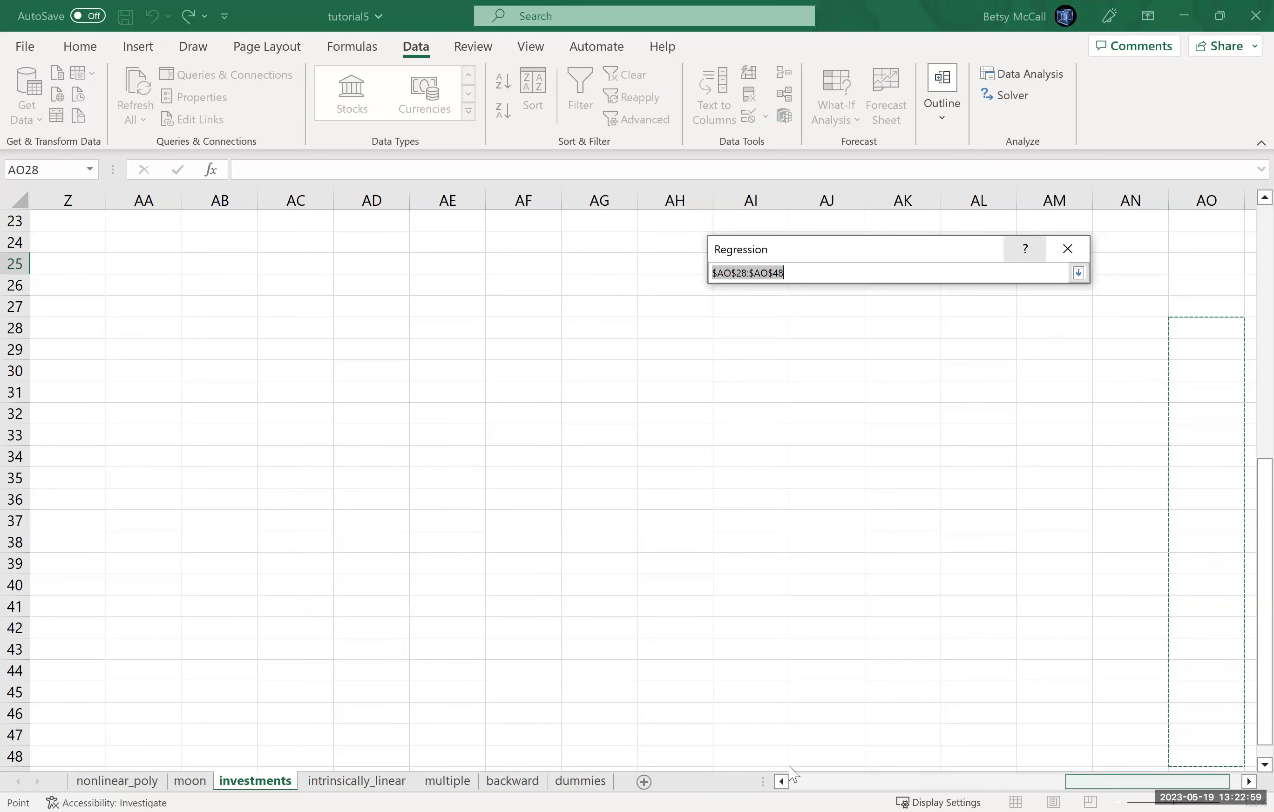
left_click_drag(1247, 472, 1250, 374)
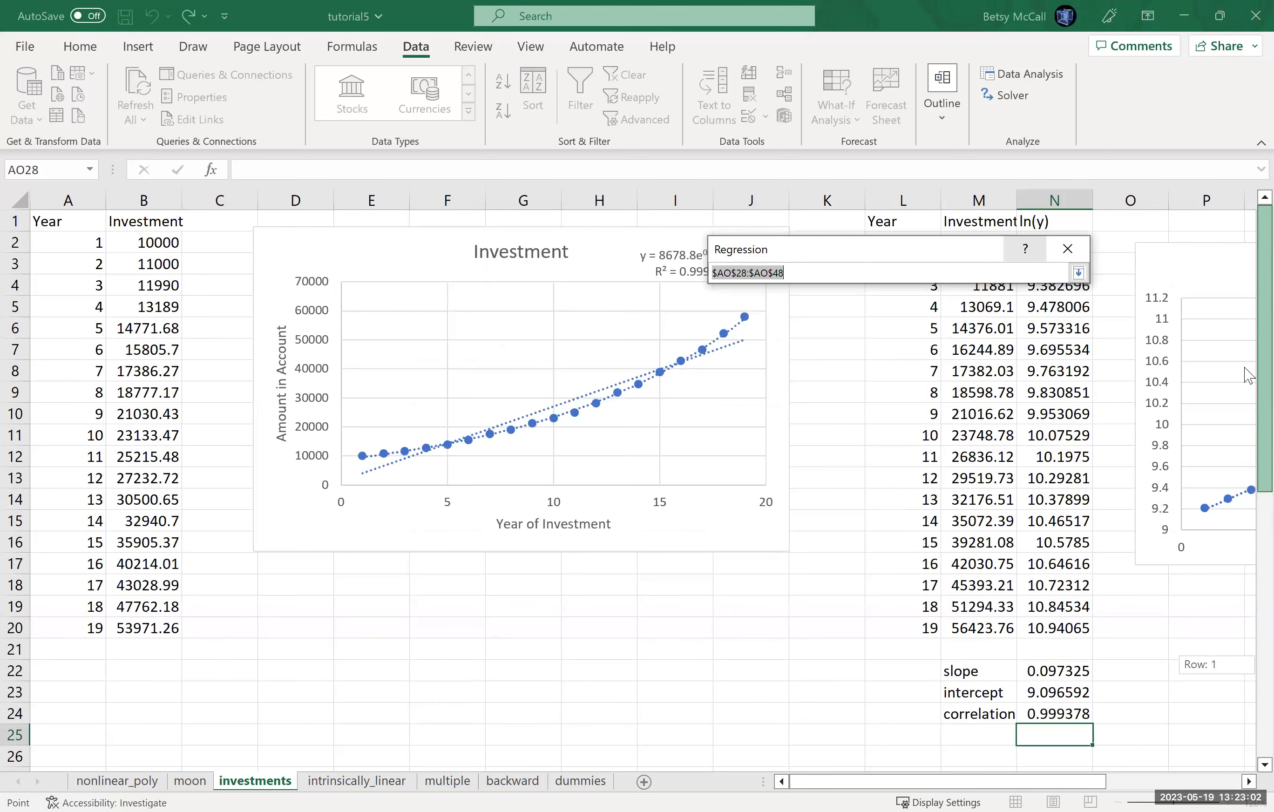
left_click(1243, 783)
left_click(1243, 783)
left_click(1242, 783)
left_click(1243, 783)
left_click(1242, 783)
left_click(1243, 783)
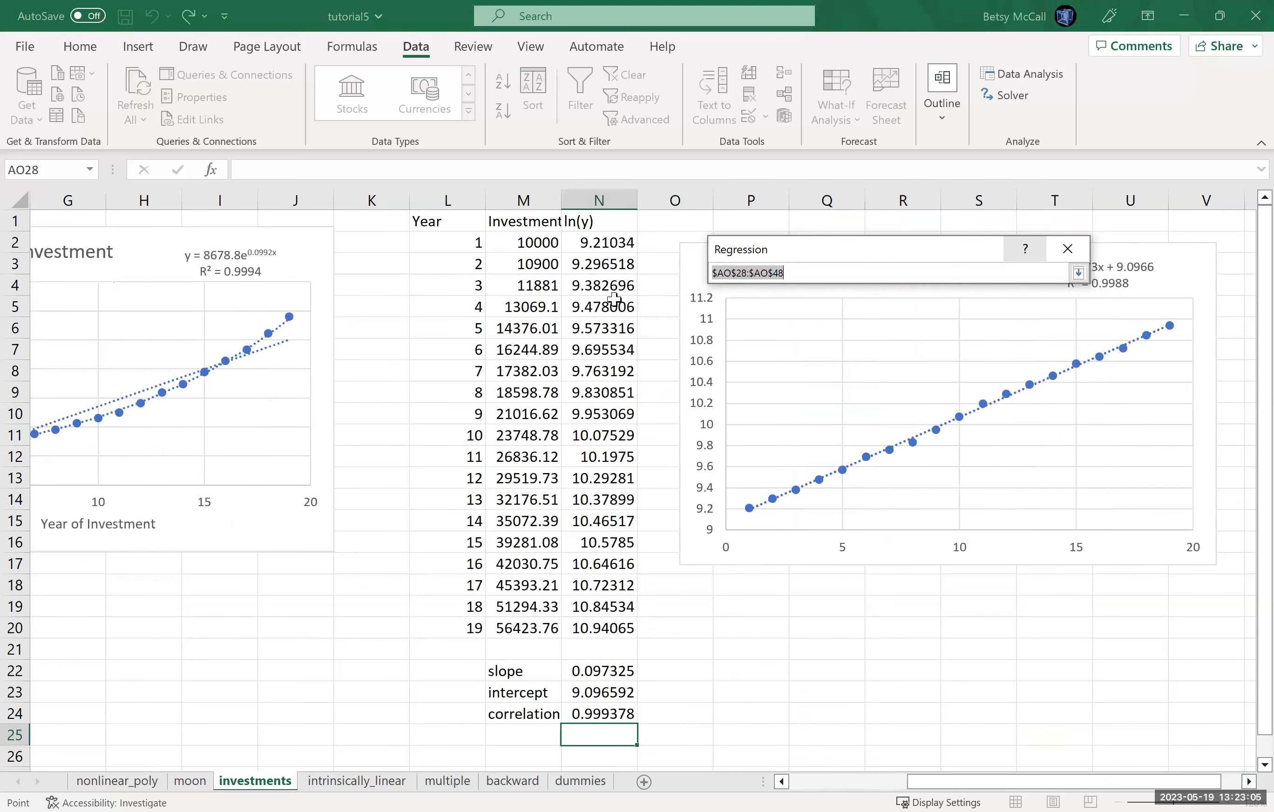
left_click_drag(591, 227, 583, 628)
left_click(1078, 274)
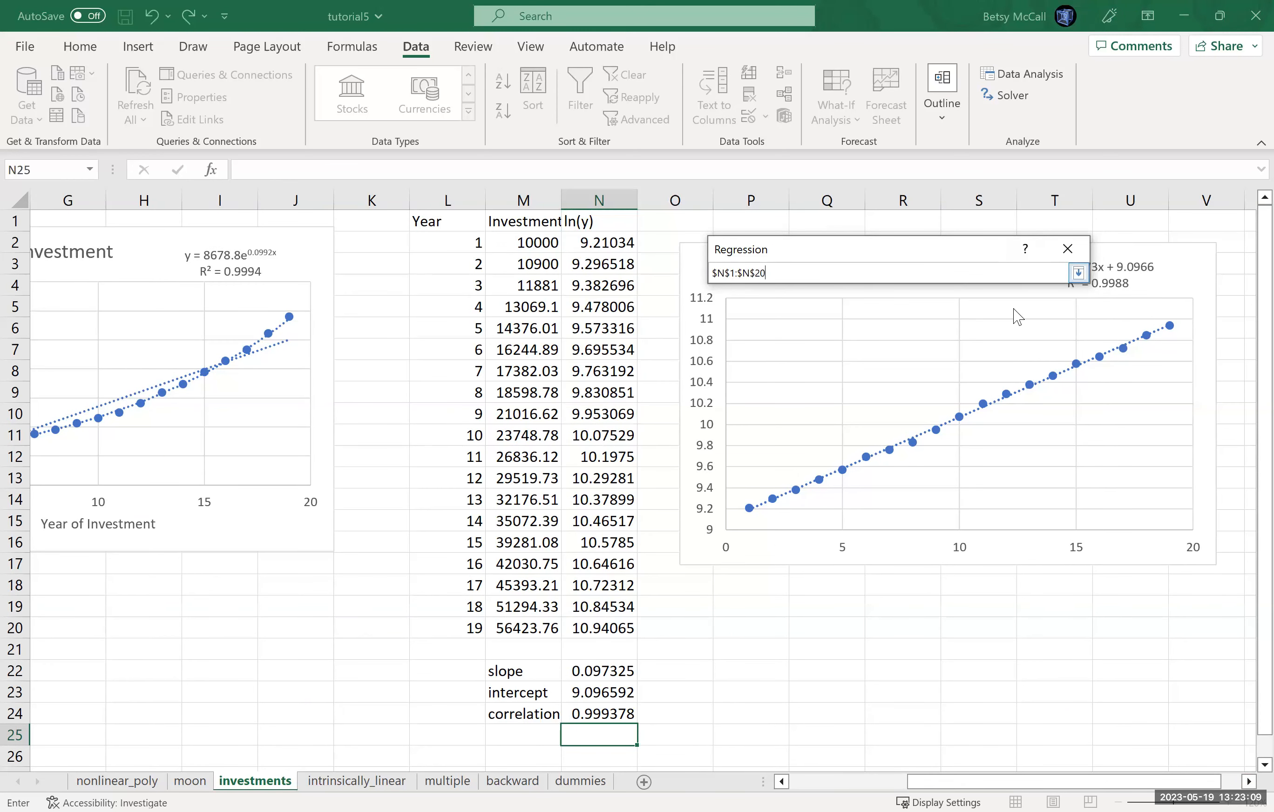
Step: Set the regression's Input X Range to the Year column including its header, $L$1:$L$20
left_click(972, 326)
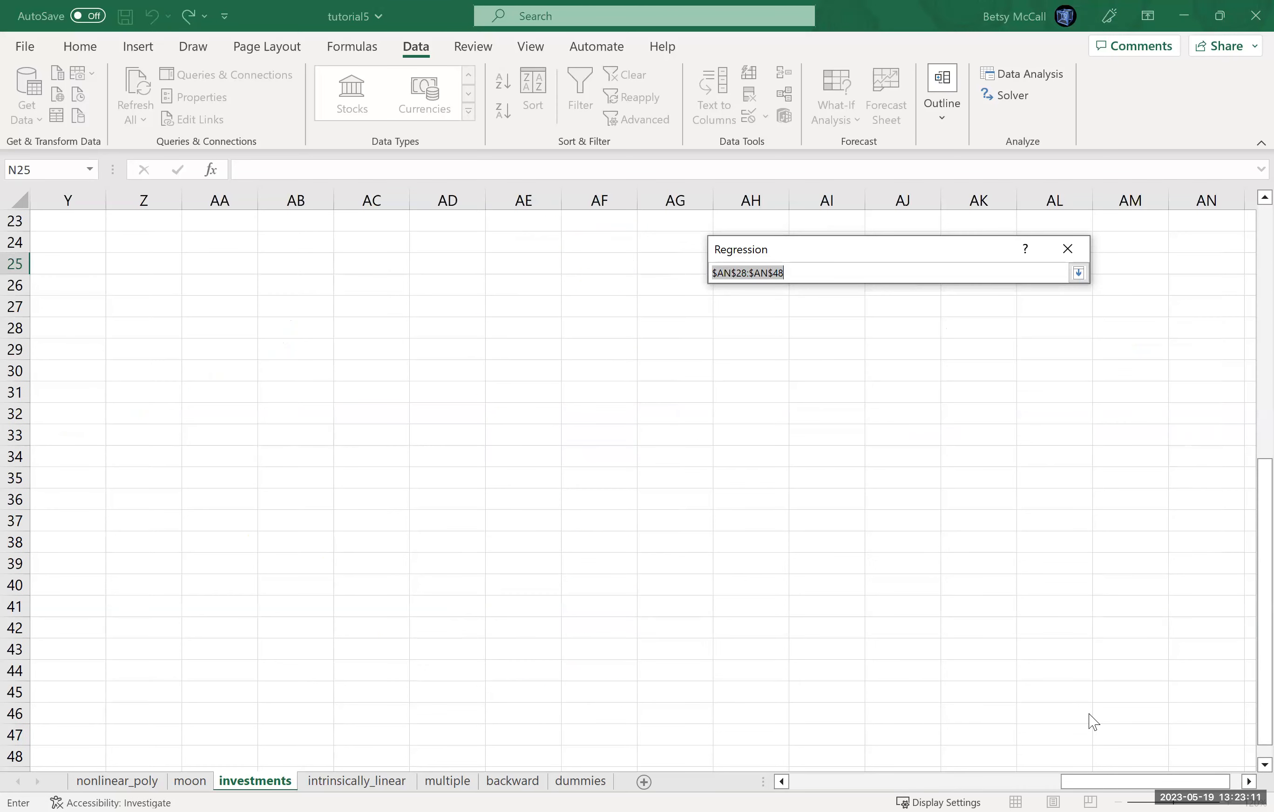
left_click_drag(1092, 785, 867, 773)
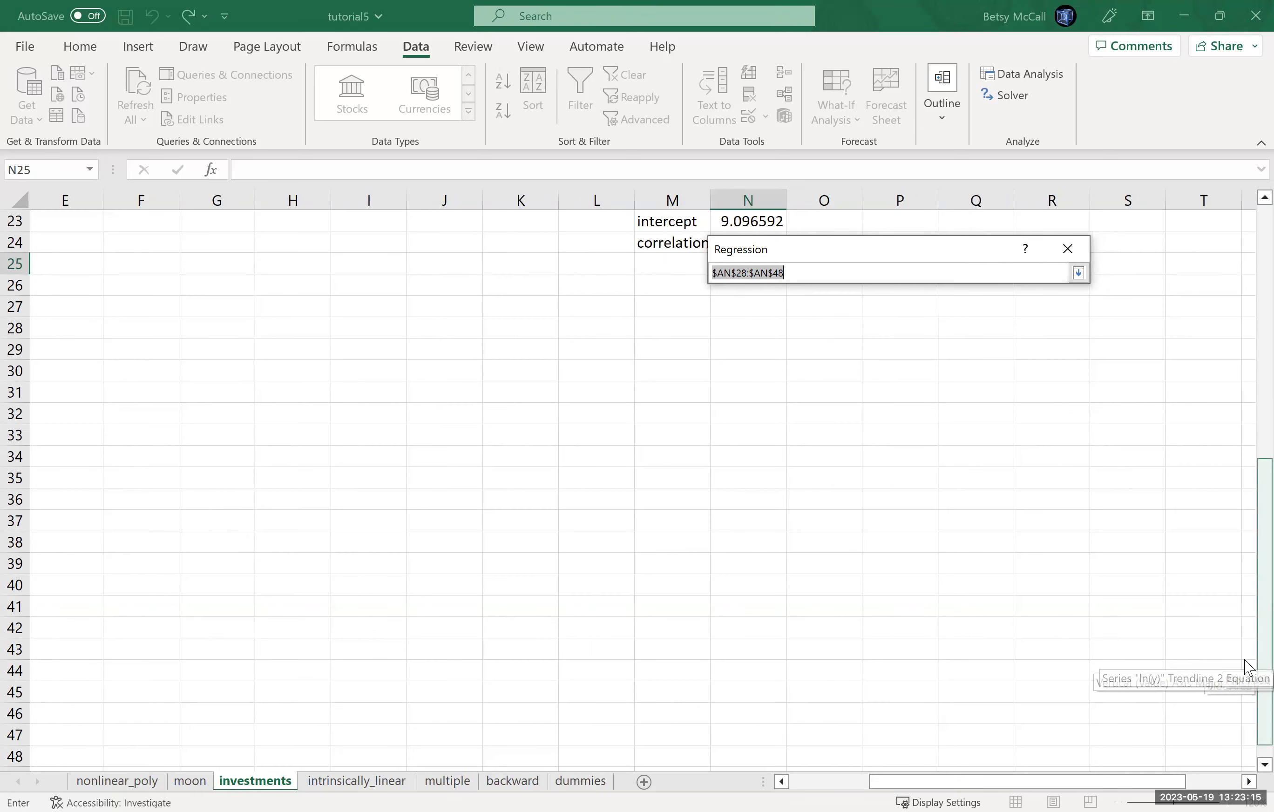
scroll(1098, 327, "up", 7)
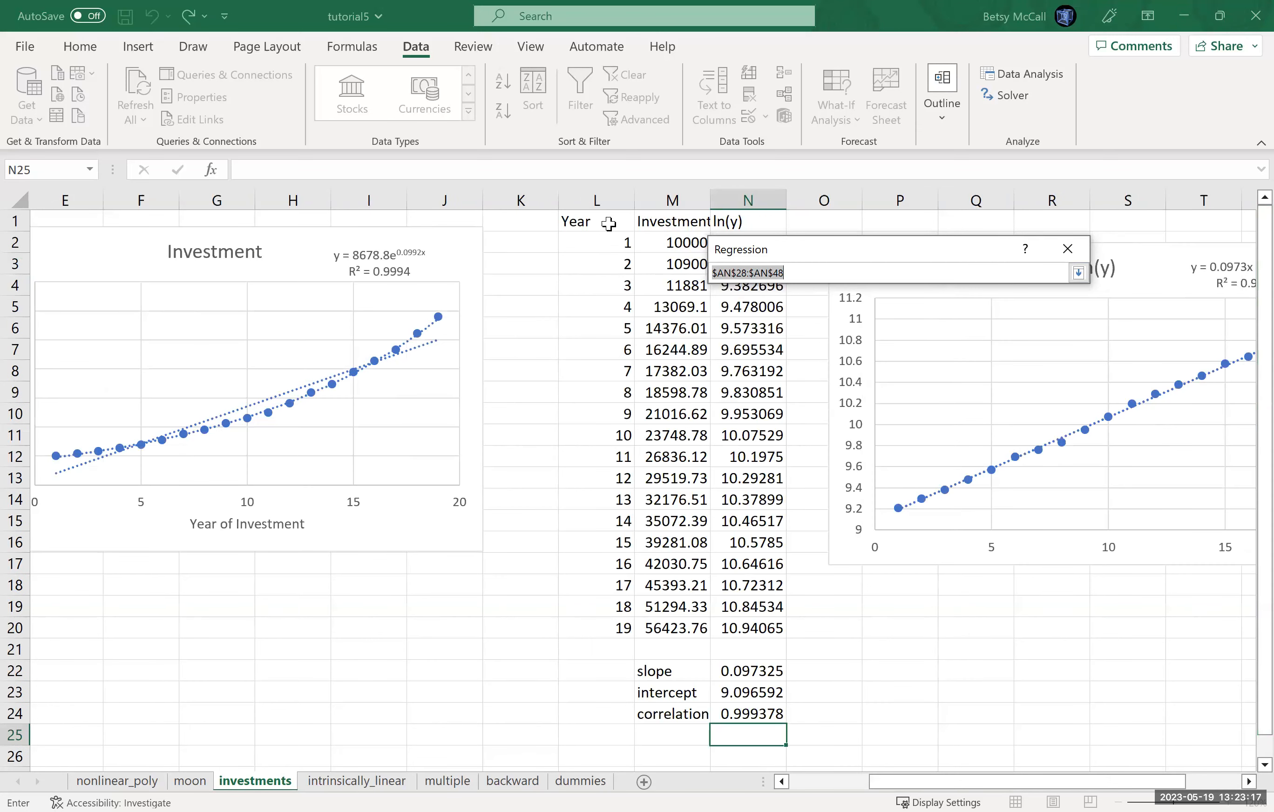
left_click(1078, 274)
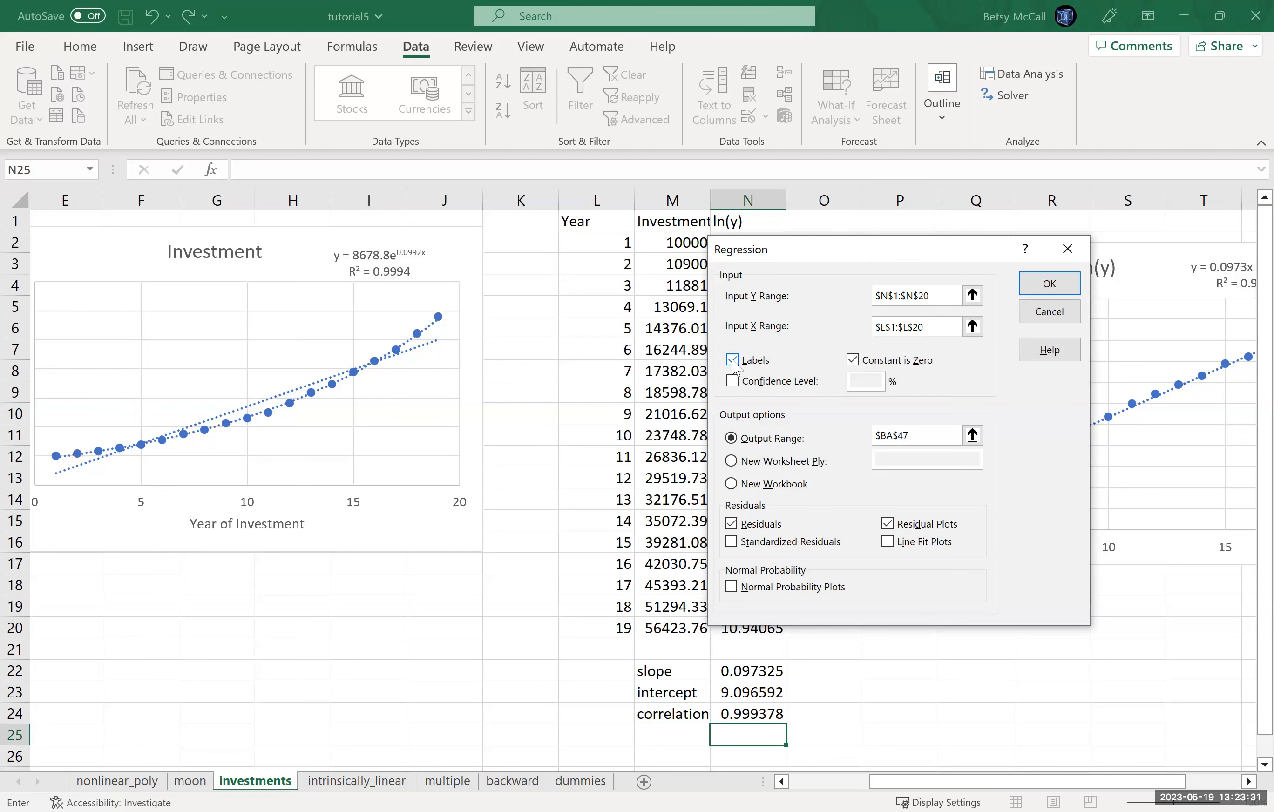
Step: Set the regression's Output Range to cell $X$1, in the empty area beyond the ln(y) chart
left_click(972, 435)
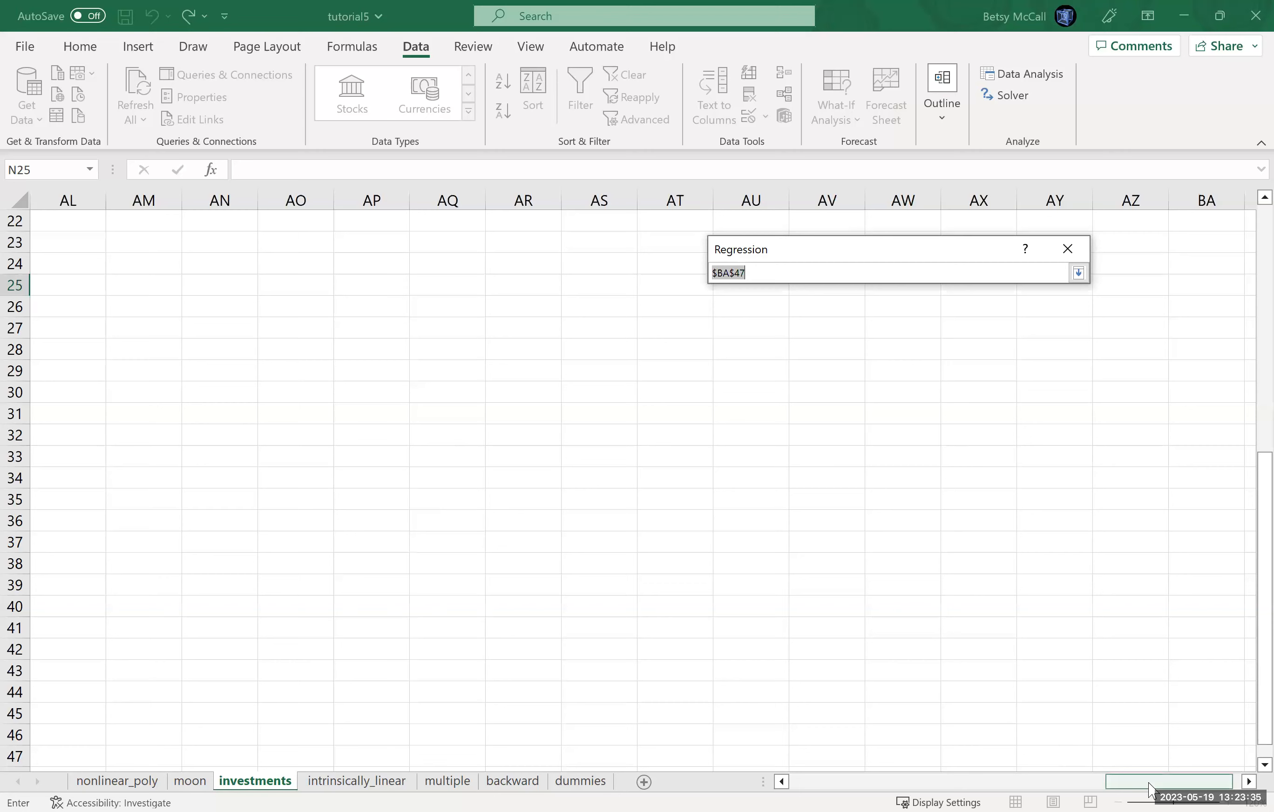
left_click_drag(898, 769, 984, 770)
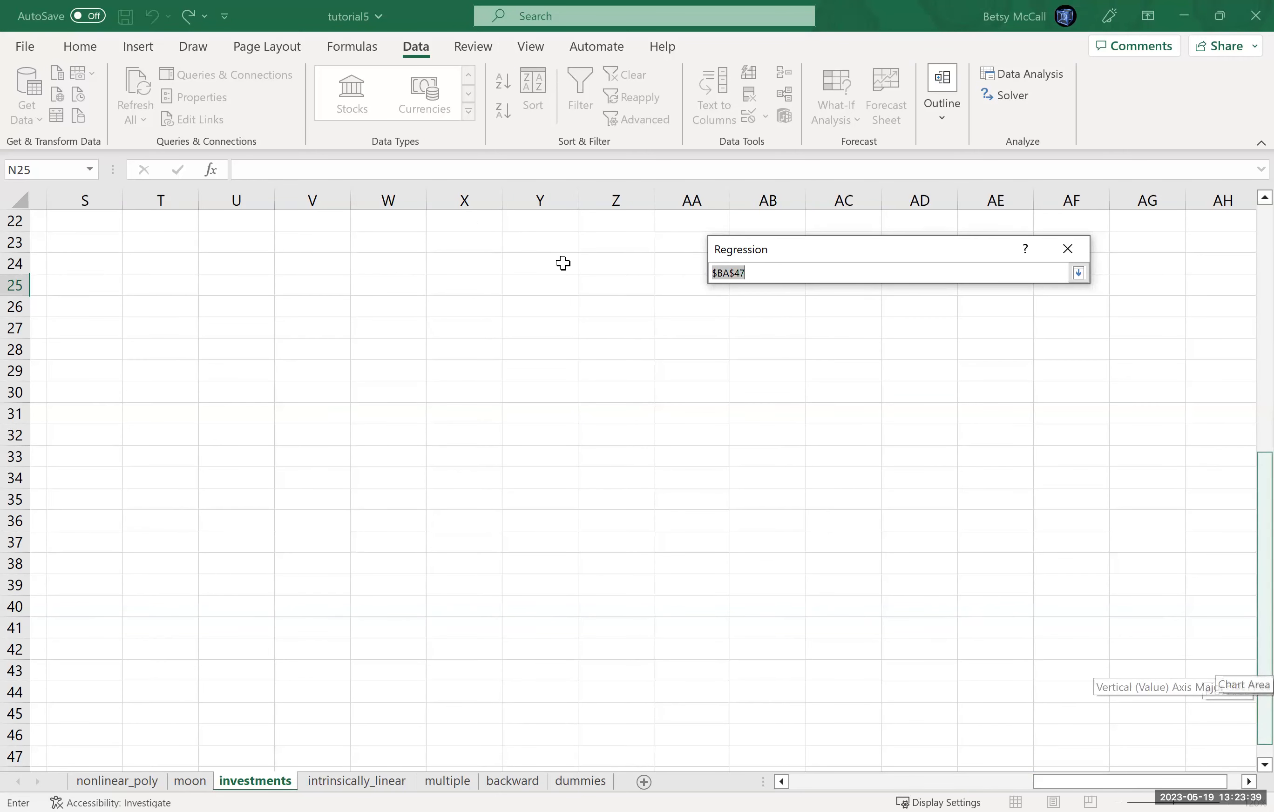
scroll(563, 263, "up", 7)
left_click(477, 220)
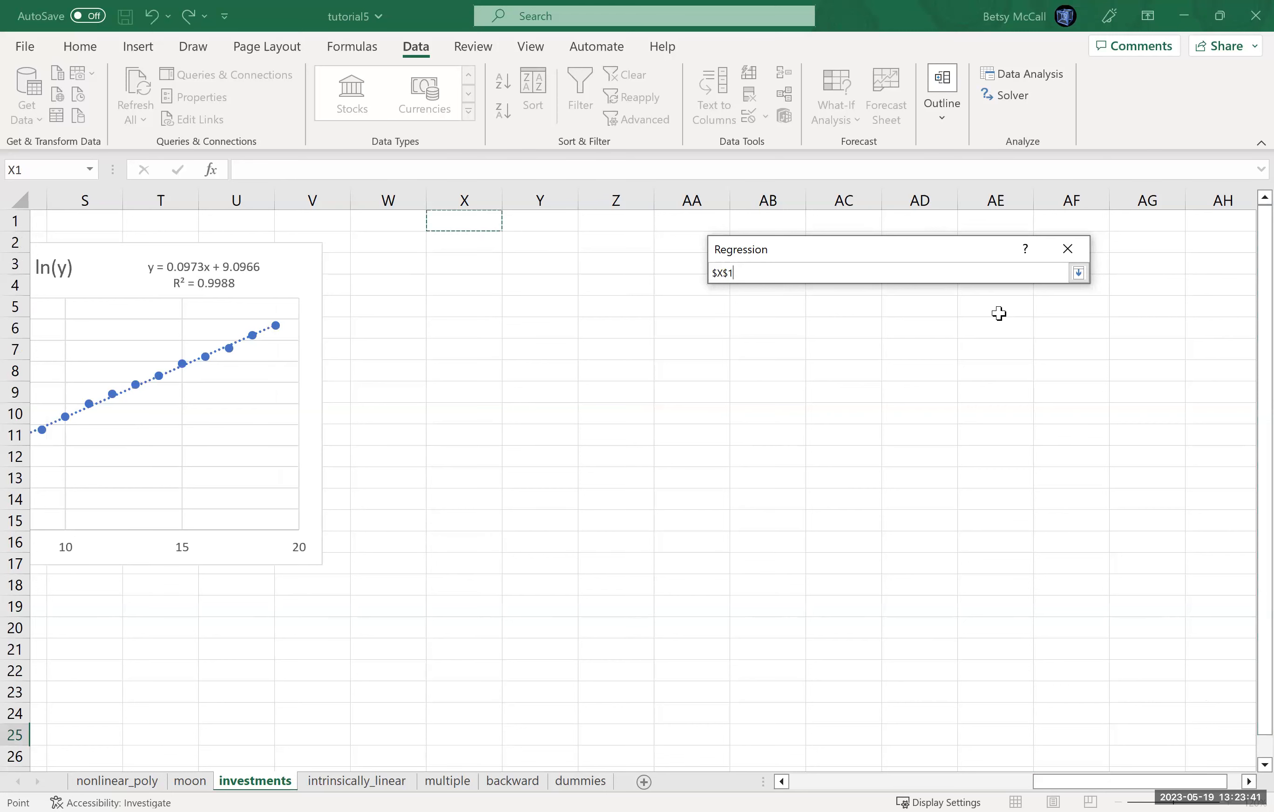
left_click(1078, 273)
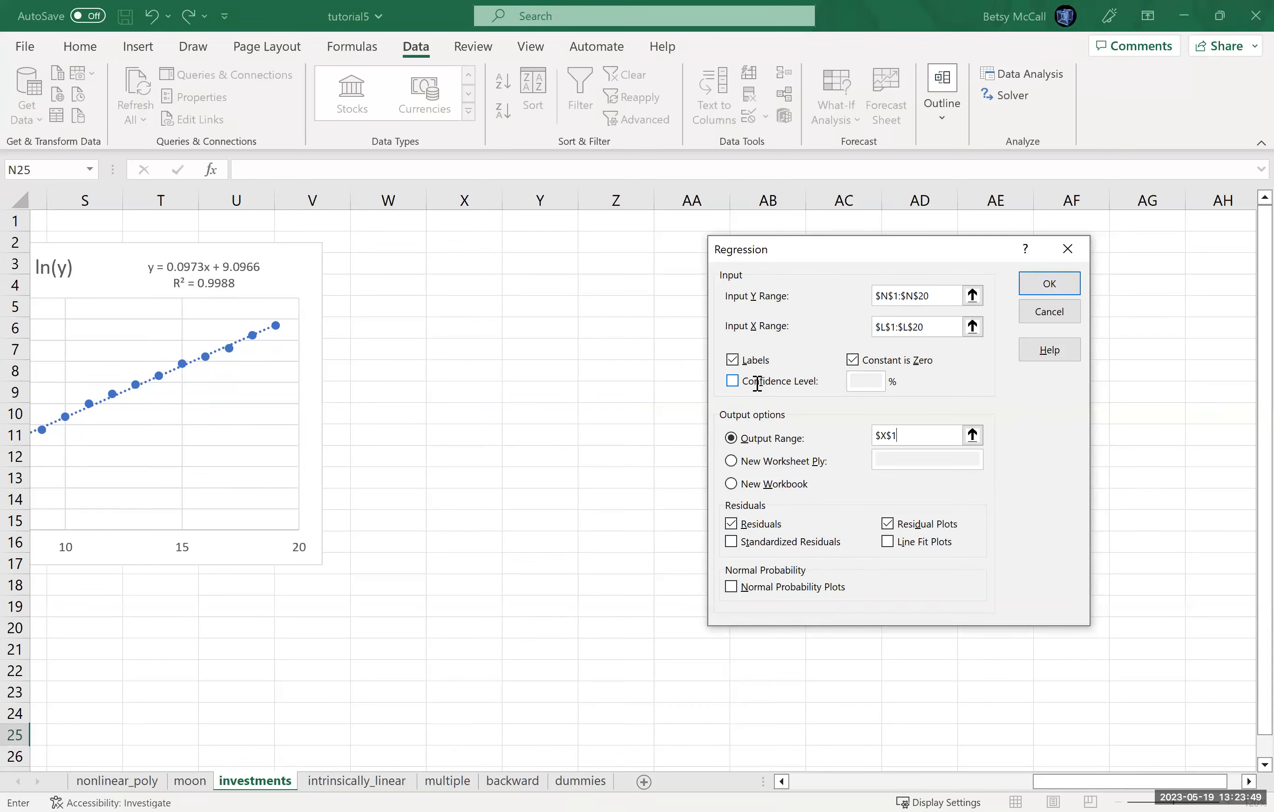
Step: Enable a confidence level of 80% in the regression settings and run the regression
left_click(737, 381)
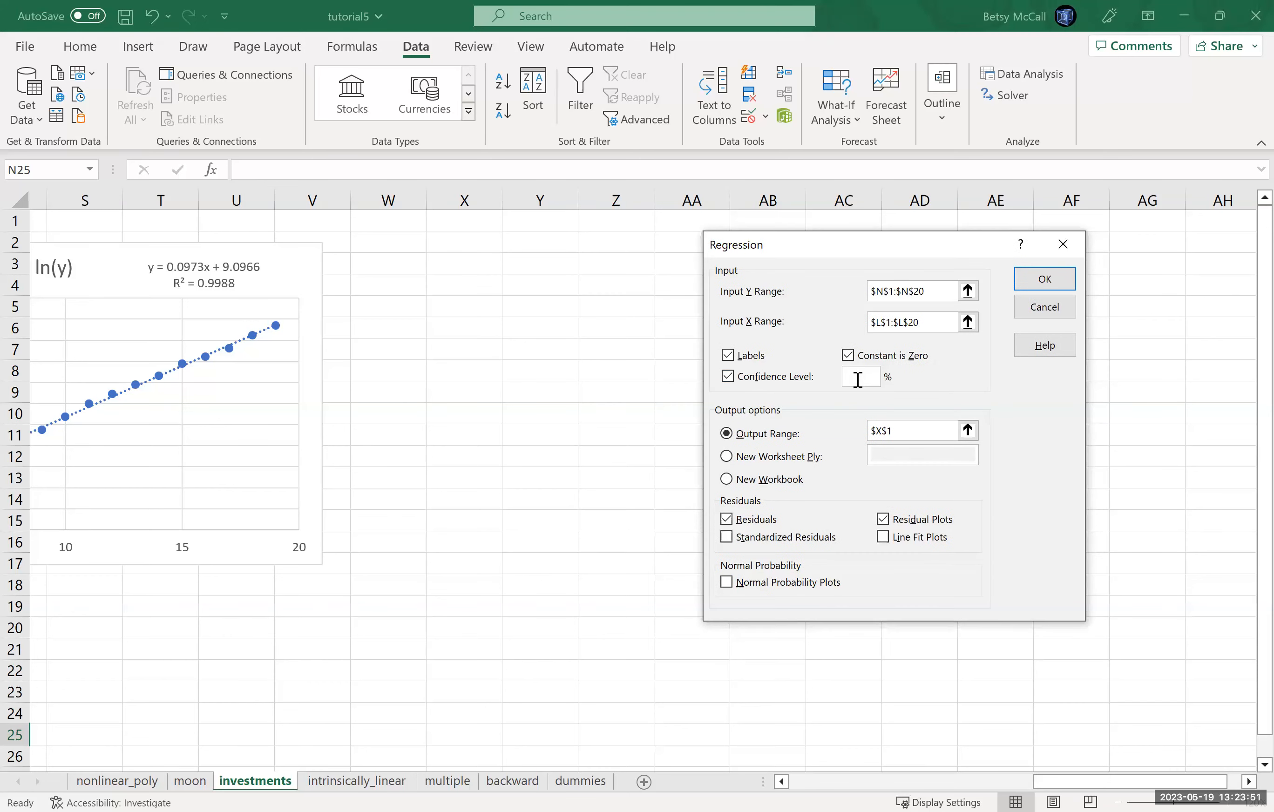
left_click(1036, 279)
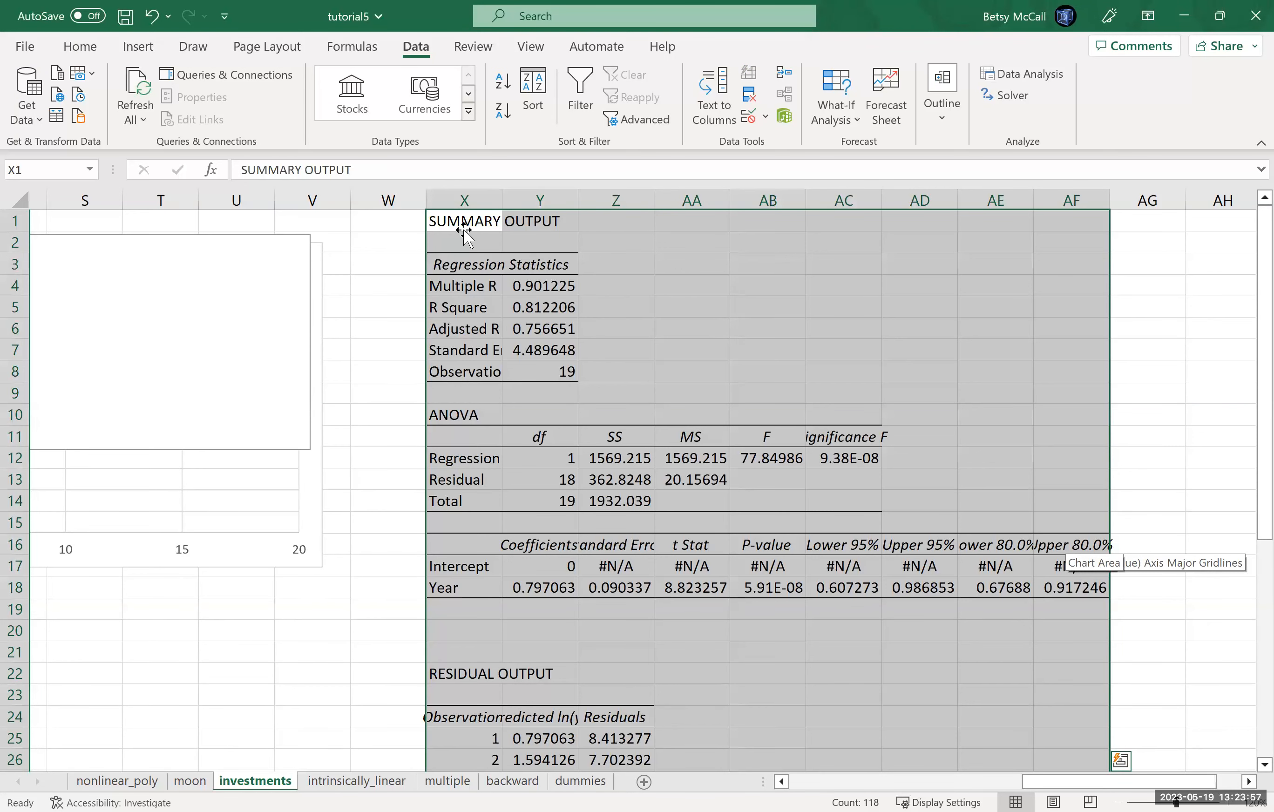
Step: Move the Year Residual Plot to the empty area beyond the summary output and enlarge it
mouse_move(209, 355)
left_mouse_down()
mouse_move(734, 376)
mouse_move(339, 310)
mouse_move(282, 355)
mouse_move(209, 353)
left_mouse_up()
left_click(151, 16)
left_click_drag(220, 270, 1249, 271)
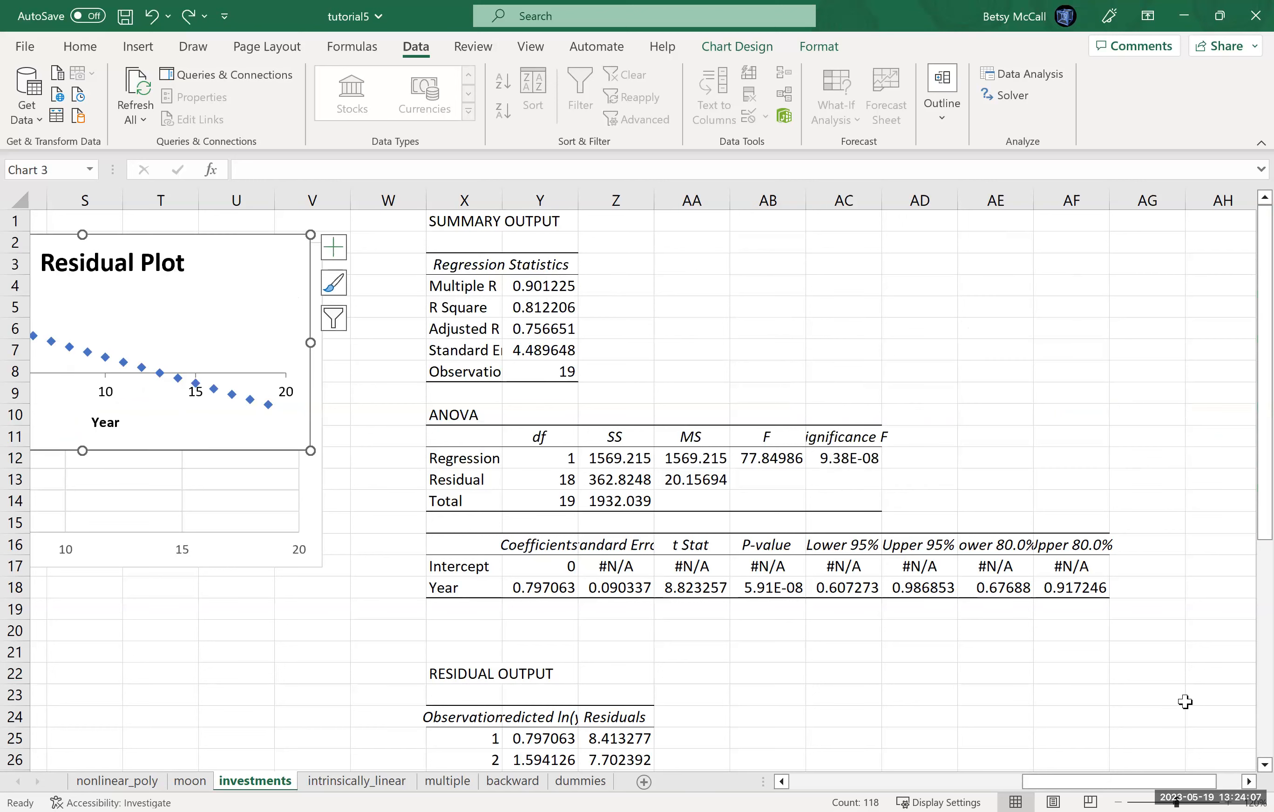
left_click_drag(218, 249, 1164, 257)
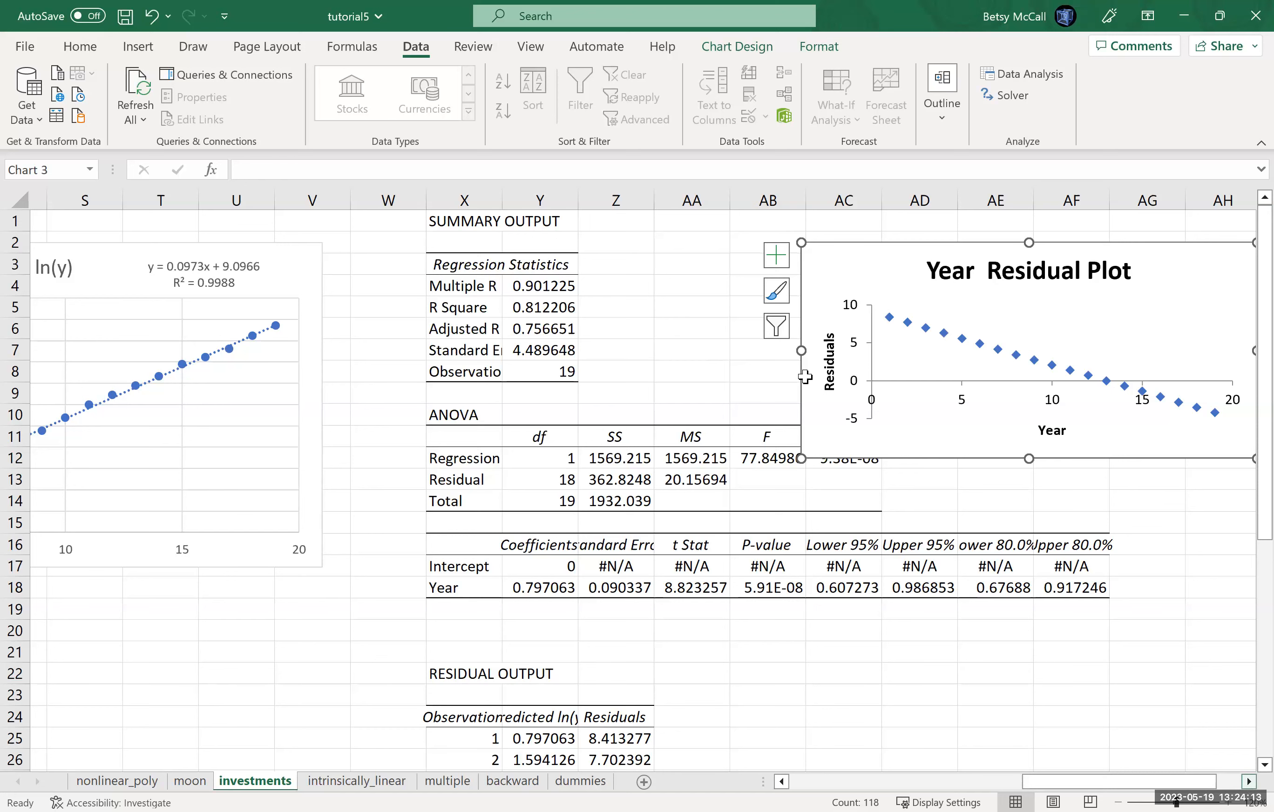
left_click_drag(622, 284, 898, 238)
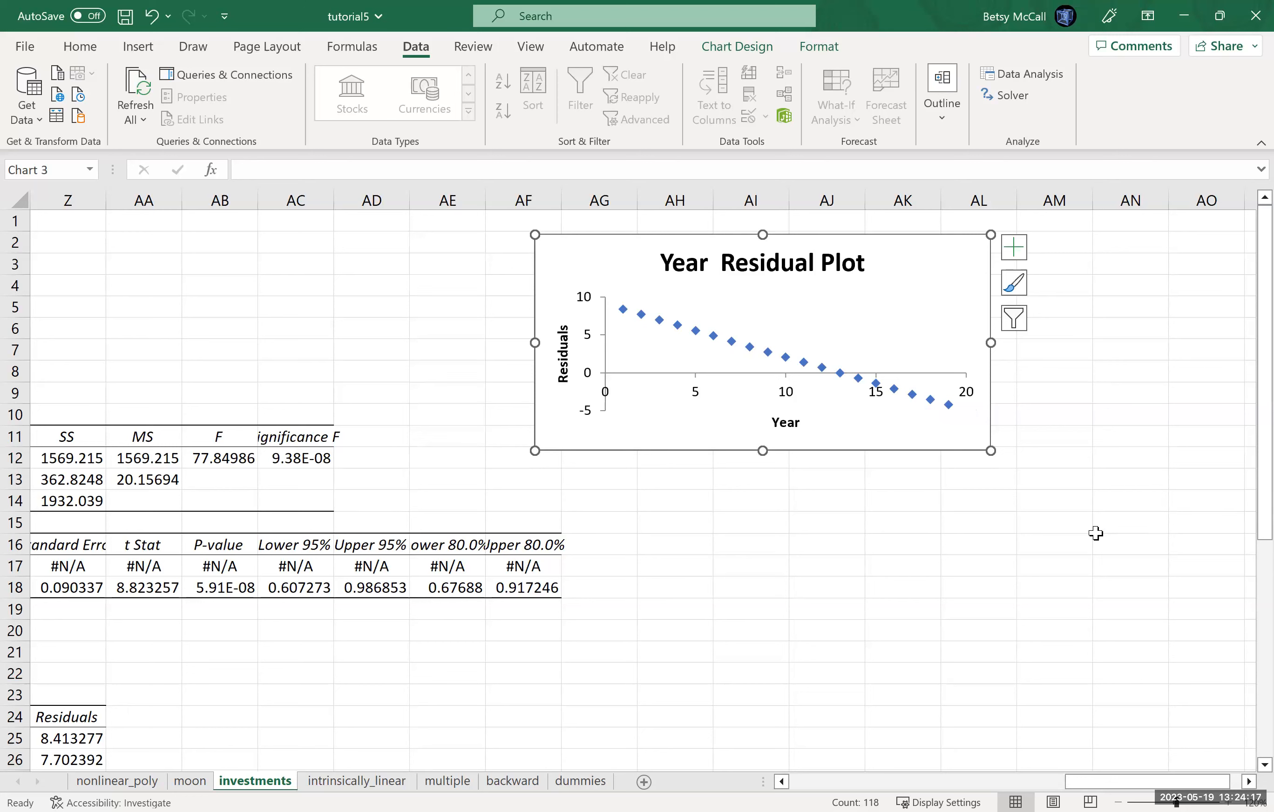
left_click_drag(989, 451, 1113, 522)
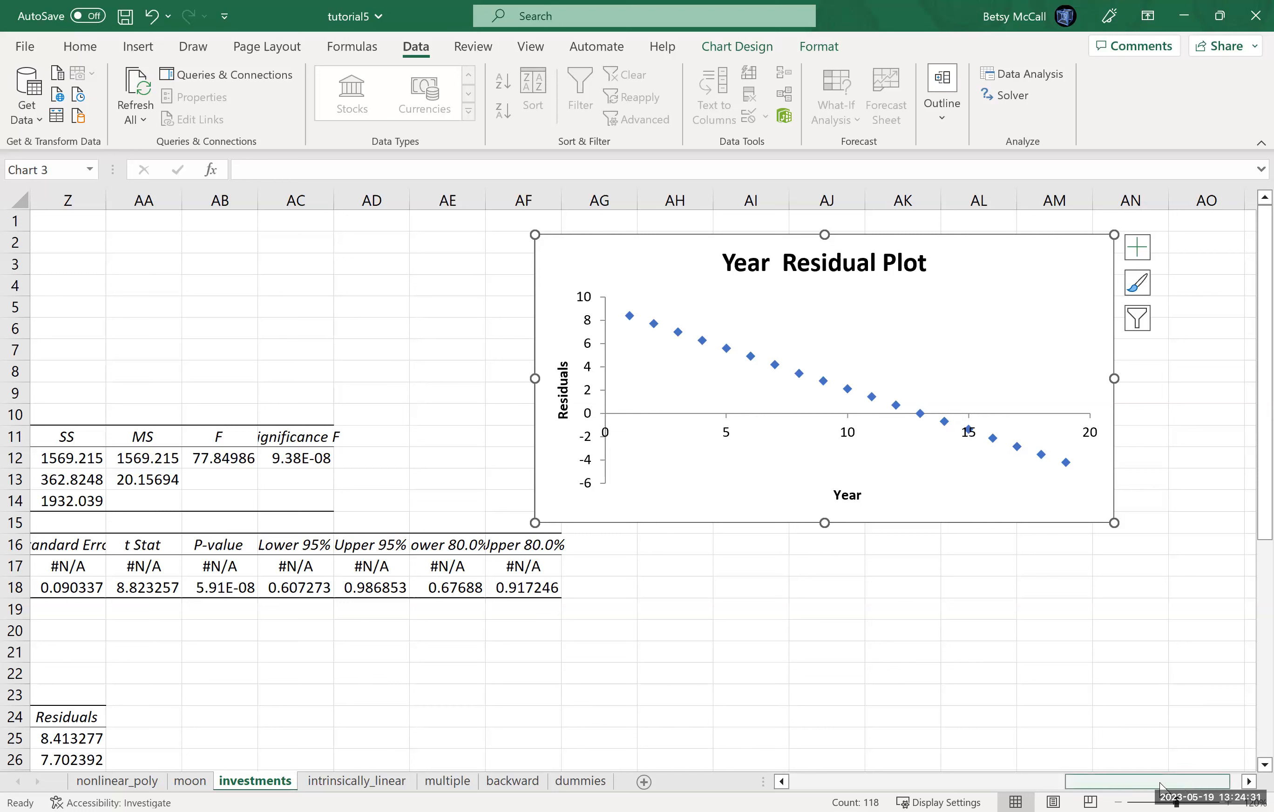
left_click_drag(1058, 788, 1109, 780)
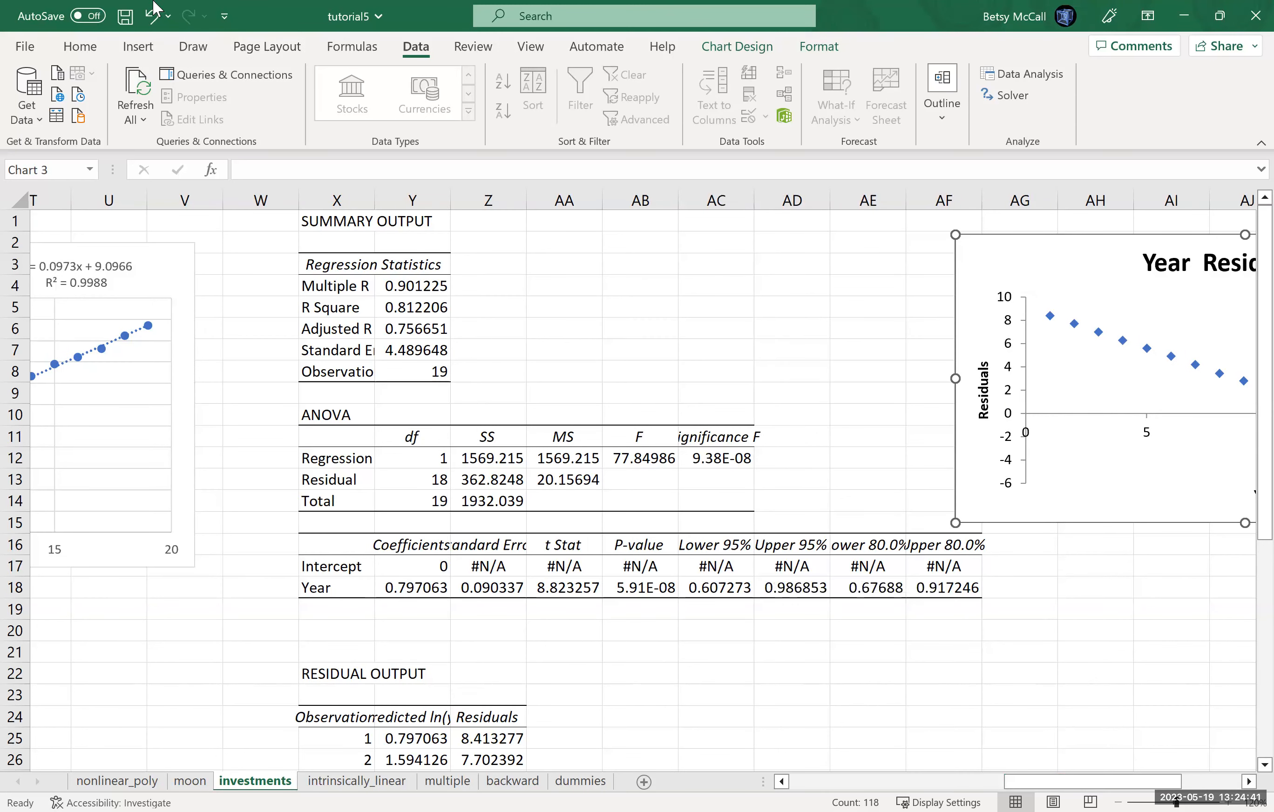
Step: Undo the moves and the resizing of the Year Residual Plot
left_click(152, 16)
left_click(153, 15)
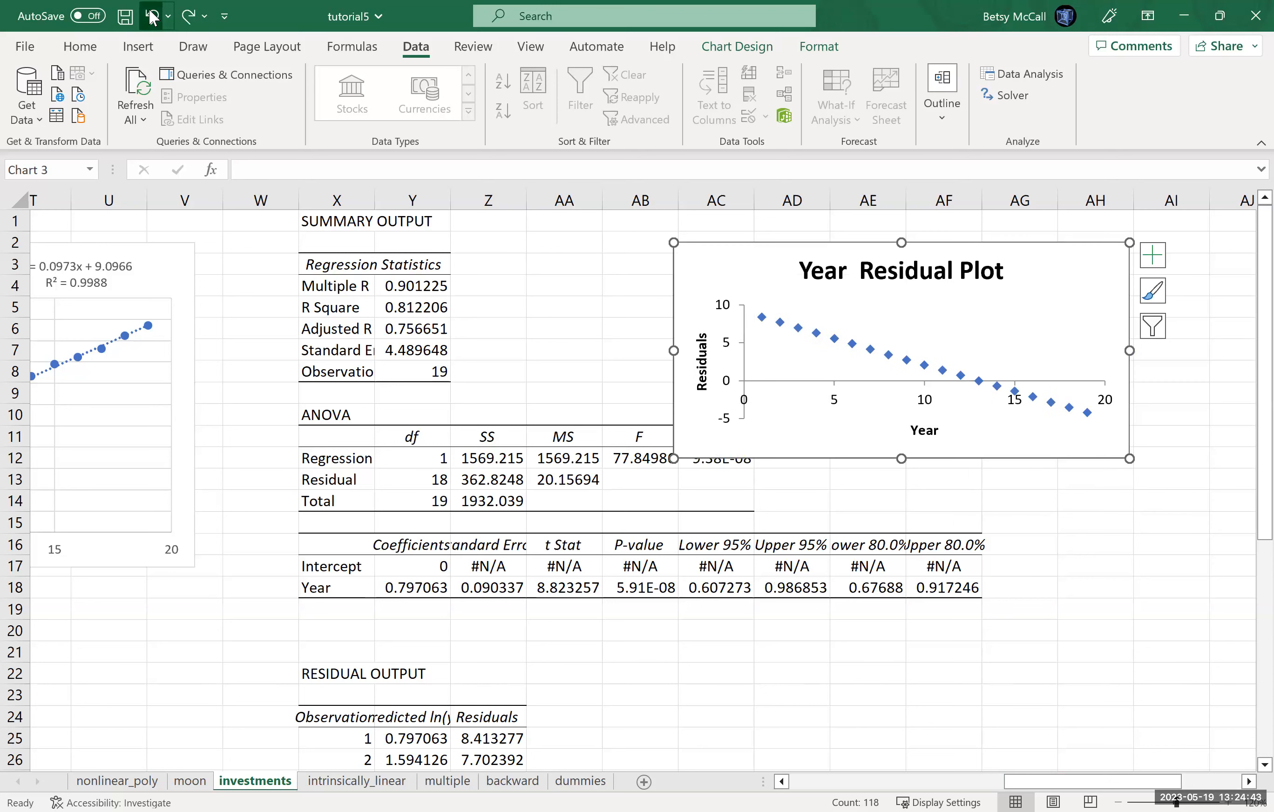
left_click(152, 16)
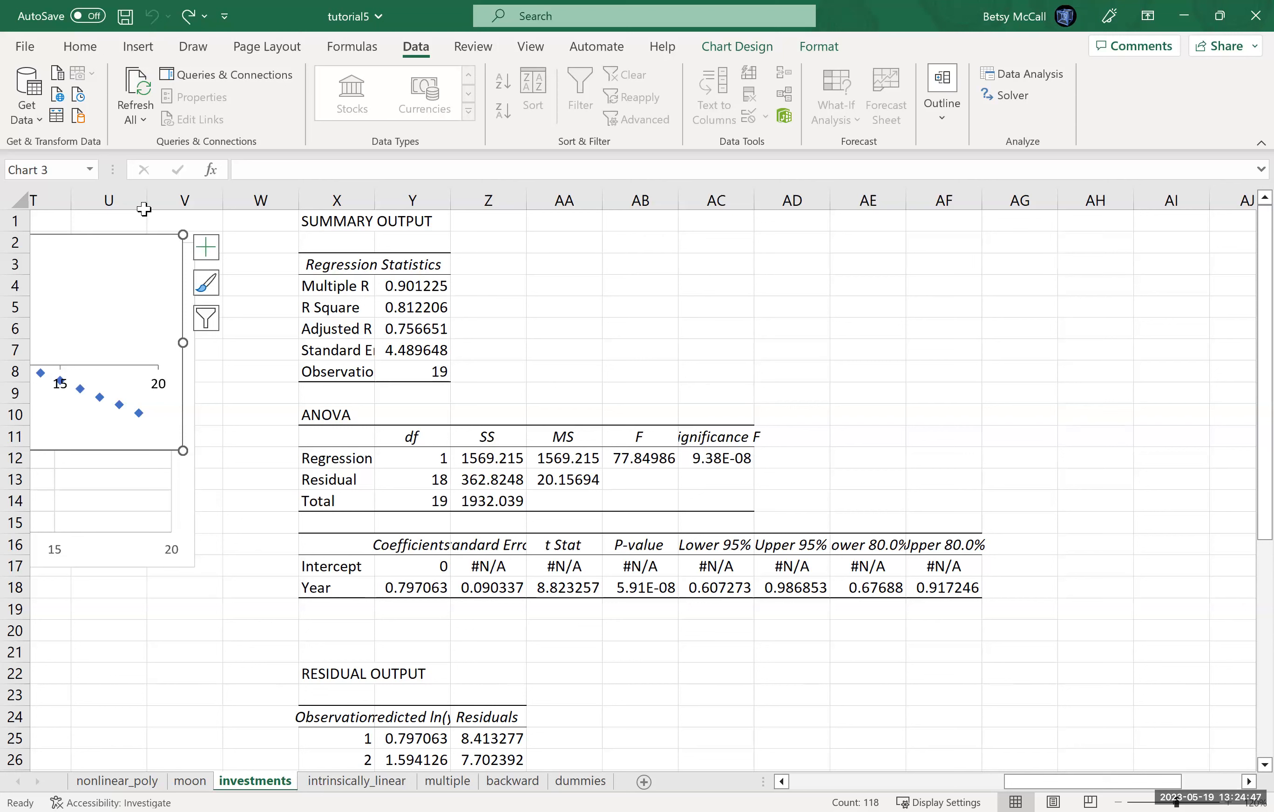
Step: Cut the whole Year Residual Plot chart that overlaps the ln(y) chart from the sheet
left_click(143, 251)
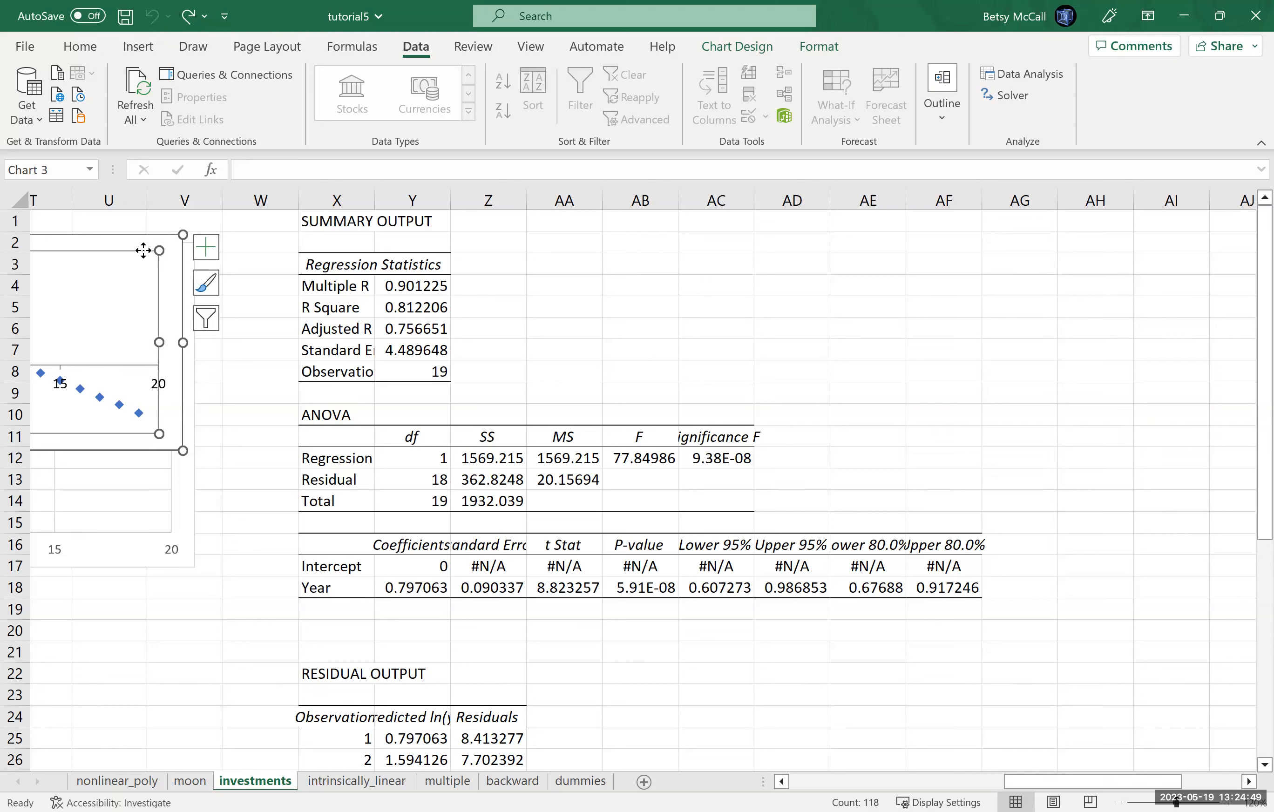
right_click(143, 249)
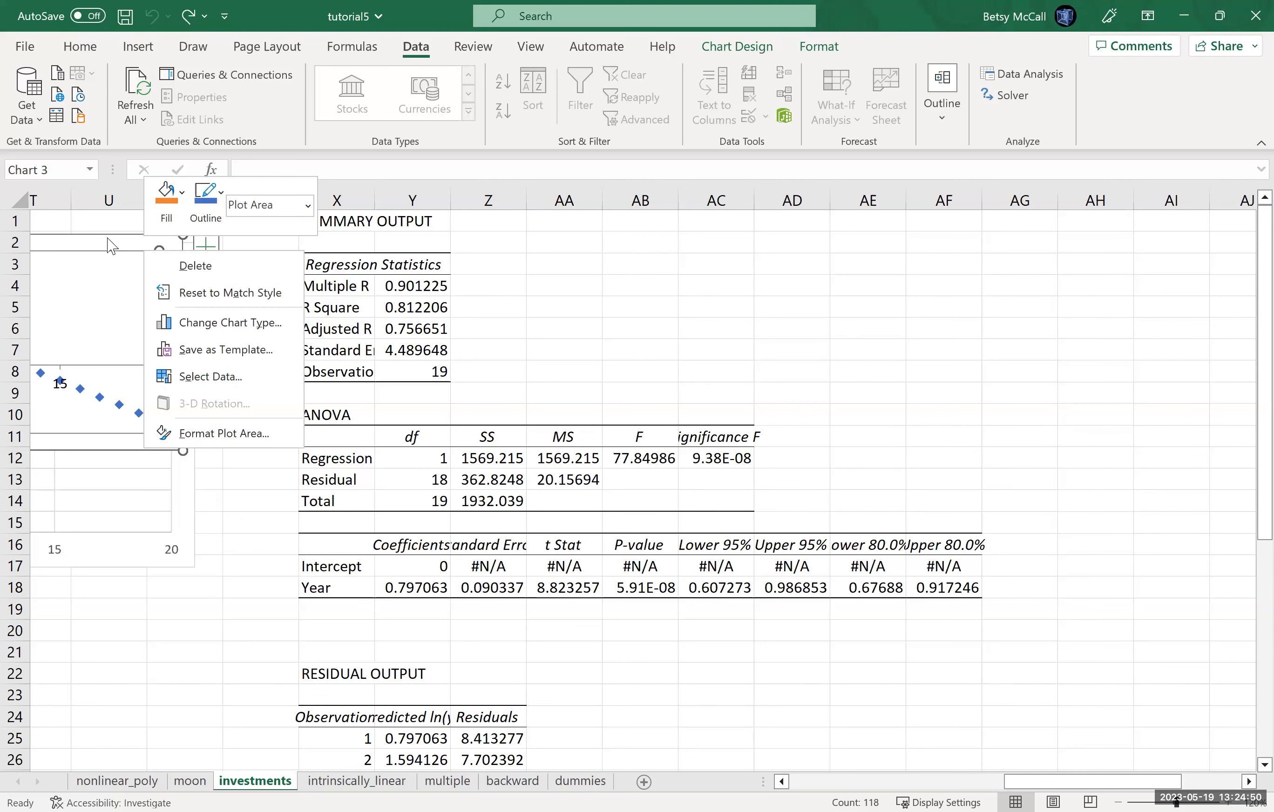
left_click(199, 266)
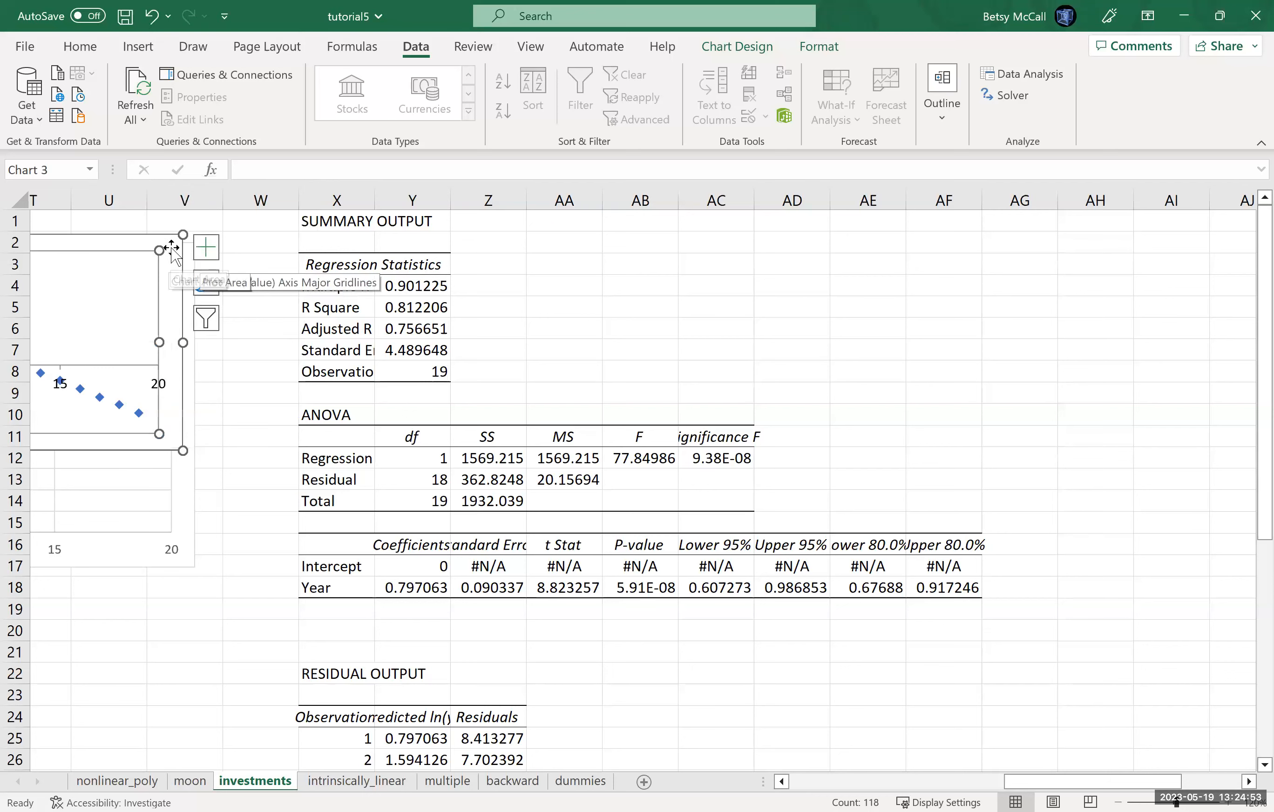
right_click(212, 260)
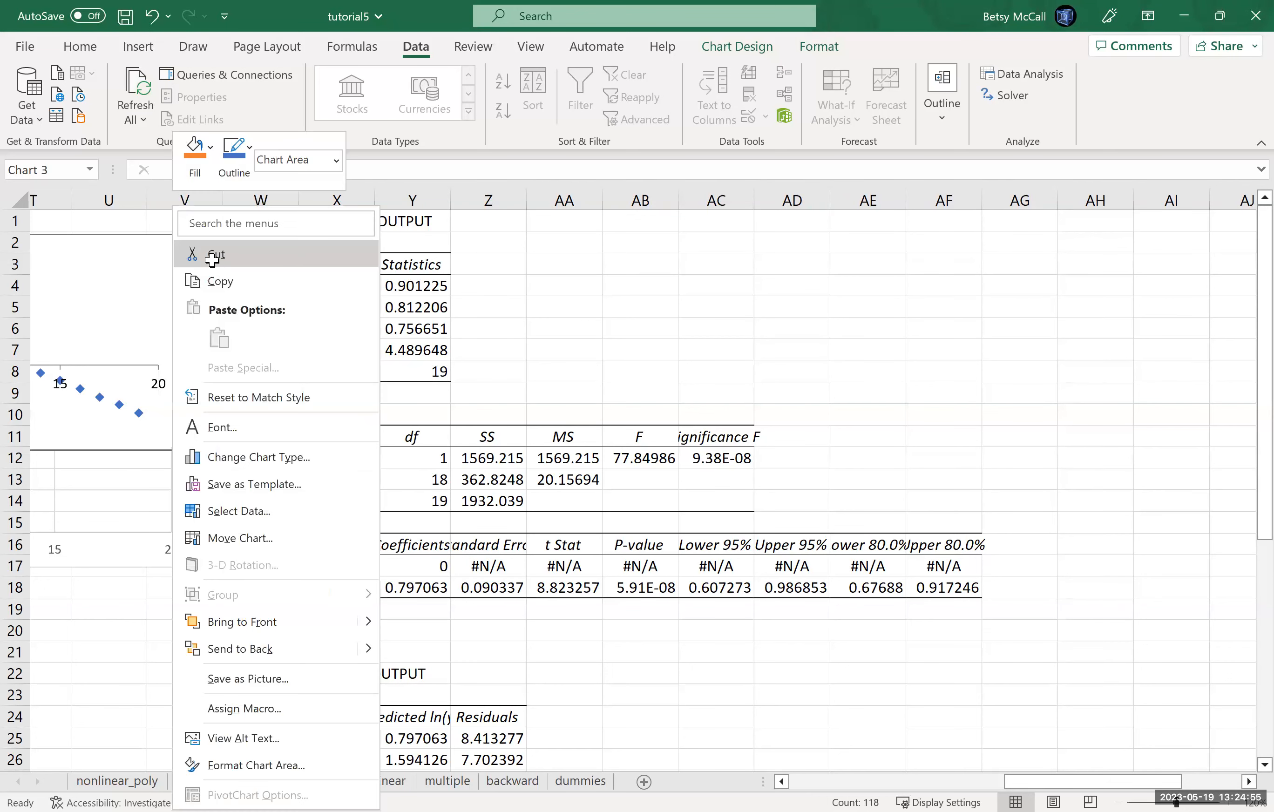
left_click(212, 261)
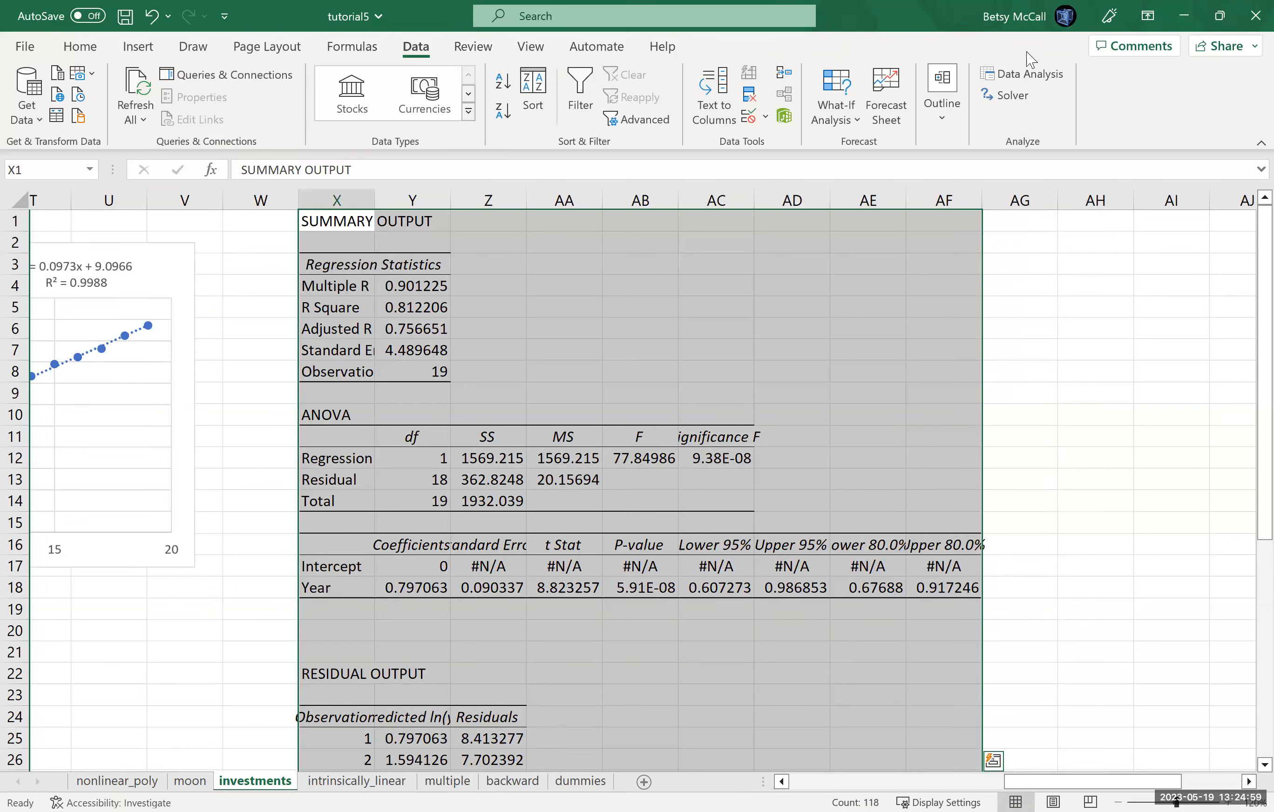
Step: Rerun the regression with the Constant is Zero option turned off, overwriting the existing output at X1
left_click(1023, 75)
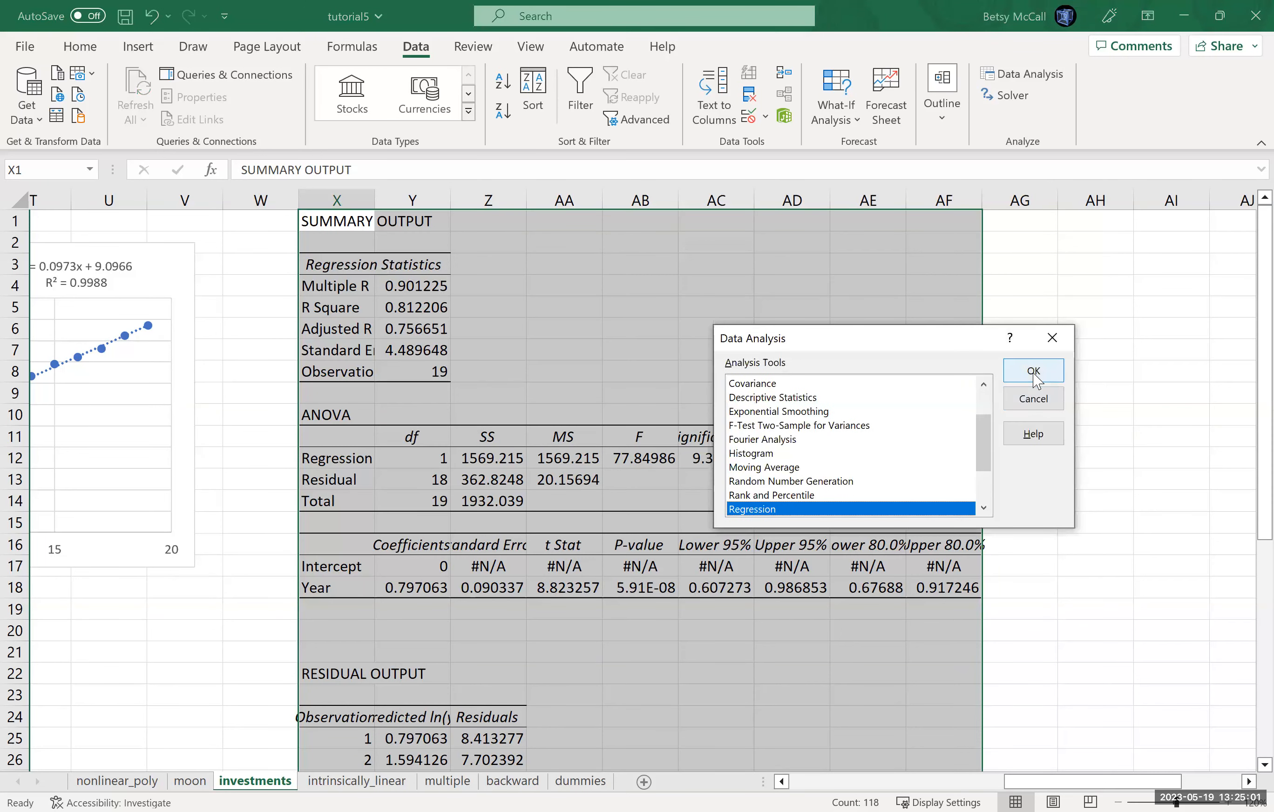
left_click(1036, 380)
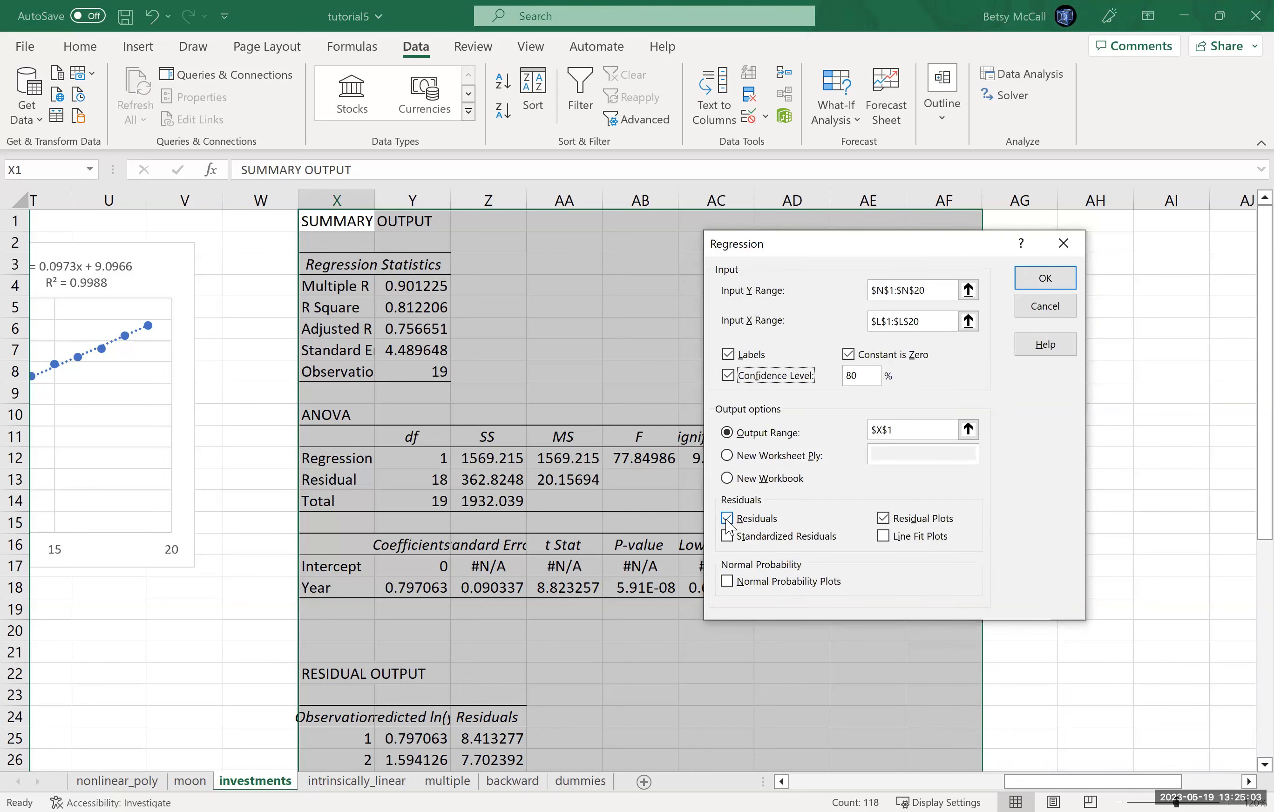
left_click(849, 355)
left_click(1042, 286)
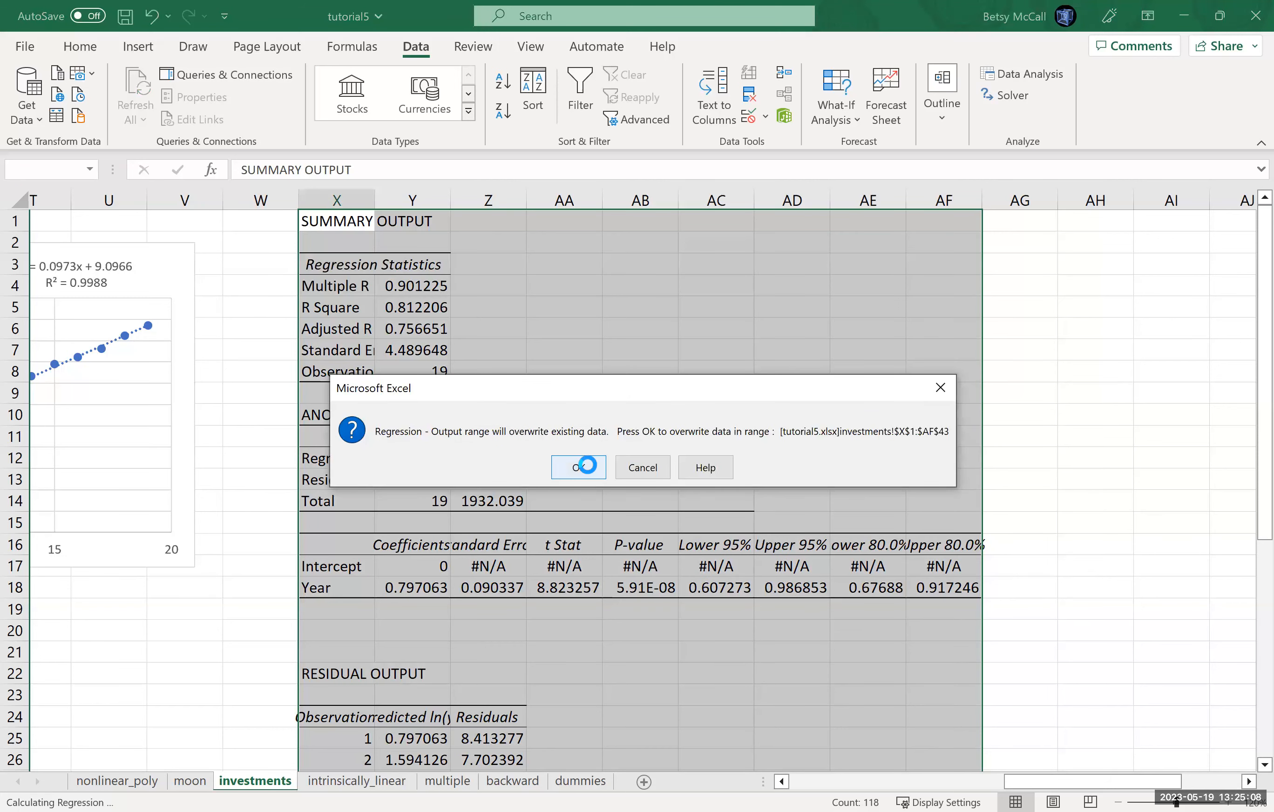
left_click(586, 464)
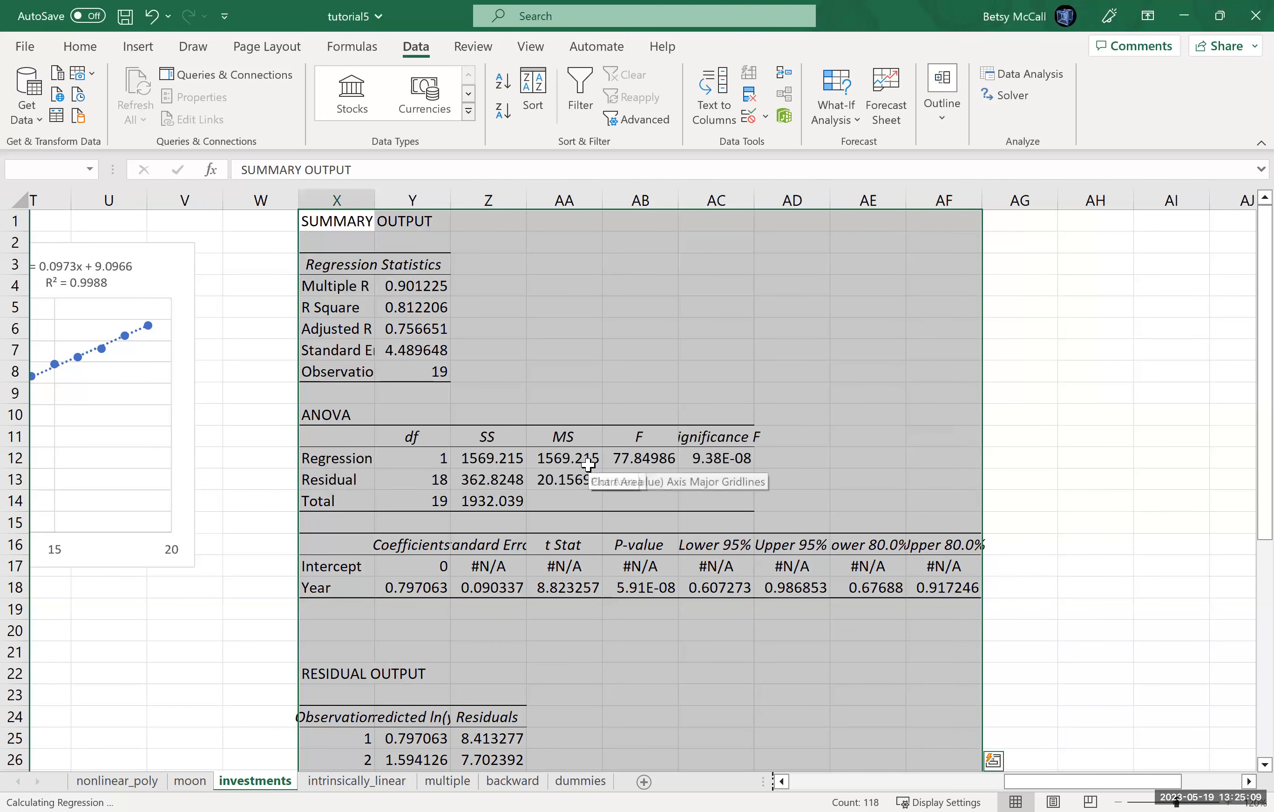
Step: Fit the widths of the regression output columns X through AF to their contents
double_click(375, 198)
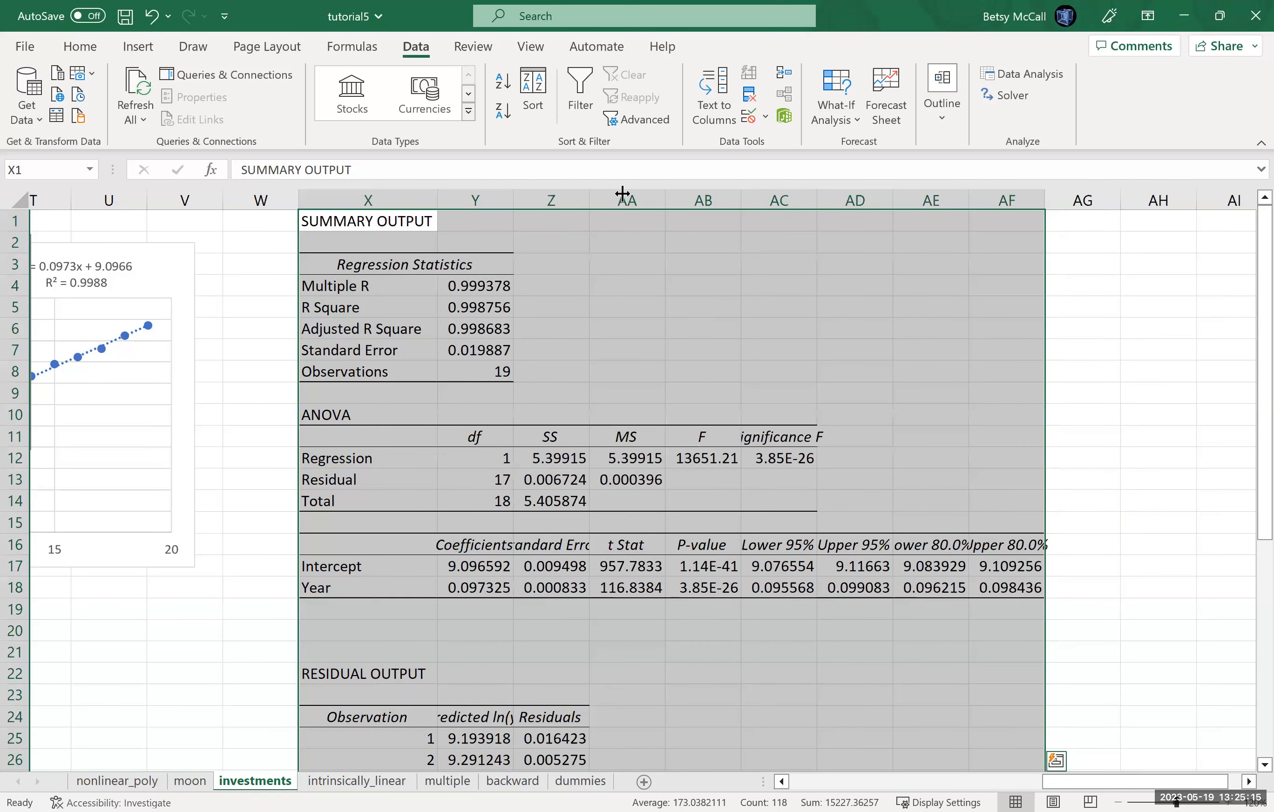
double_click(810, 200)
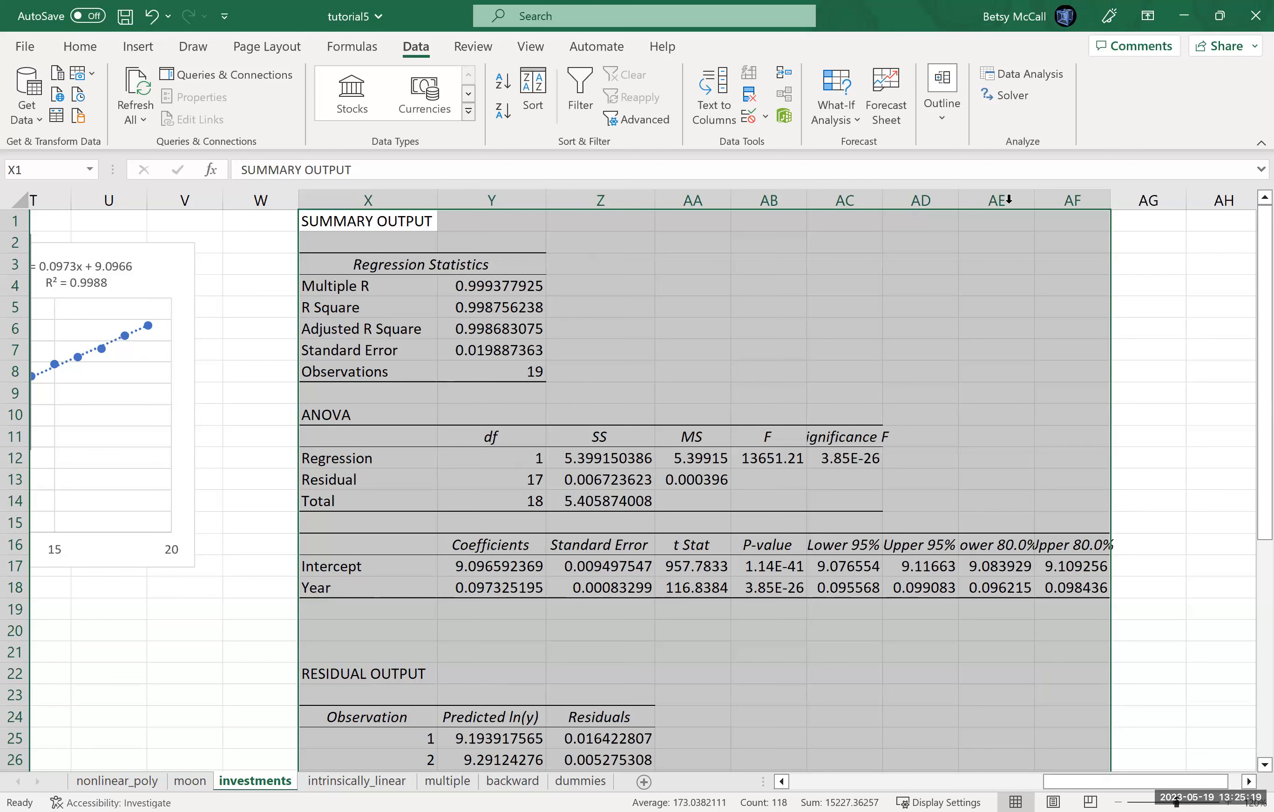
double_click(1109, 201)
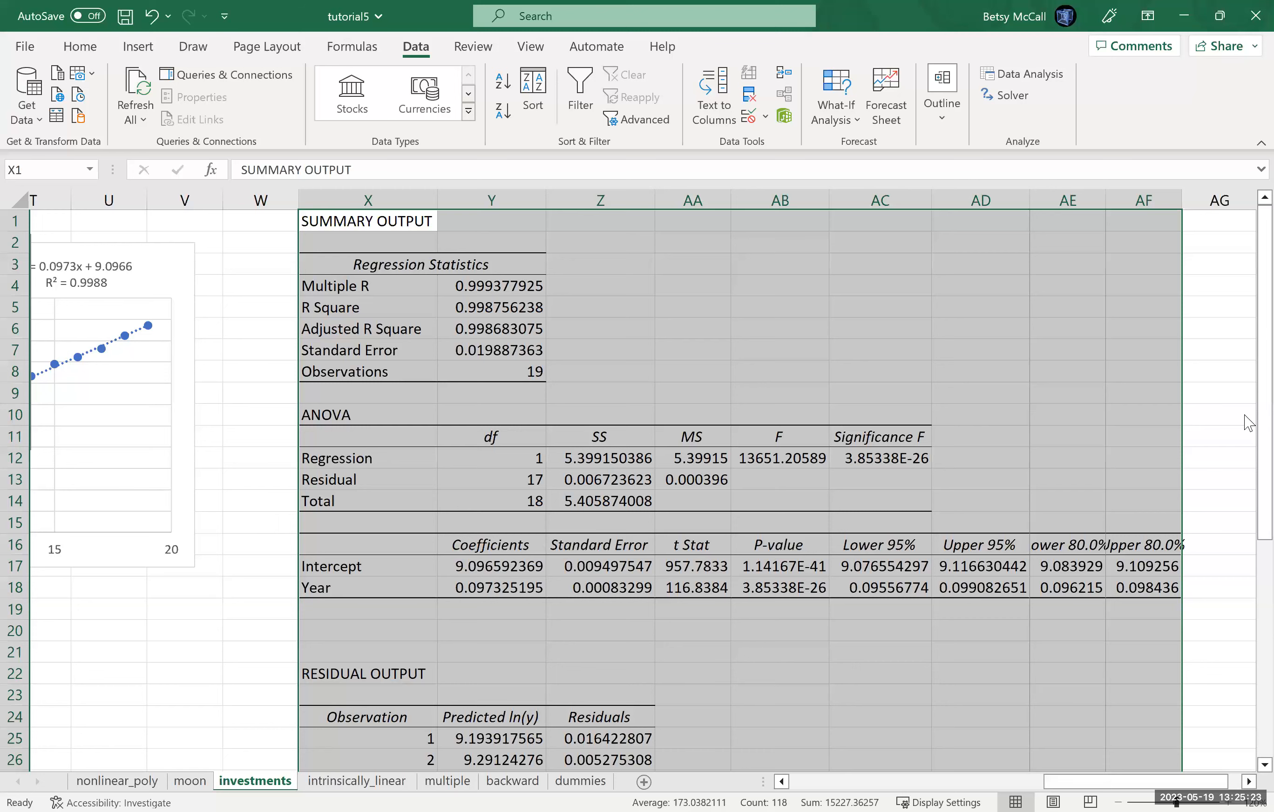
Step: Move the new Year Residual Plot off the ln(y) chart to the empty space above the upper confidence limit columns, beside the ANOVA table
left_click_drag(1079, 790, 987, 791)
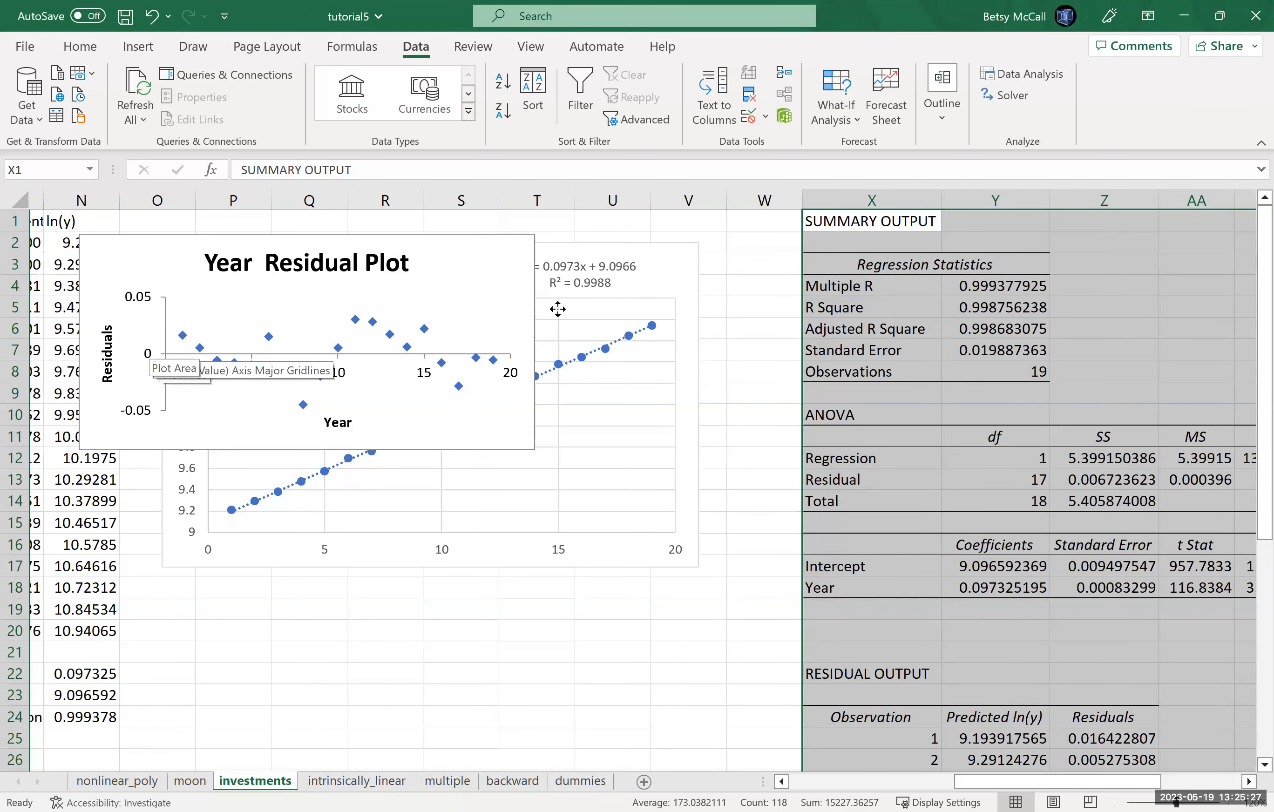
left_click_drag(106, 274, 974, 312)
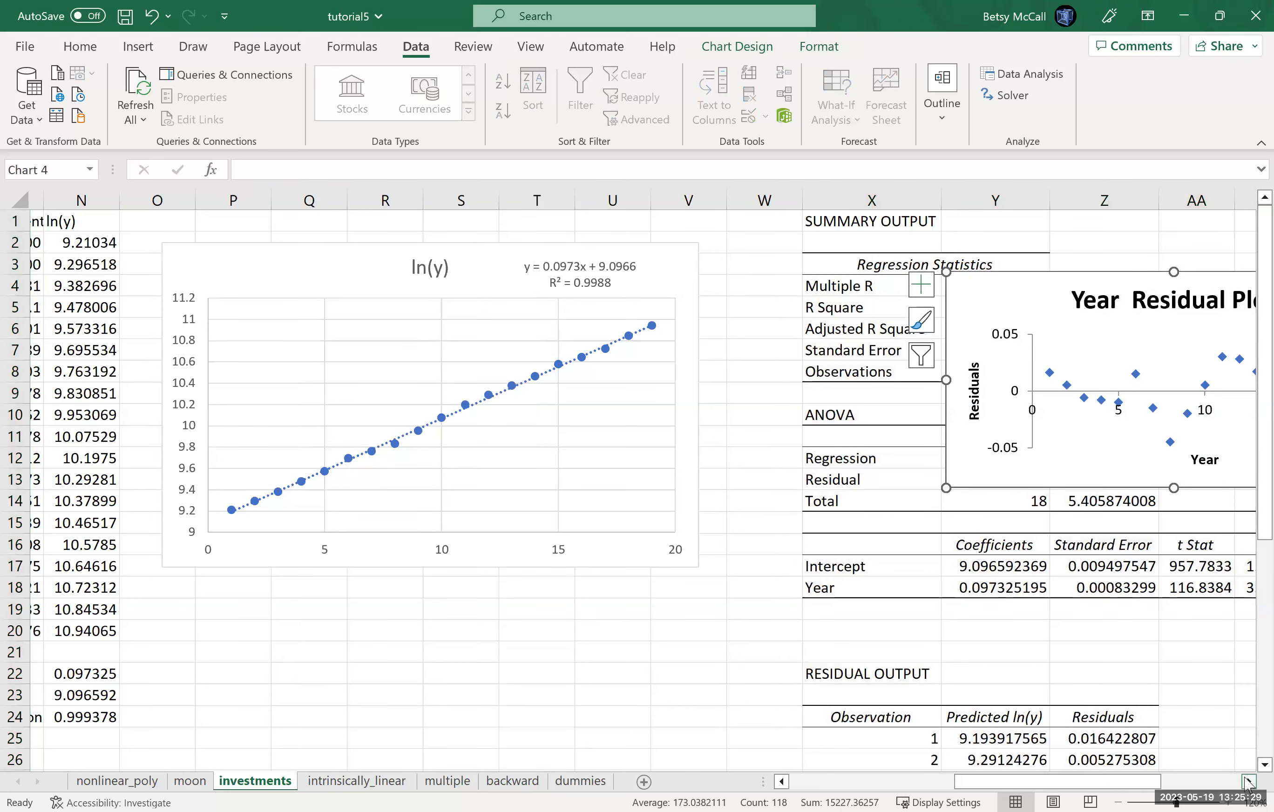
left_click_drag(1247, 782, 1247, 782)
left_click_drag(54, 292, 632, 274)
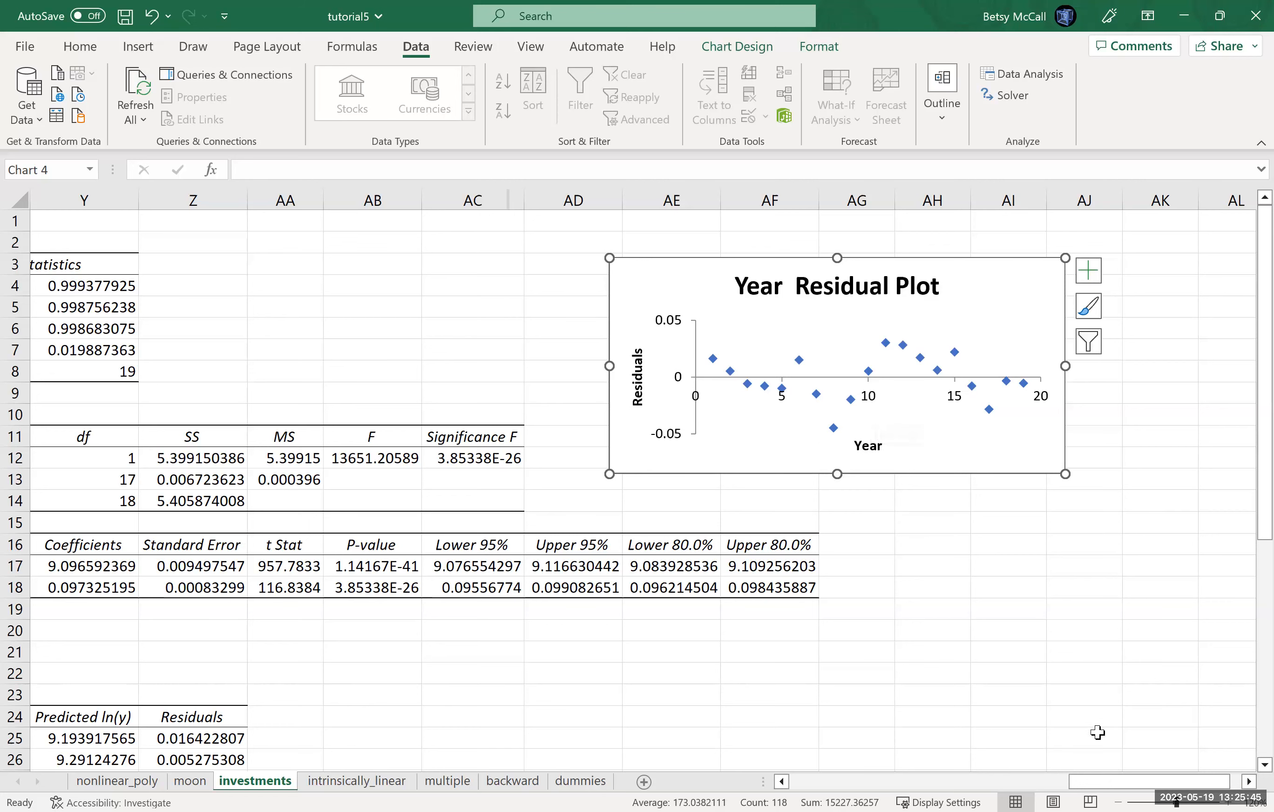
Step: Examine the intercept's p-value and the 95% confidence limits of the intercept and Year coefficients in the regression output
left_click_drag(1092, 784, 1046, 777)
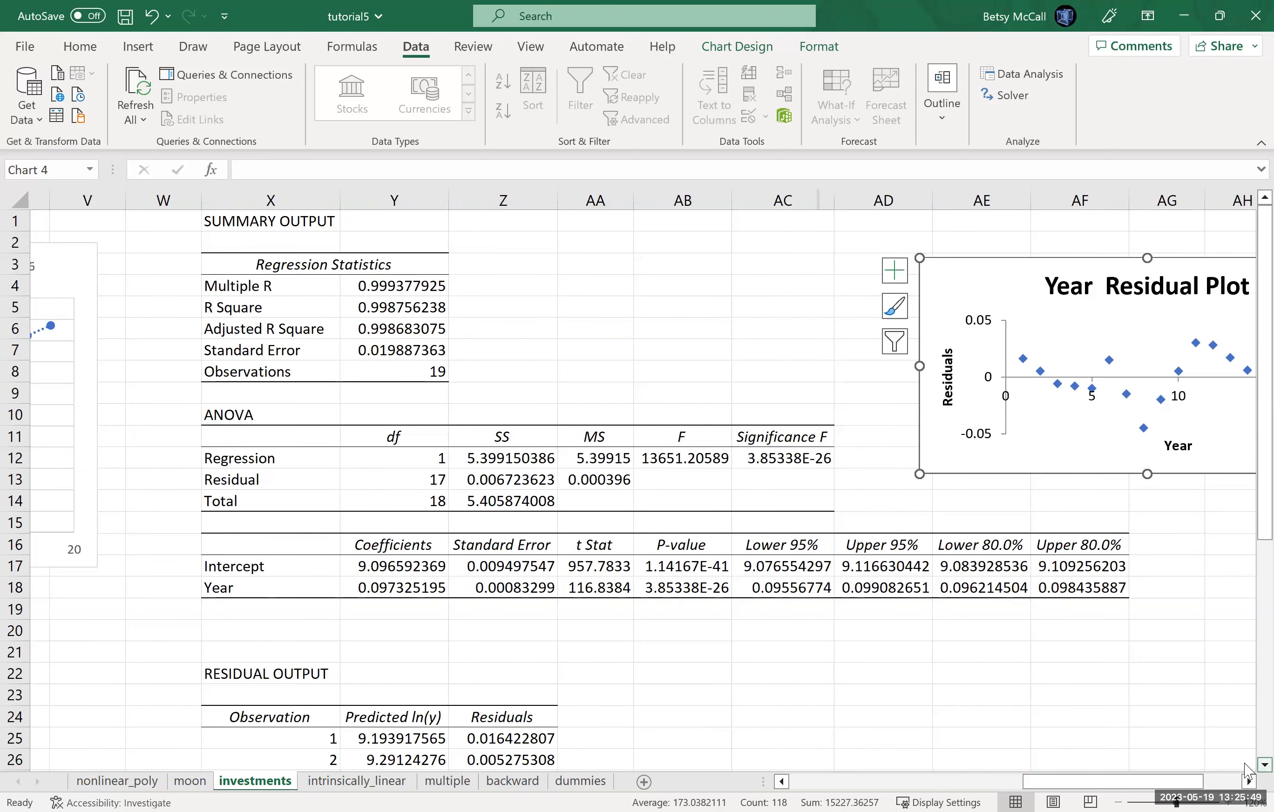
scroll(456, 522, "down", 2)
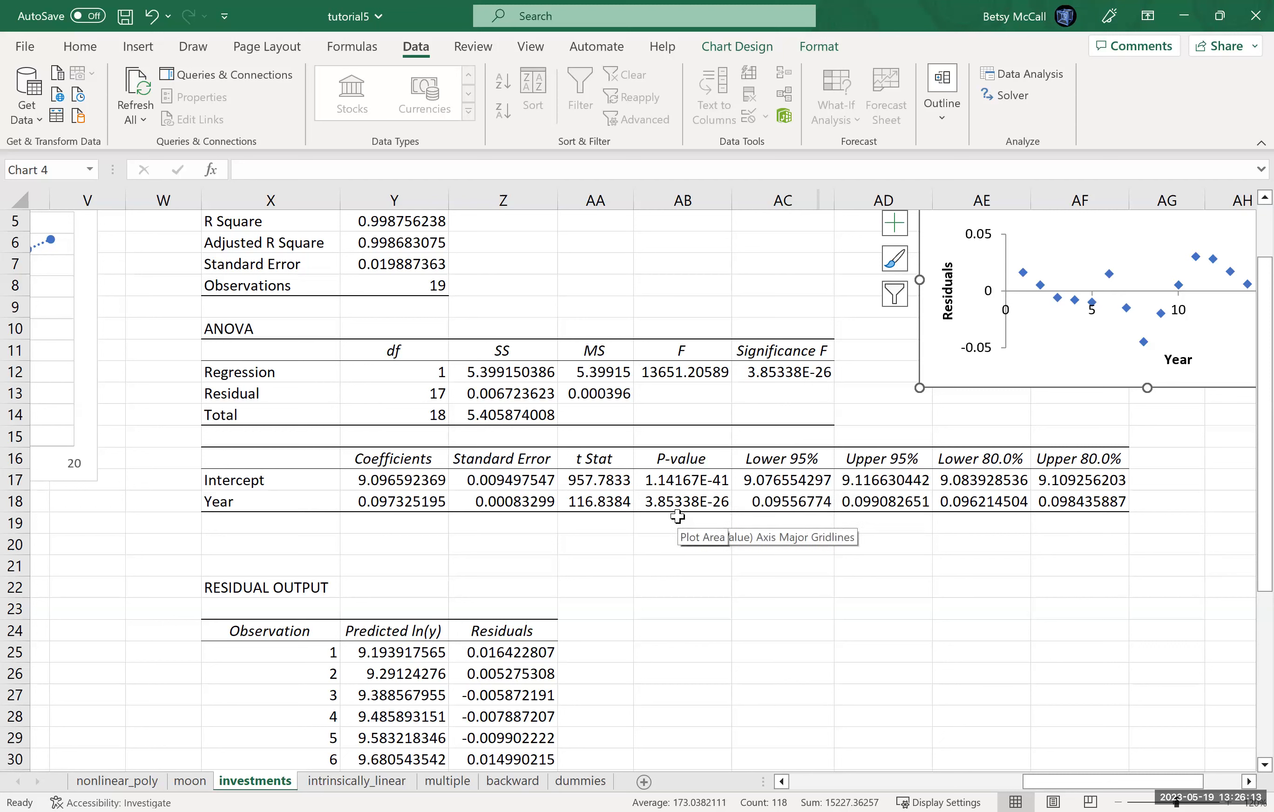
left_click(702, 484)
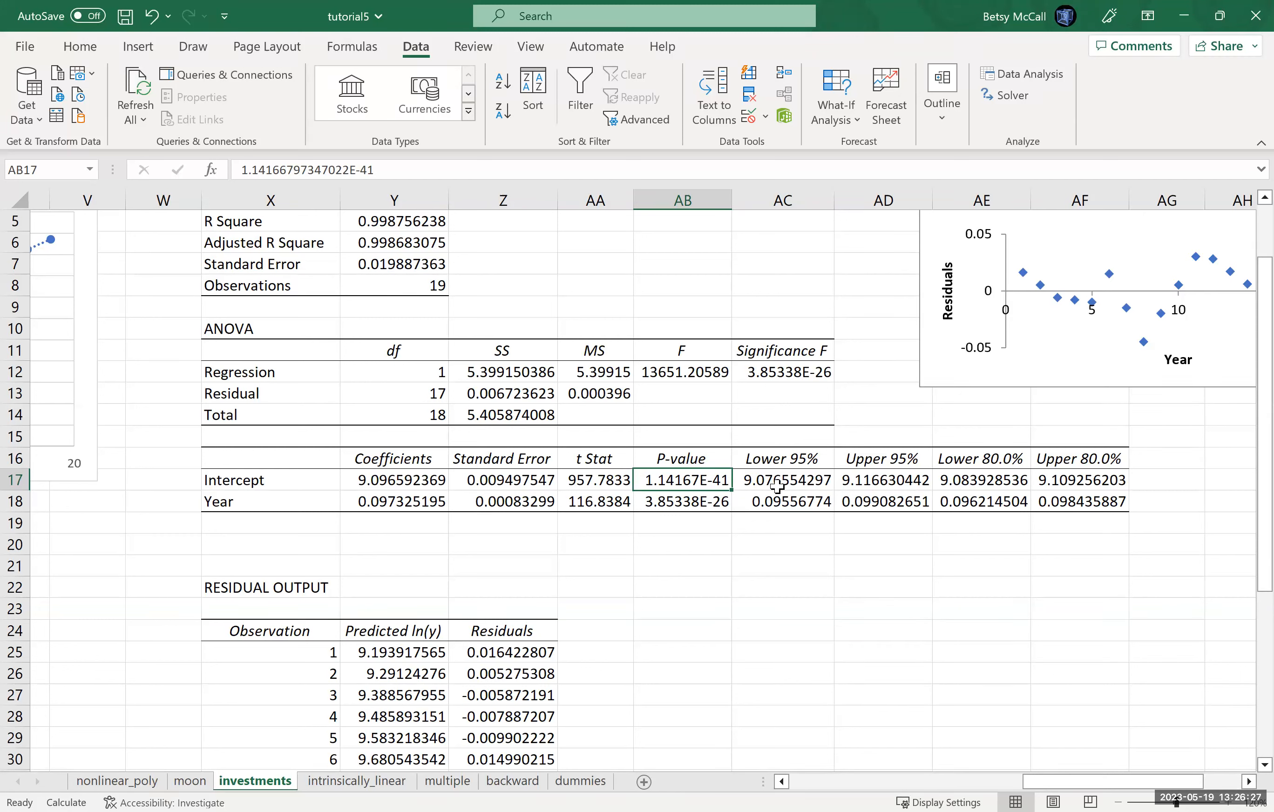
left_click(802, 482)
left_click_drag(837, 480, 851, 487)
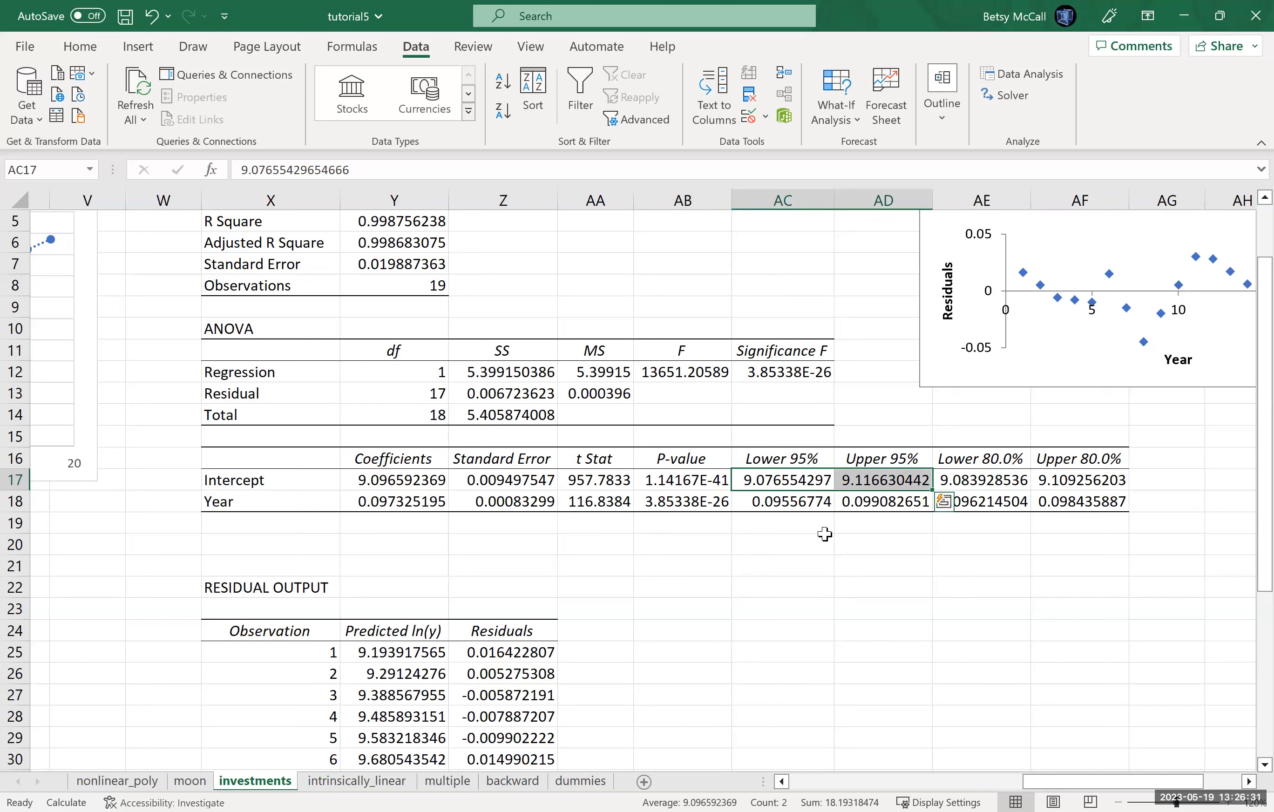
left_click(820, 506)
left_click_drag(849, 501, 857, 503)
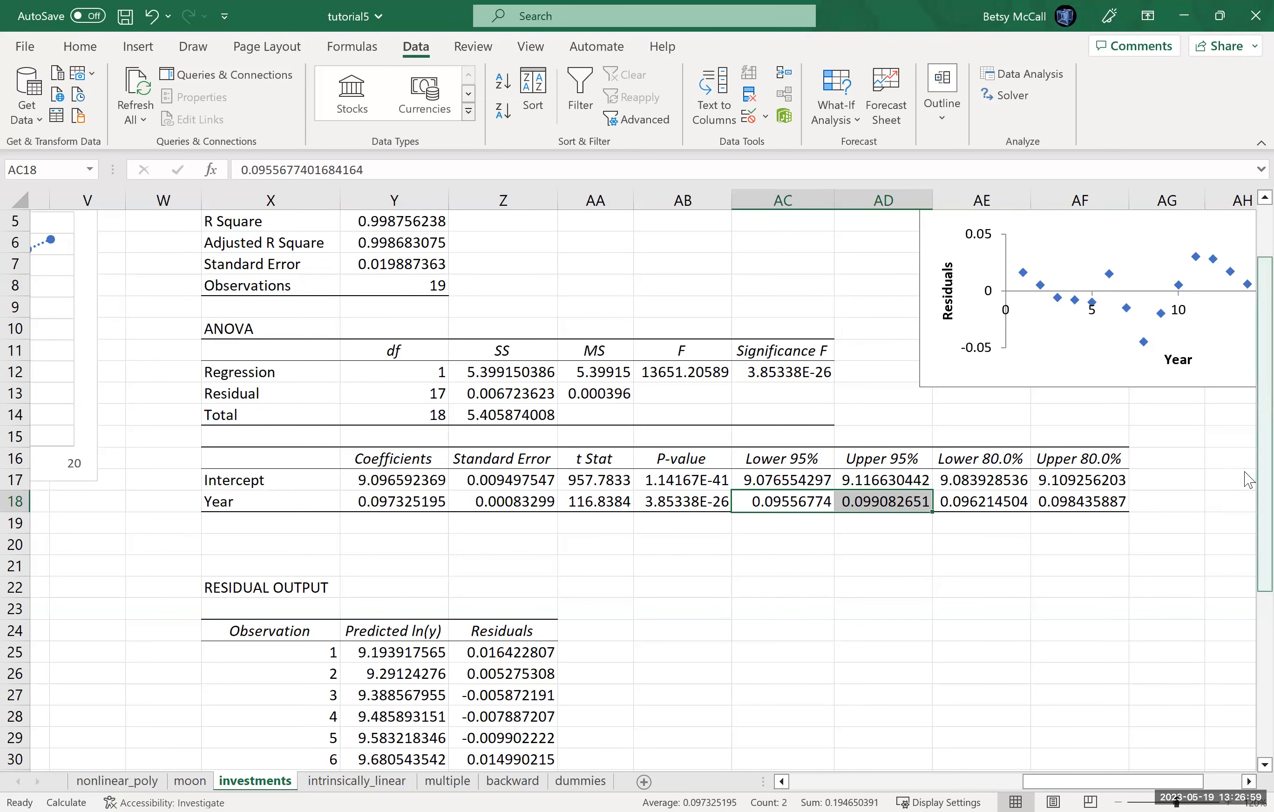
scroll(1249, 478, "up", 2)
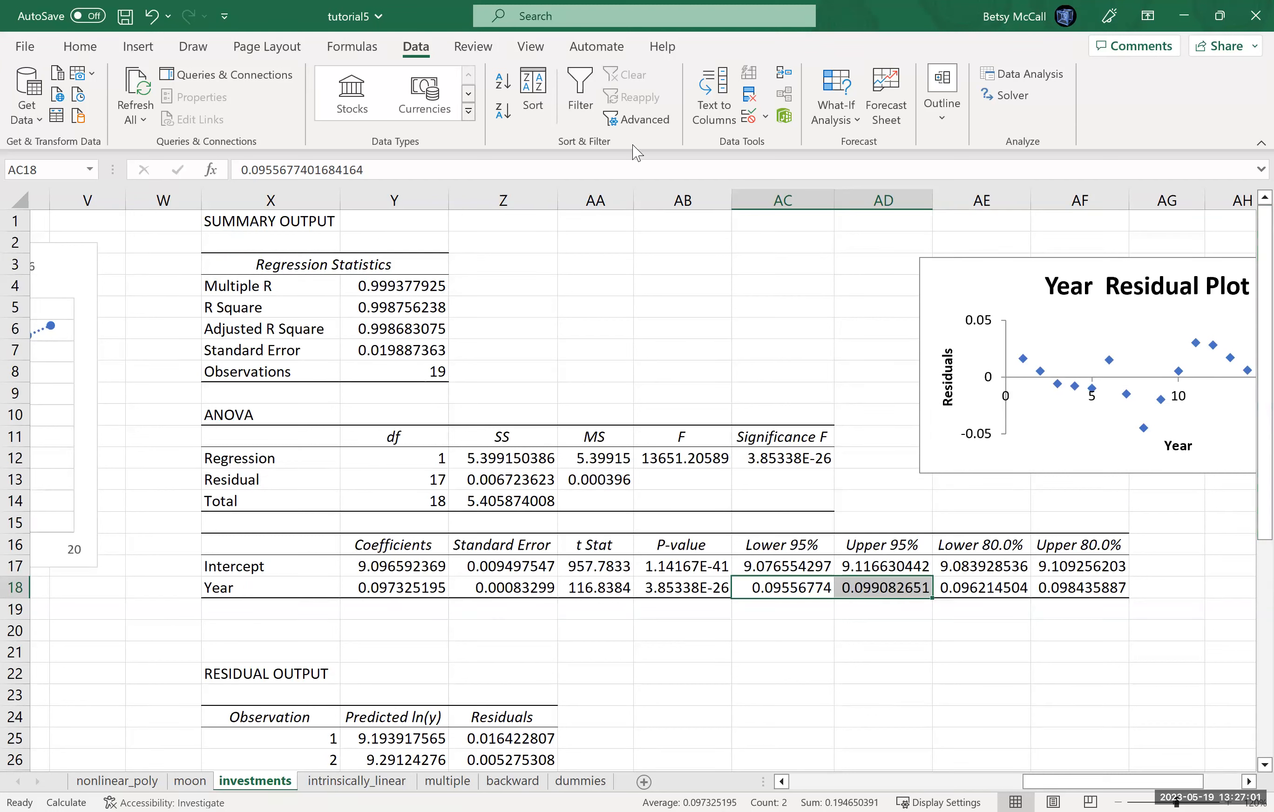